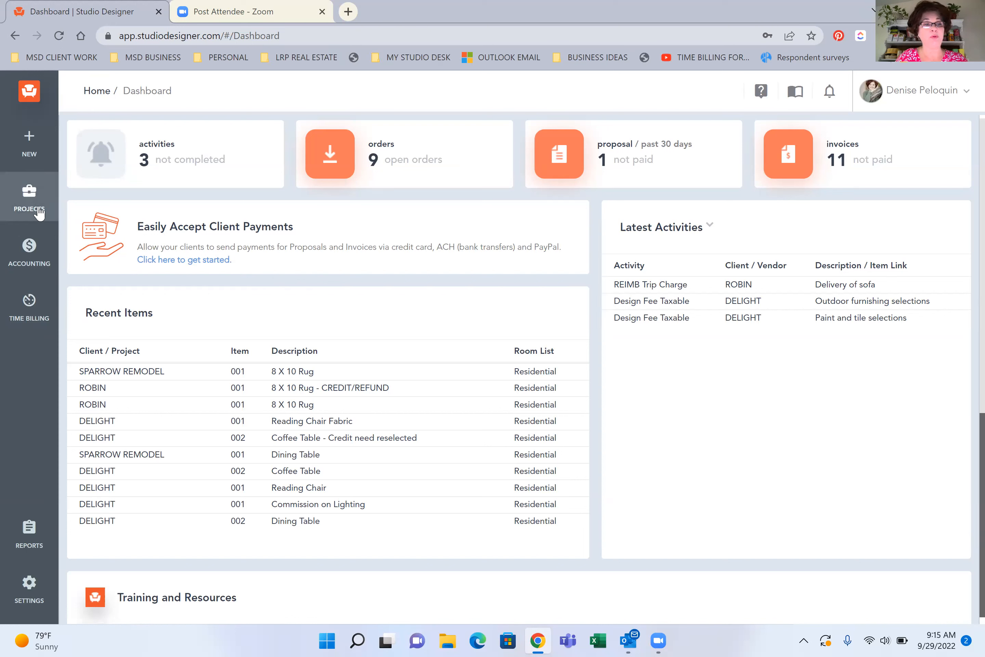
Open the list of project items
click(27, 206)
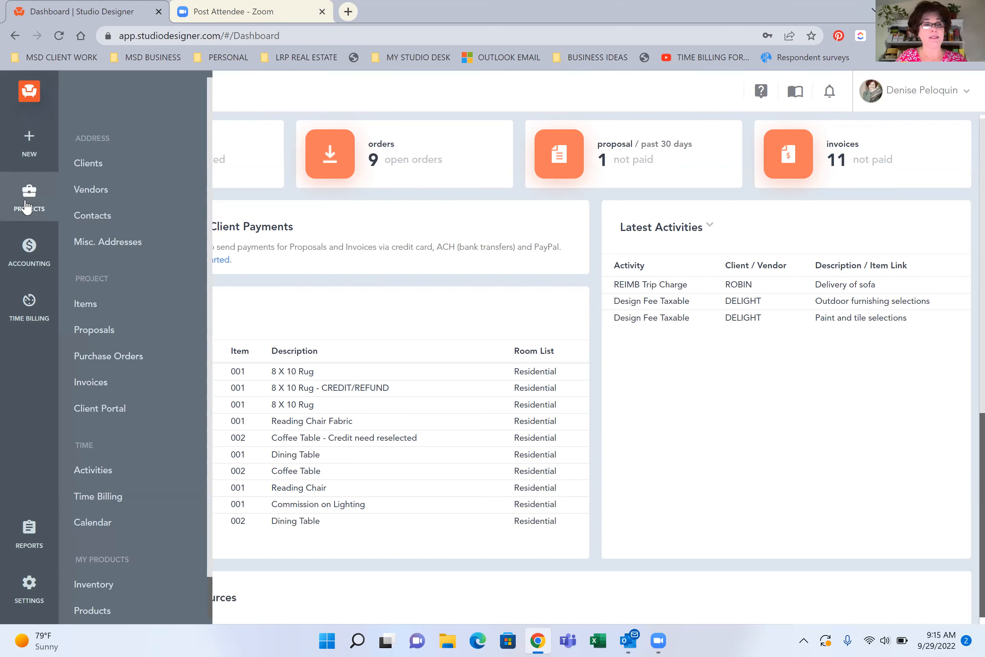
click(85, 314)
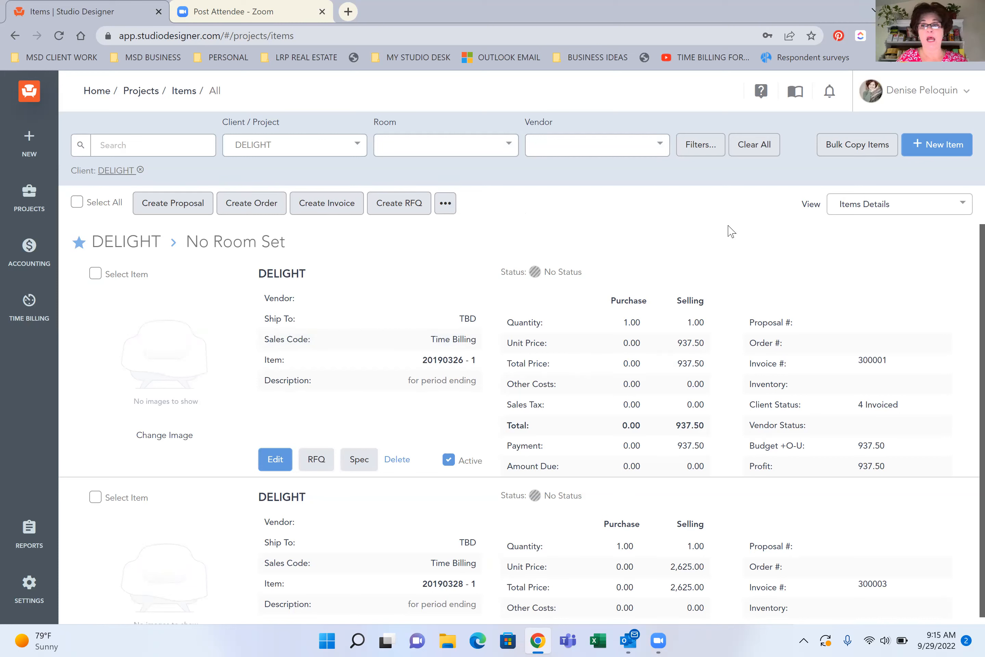
click(938, 151)
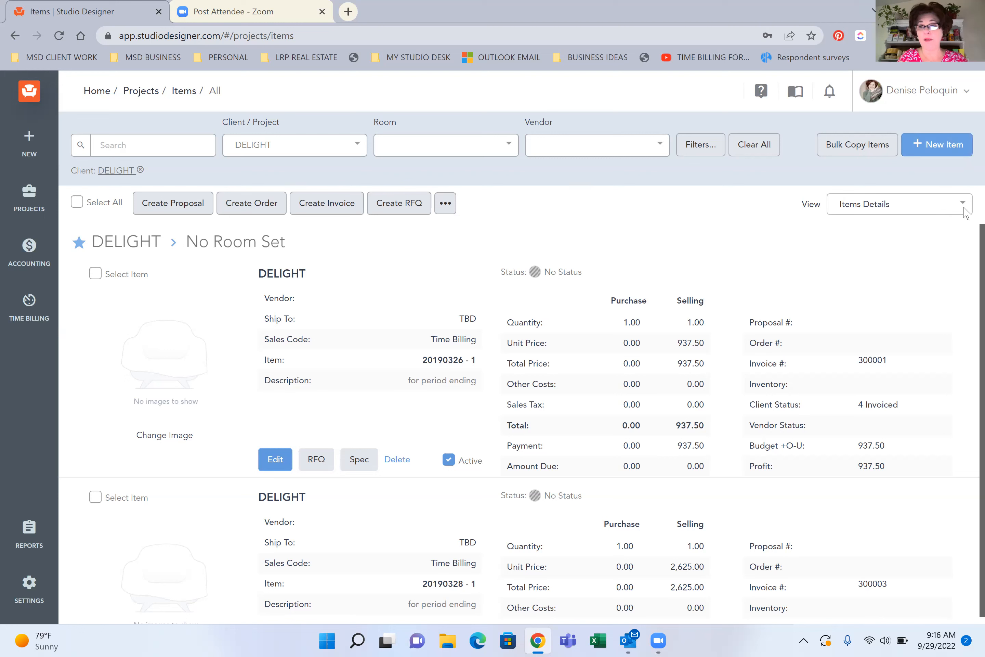
Filter the items by the client project listed just above SPARROW REMODEL and by the room Bedroom-1
click(282, 148)
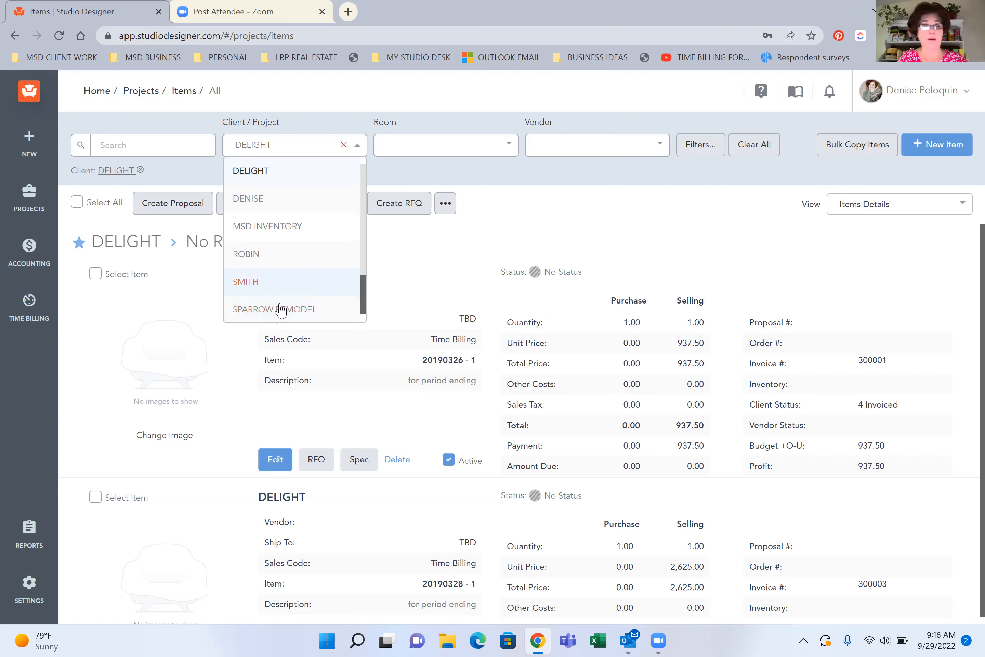
click(259, 261)
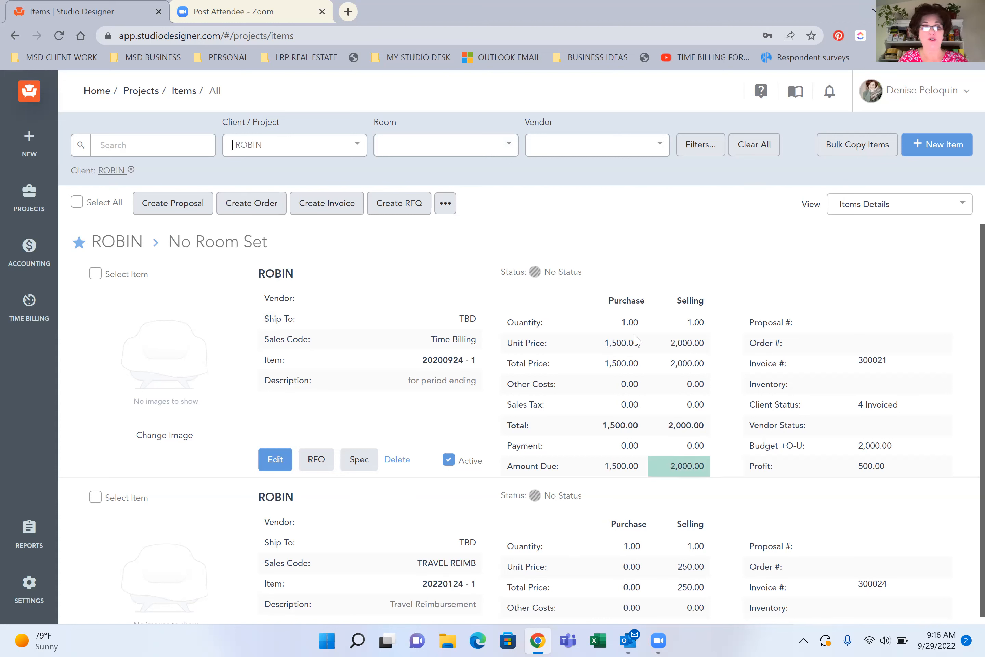
click(258, 151)
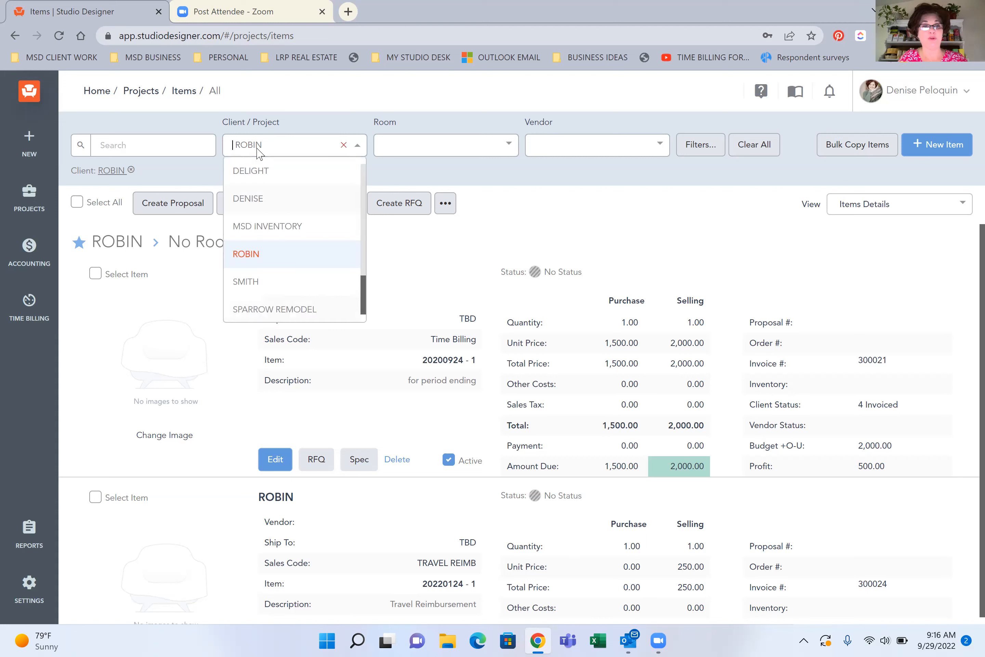
click(251, 283)
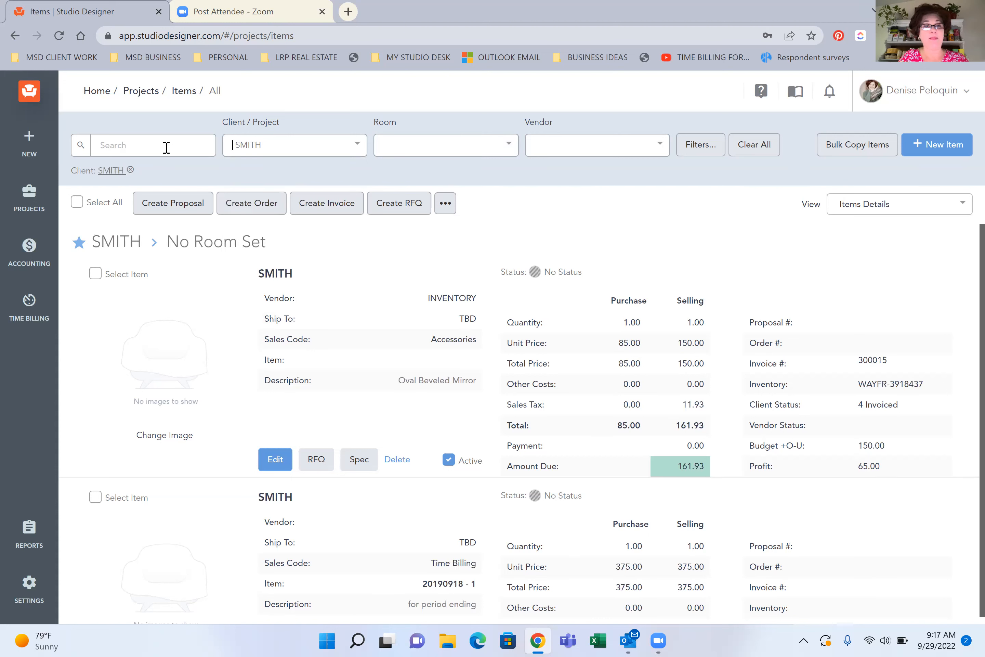
click(432, 149)
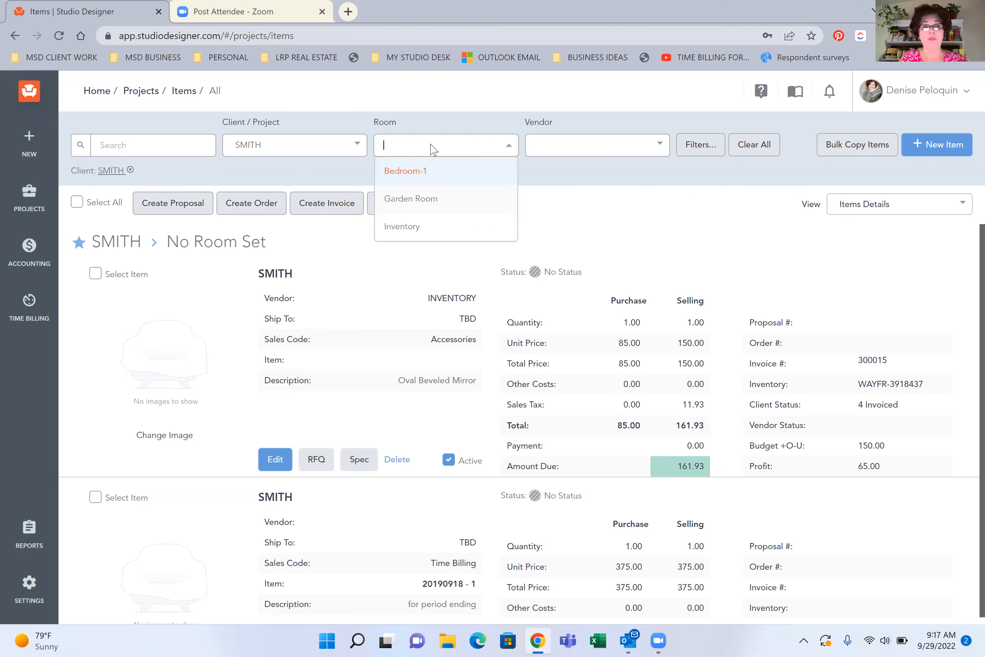
click(402, 173)
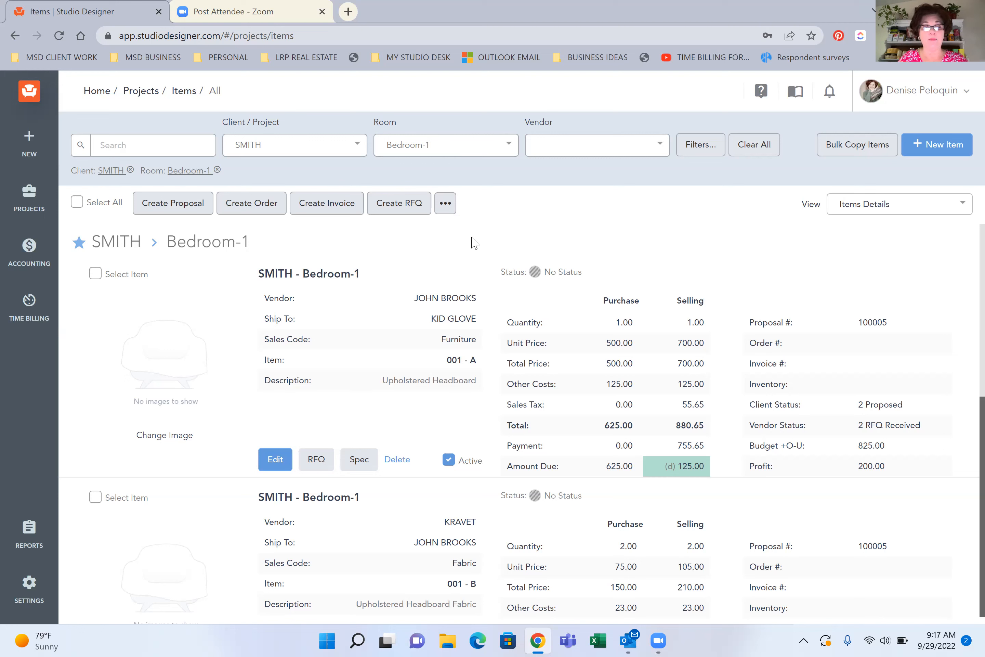
Enter "headboard" as the item search term and open the Upholstered Headboard item 001-A for editing
click(169, 151)
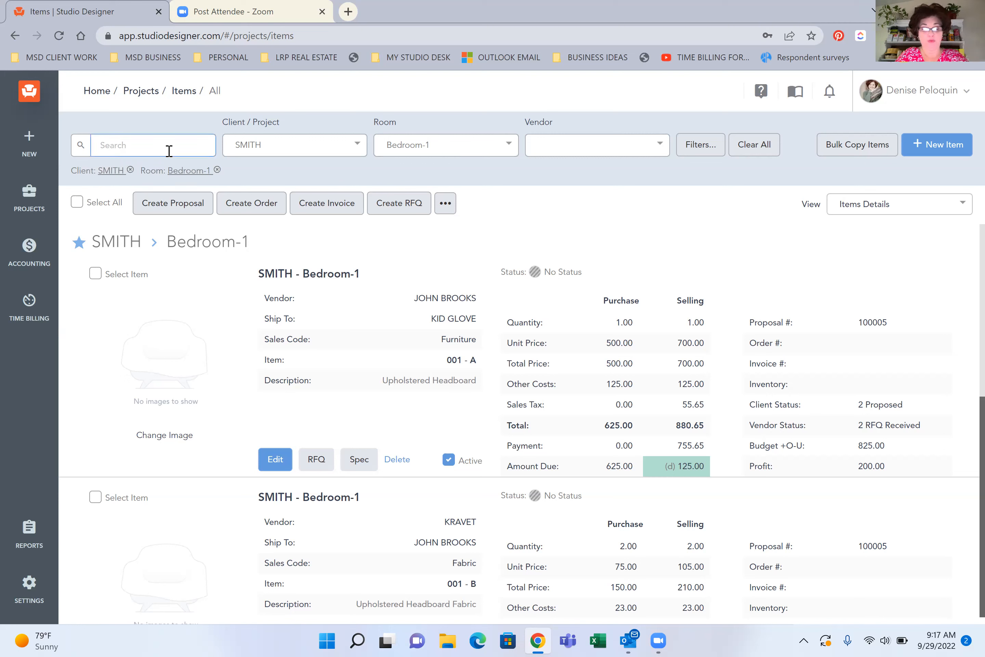
text(head)
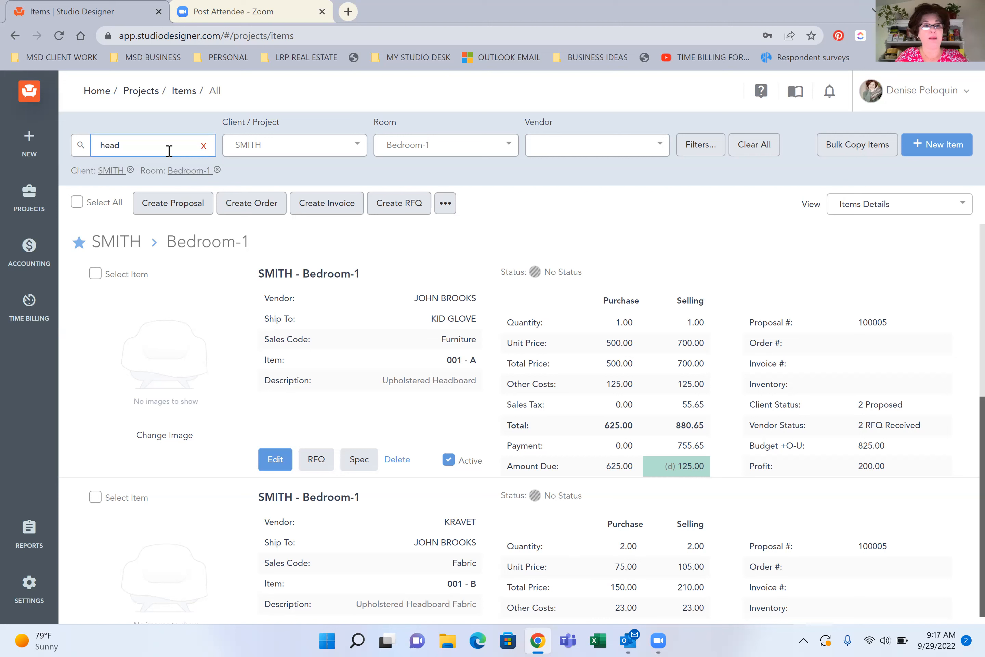
text(board)
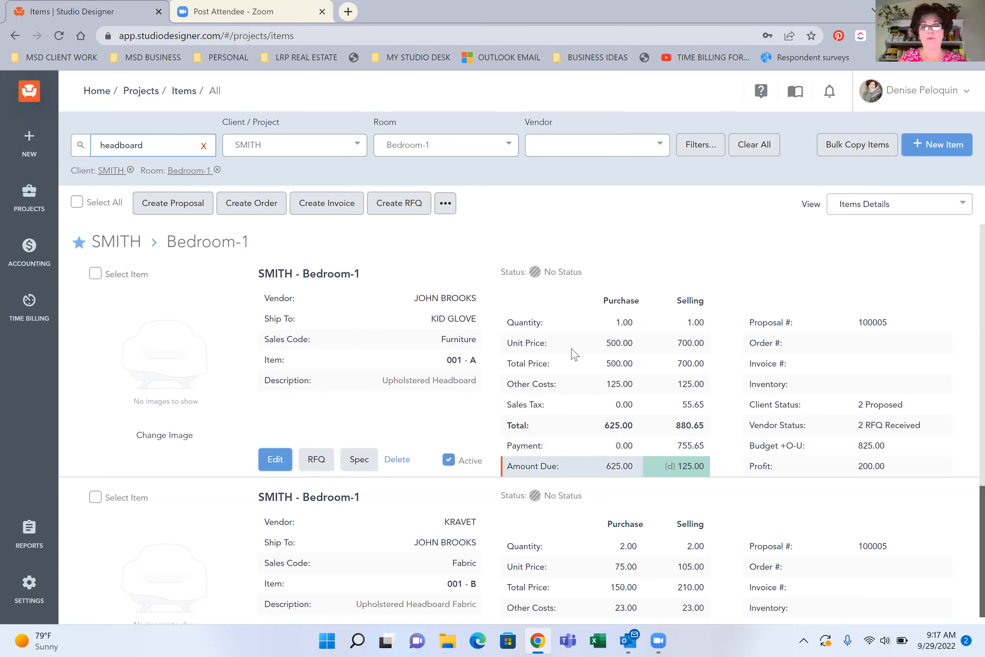
scroll(576, 352, down, 1)
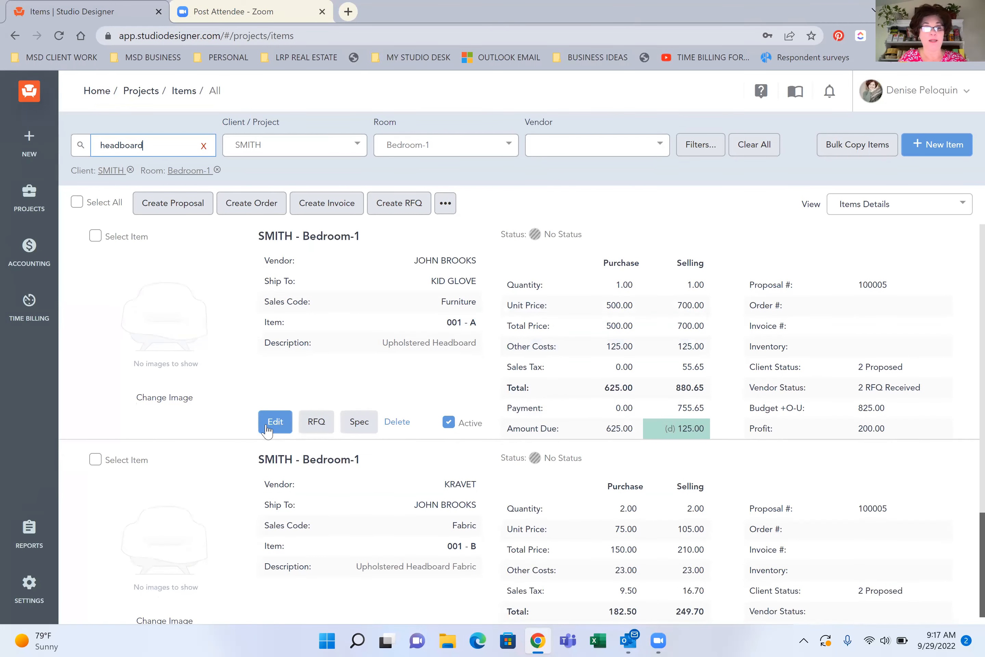
click(275, 424)
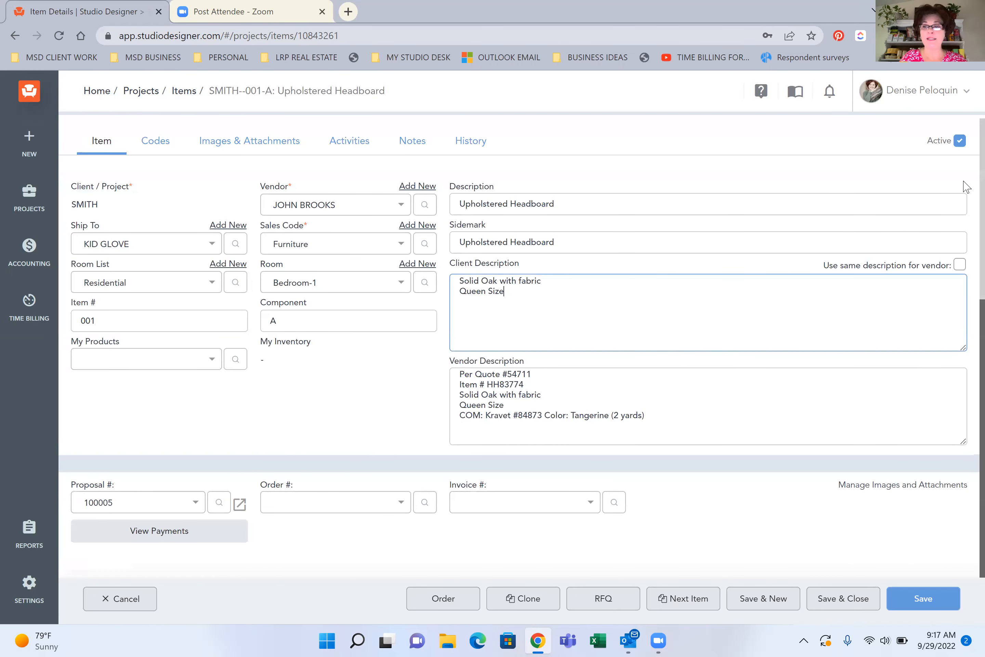
Review the headboard's vendor description and its purchase cost and selling price table, including the selling unit cost and sales tax
scroll(964, 194, down, 1)
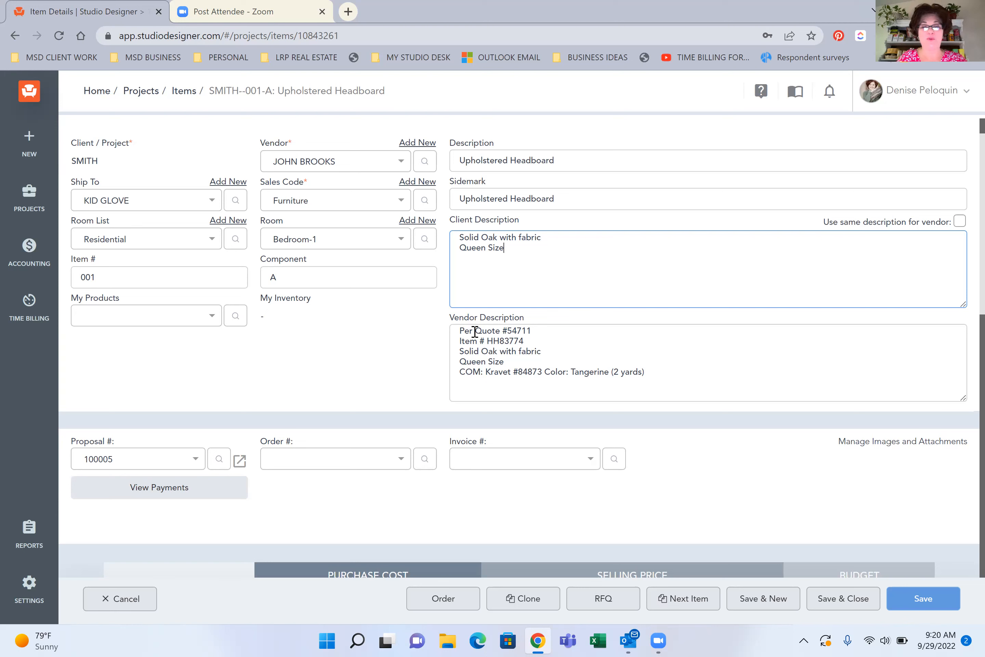
click(481, 372)
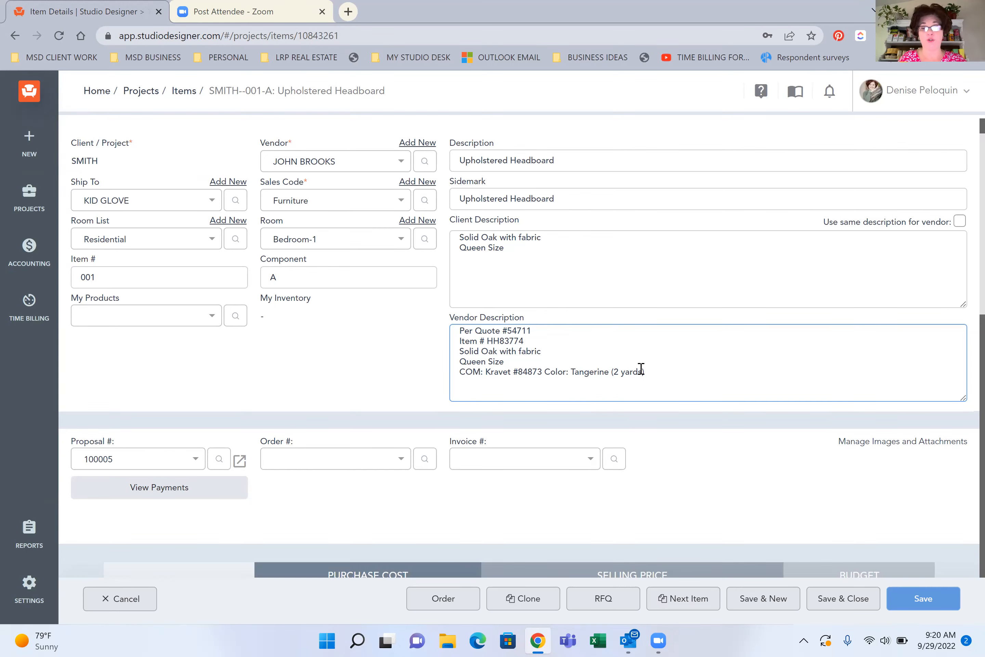
scroll(966, 255, down, 5)
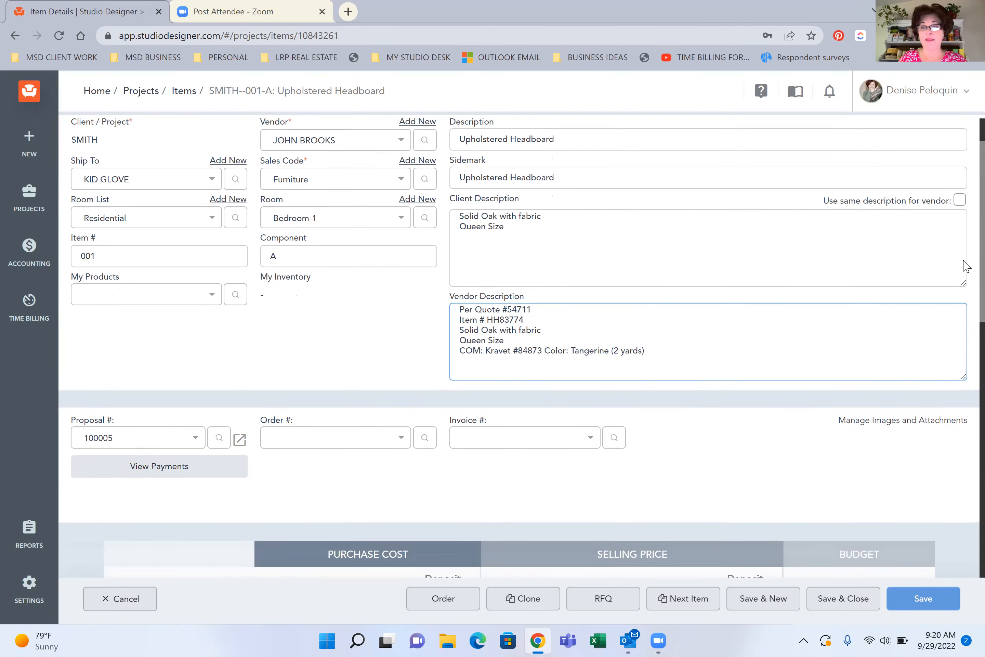
scroll(964, 322, down, 6)
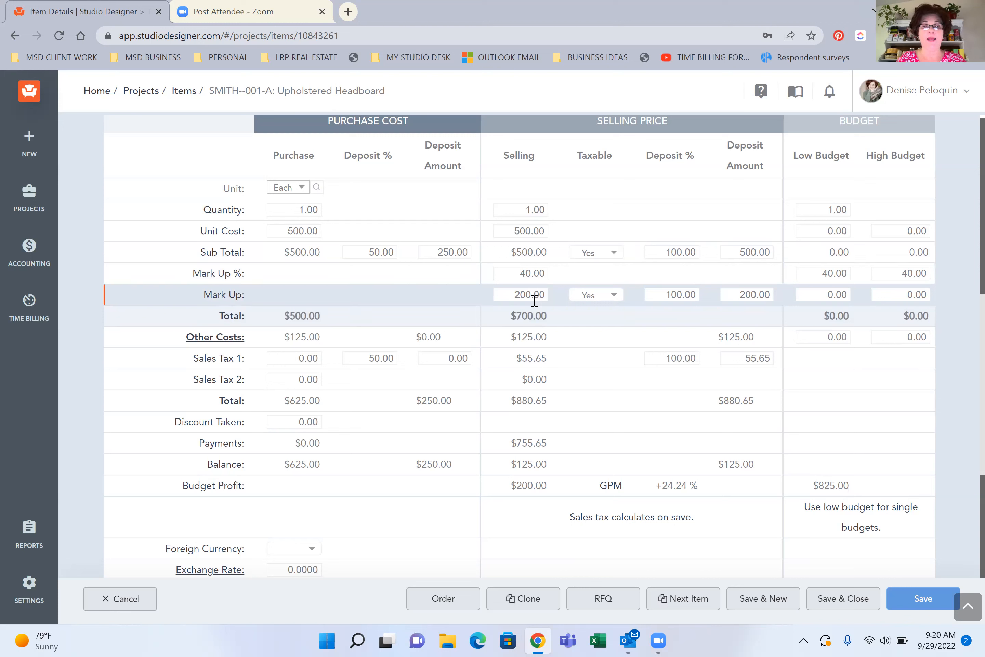
click(511, 234)
double_click(539, 232)
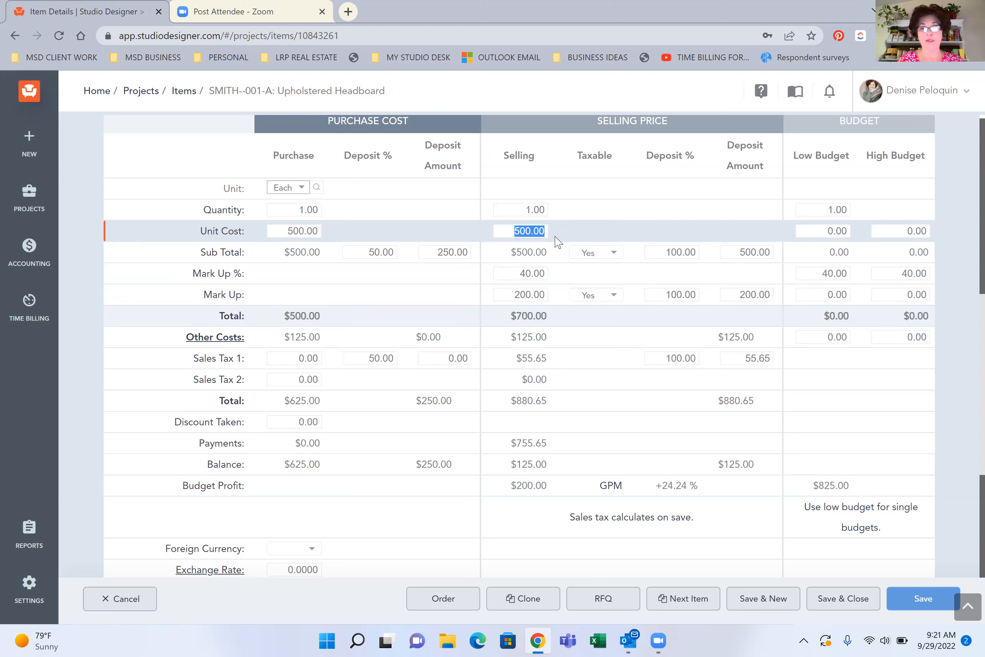
click(574, 366)
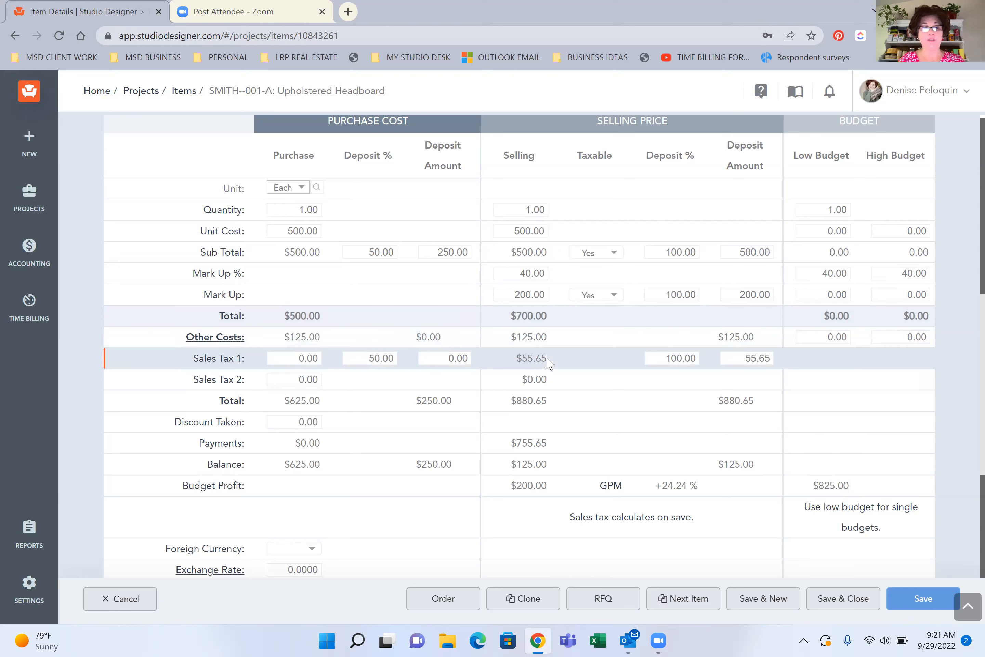
Inspect the headboard's Freight entry under Other Costs, select Crating as a cost type without adding it, and save and close the dialog
click(214, 338)
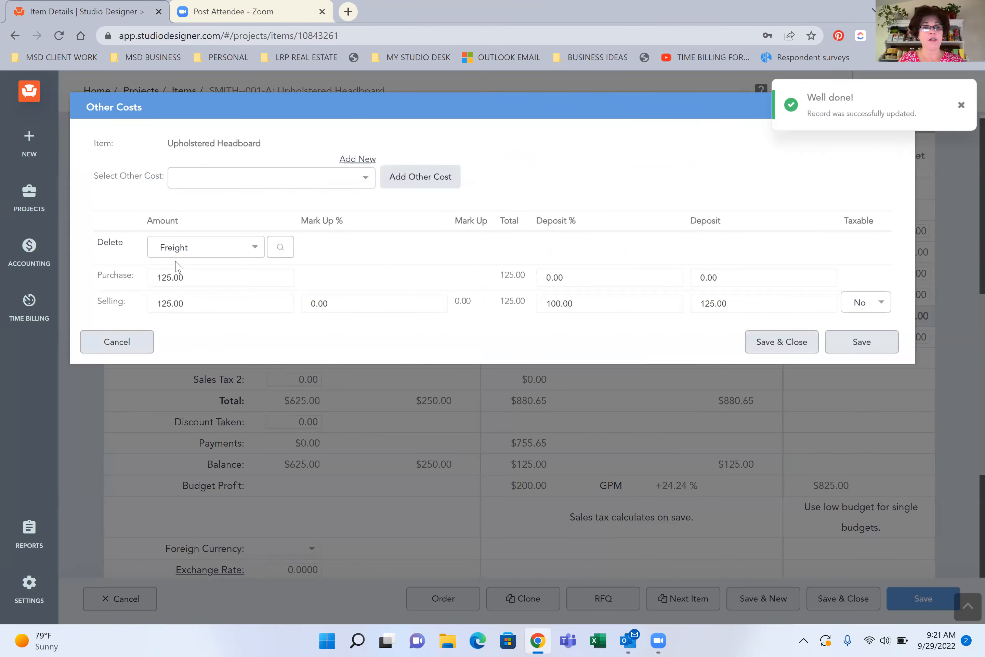
click(193, 259)
click(124, 276)
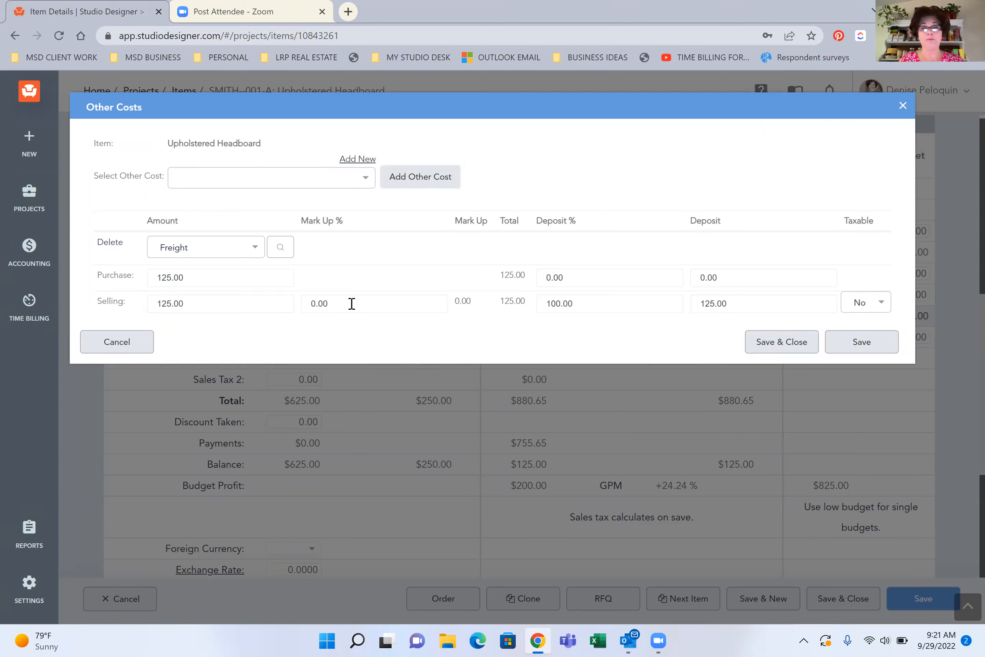
click(271, 182)
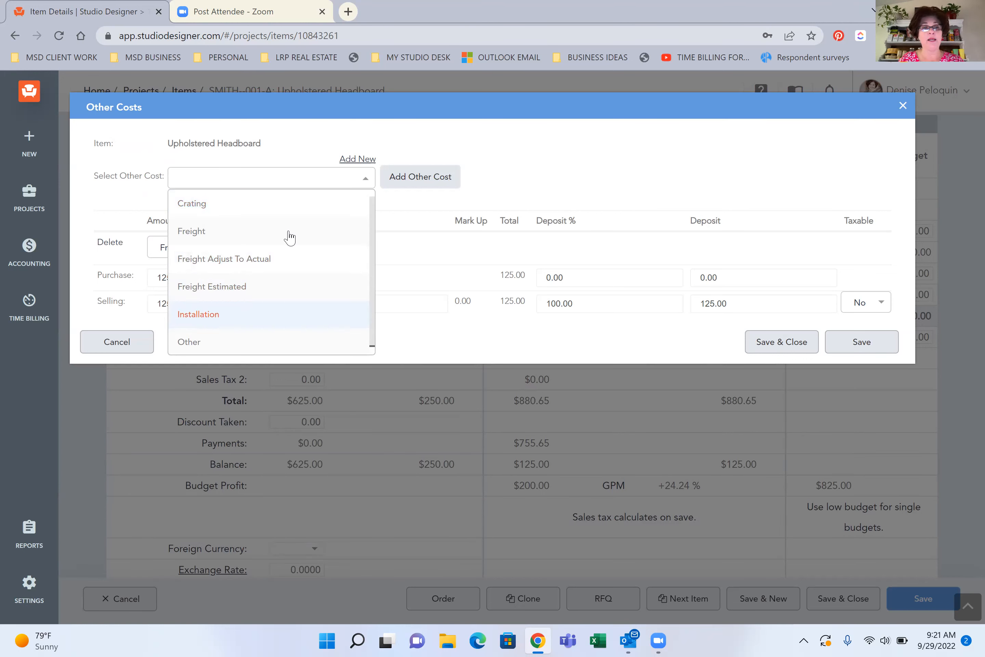
click(225, 212)
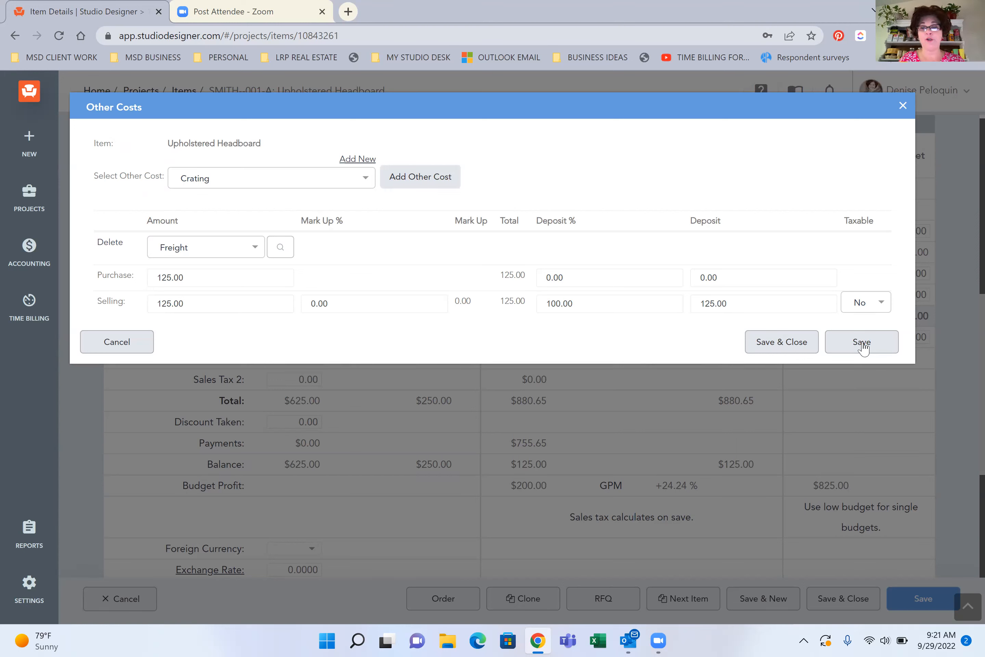
click(796, 343)
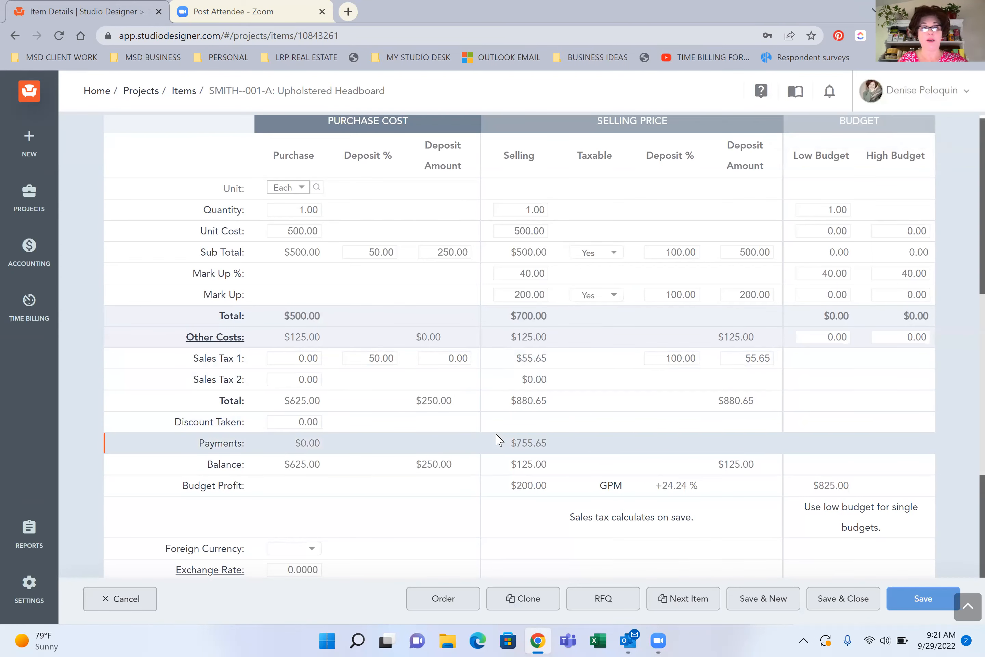
Look over the headboard's general item details and view its images and attachments
scroll(499, 440, up, 6)
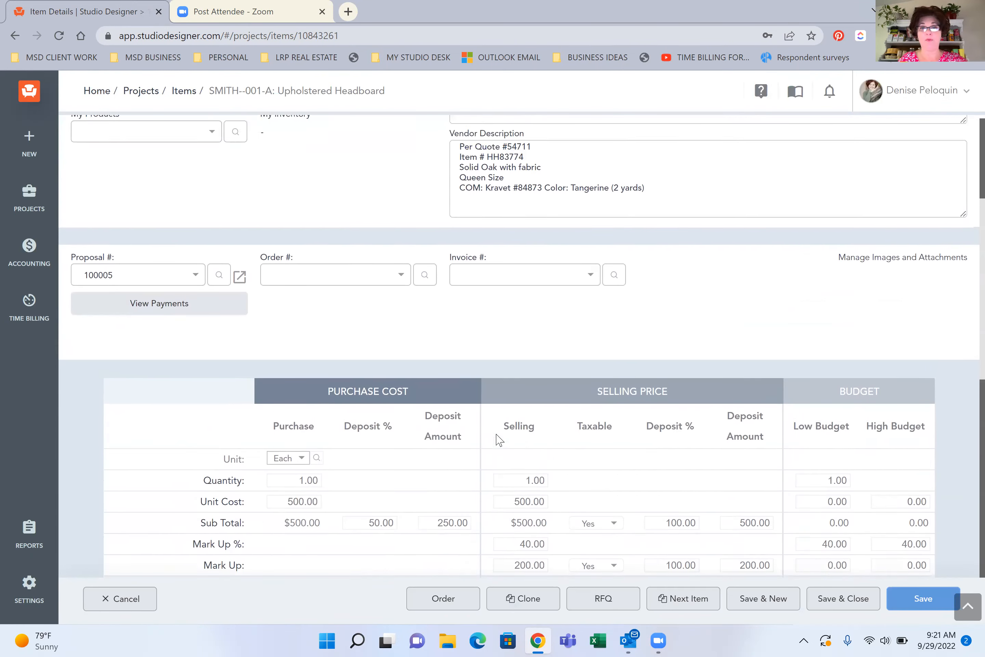
scroll(499, 440, up, 5)
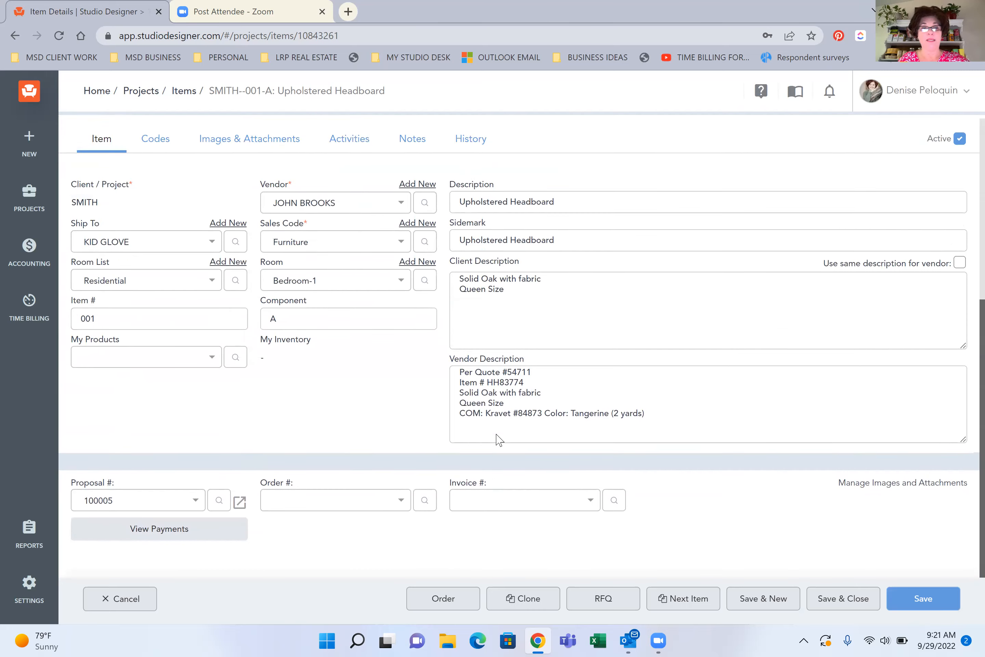
scroll(499, 440, down, 3)
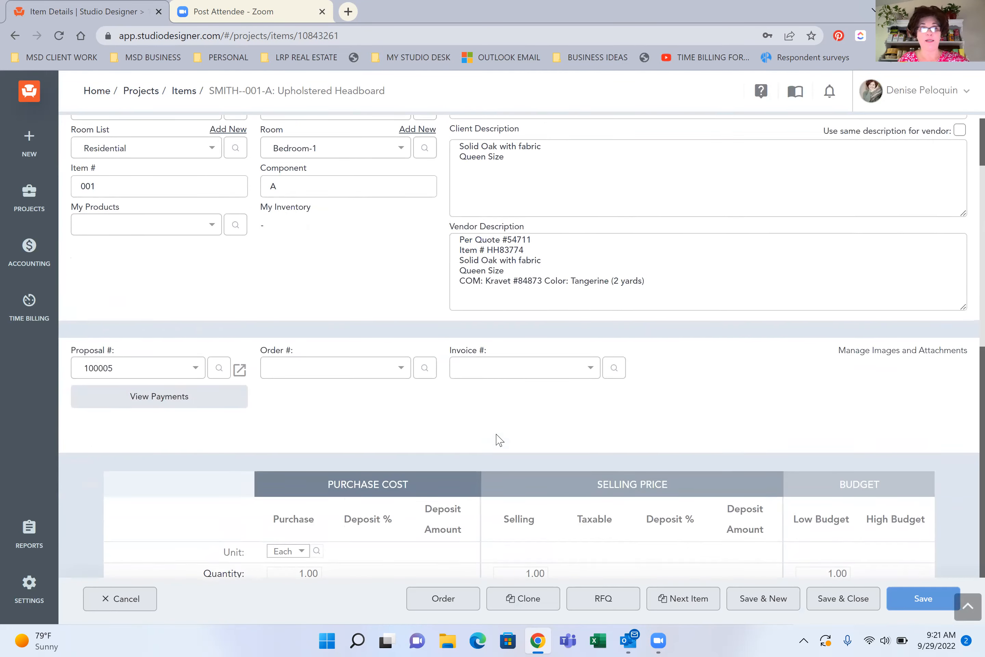
scroll(500, 440, up, 3)
scroll(500, 440, down, 3)
scroll(499, 440, up, 3)
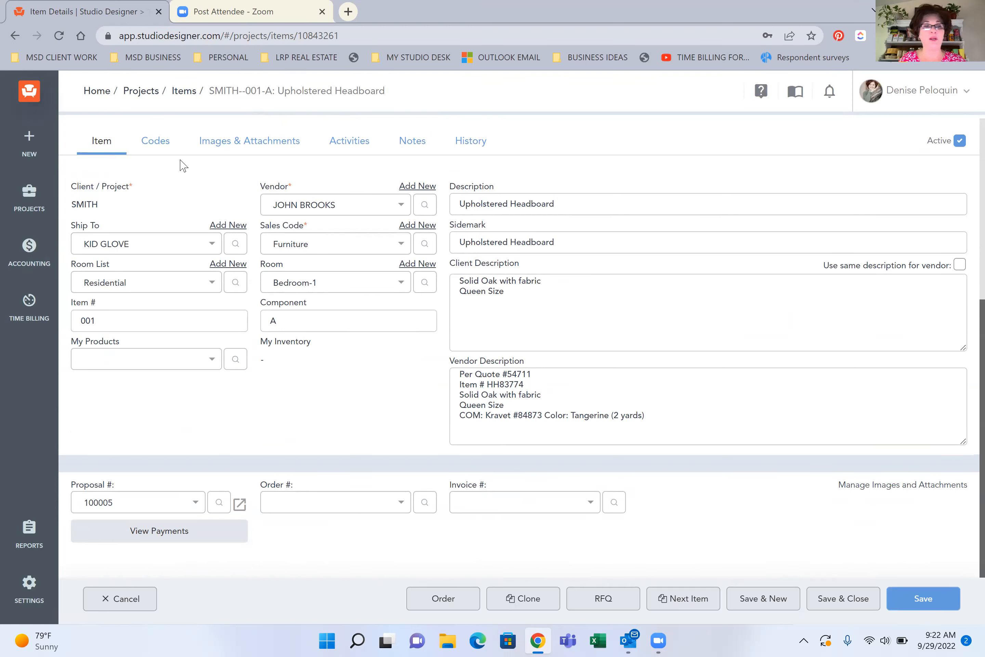
click(262, 146)
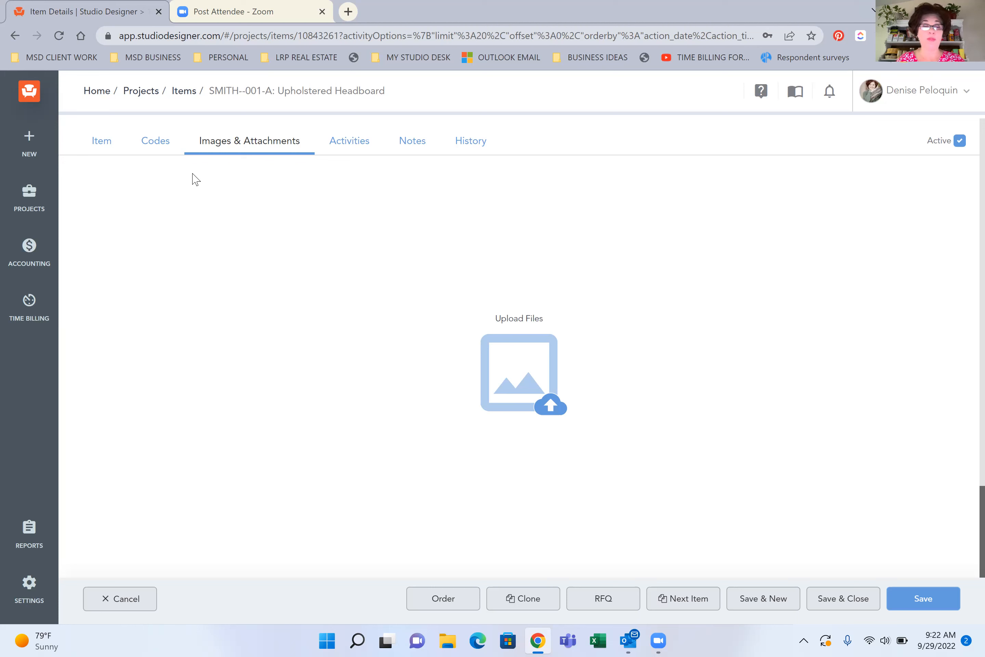
Examine the headboard's codes, including terms, tax location, quote and shipping dates, and expediting fields
click(154, 140)
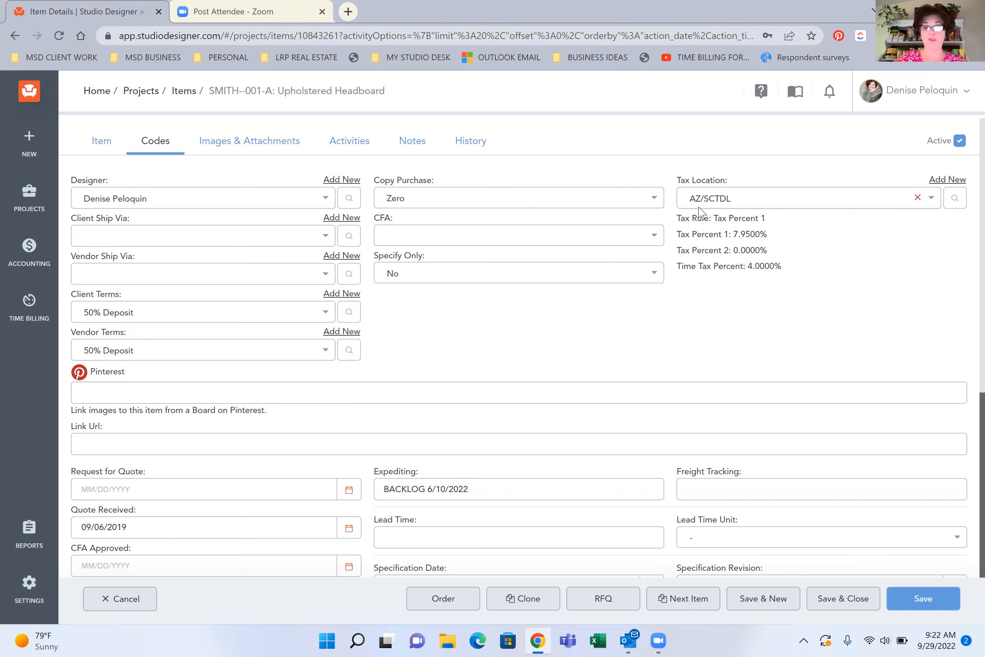
scroll(701, 211, down, 1)
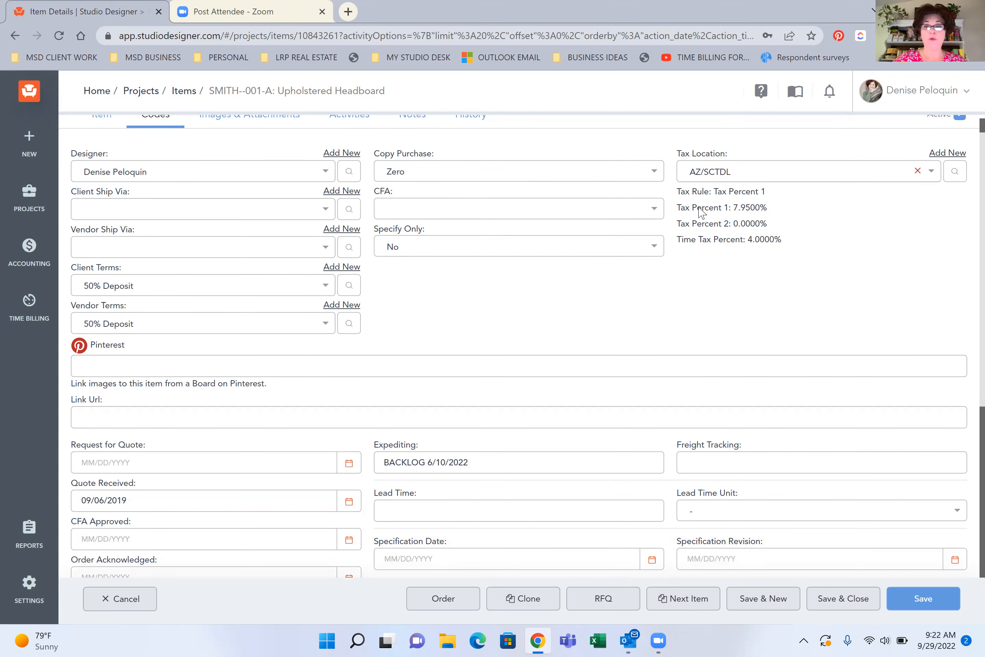
scroll(700, 211, down, 1)
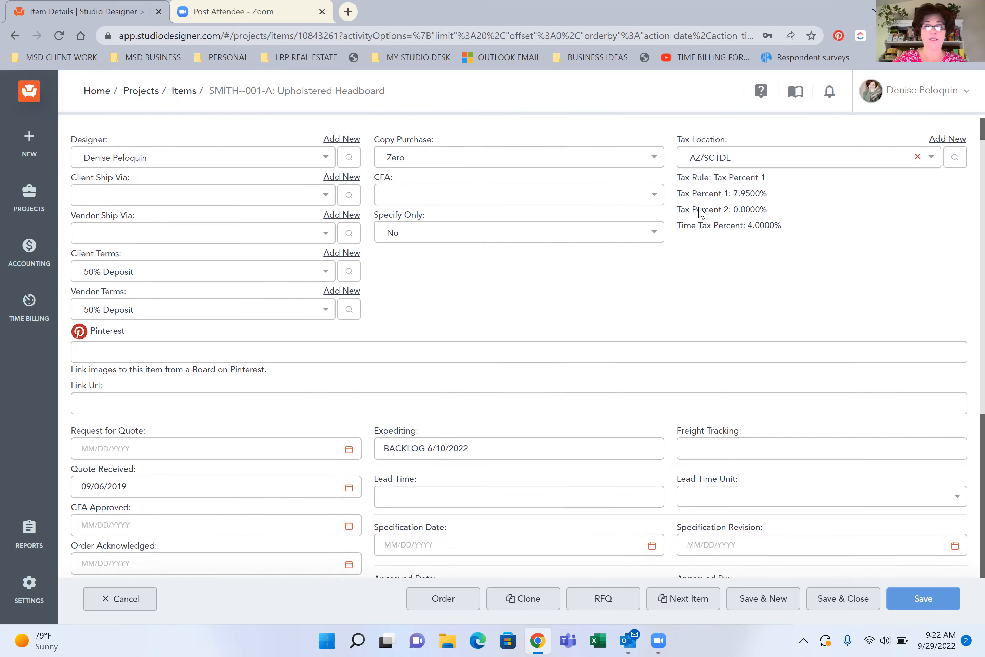
scroll(700, 211, down, 3)
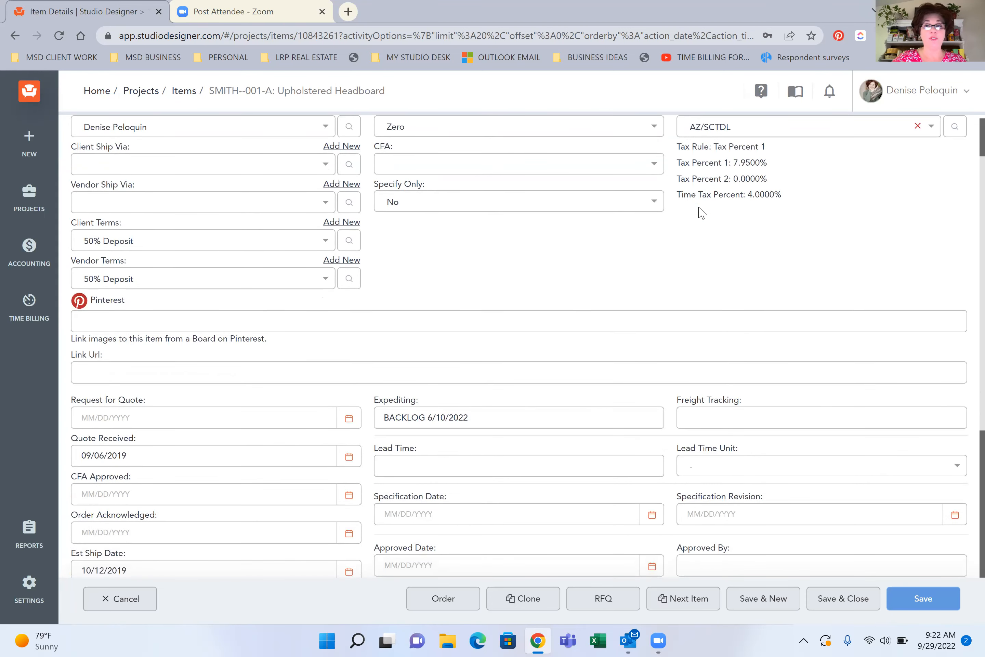
scroll(700, 210, down, 3)
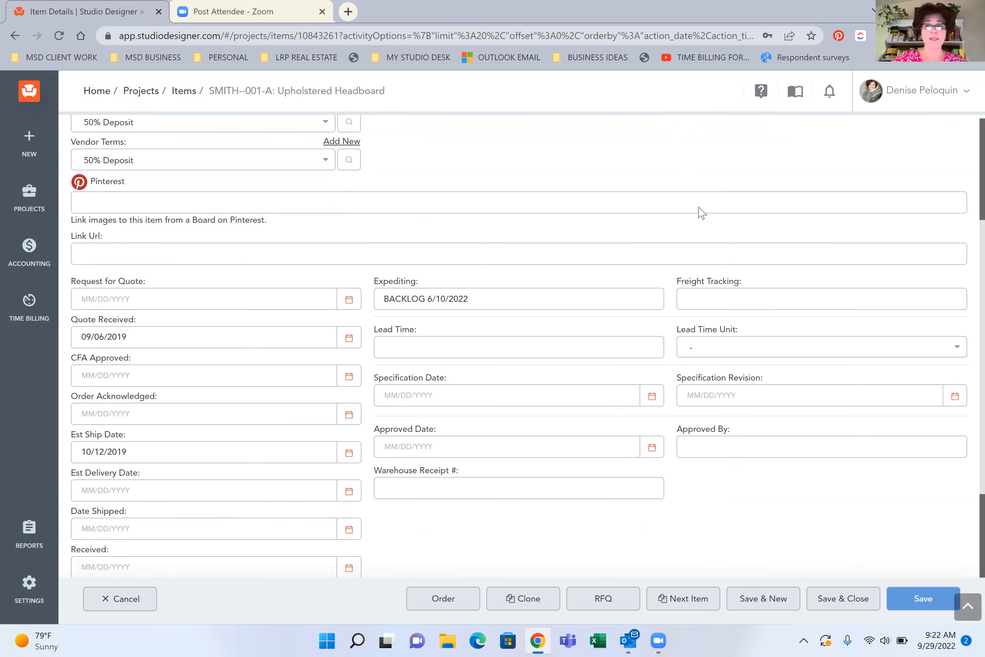
Examine the headboard's date tracking, expediting, freight tracking, lead time, specification, approval and warehouse receipt fields in its codes
scroll(701, 211, down, 2)
scroll(700, 210, down, 3)
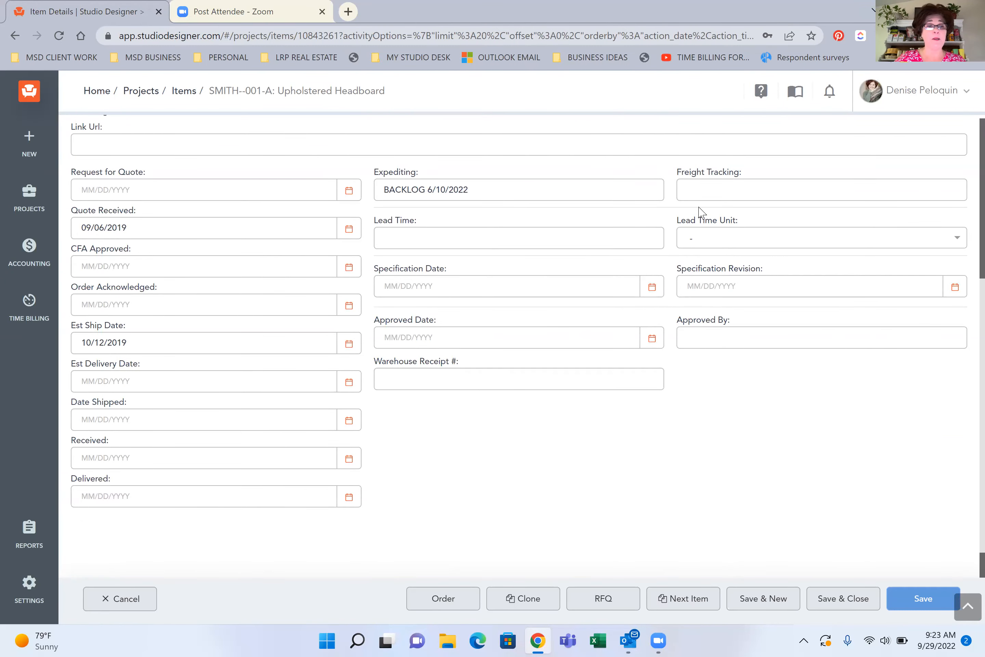
scroll(699, 212, down, 2)
scroll(699, 211, up, 3)
scroll(700, 211, down, 3)
scroll(702, 212, up, 3)
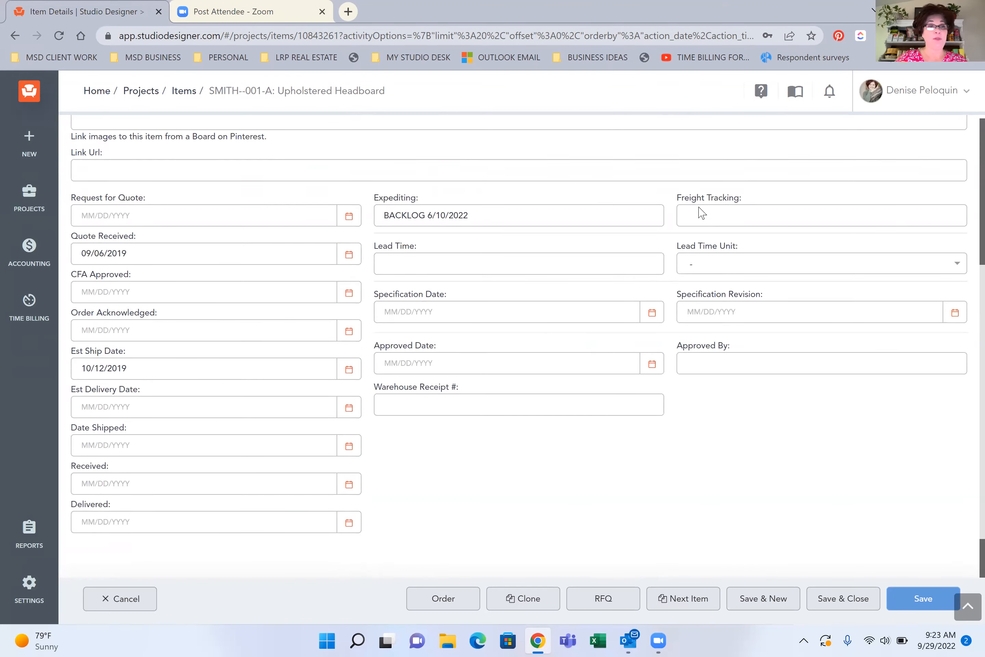
scroll(700, 212, down, 1)
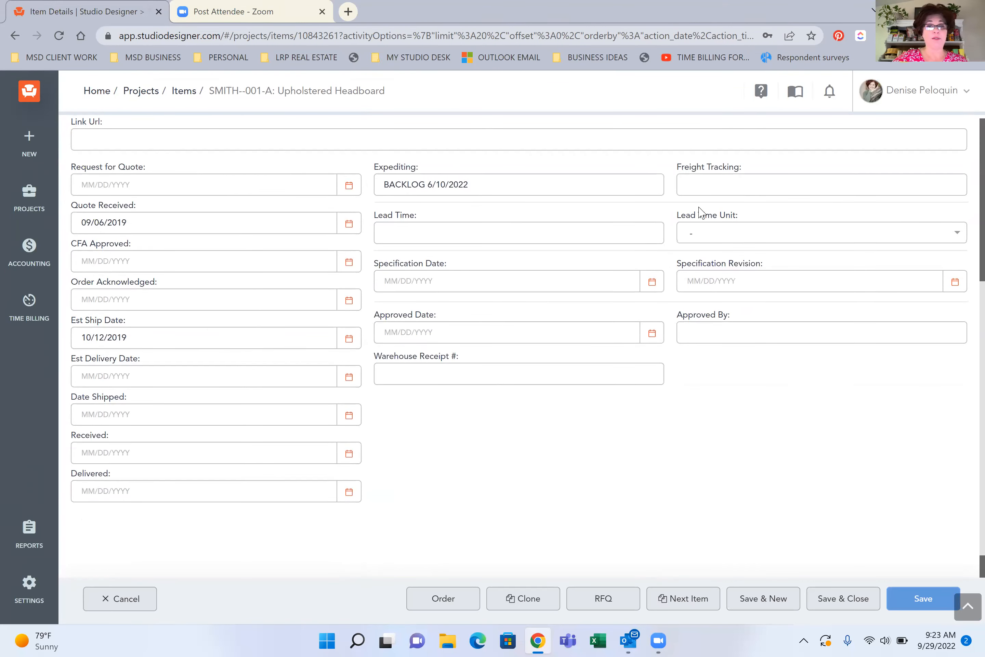
scroll(700, 211, up, 12)
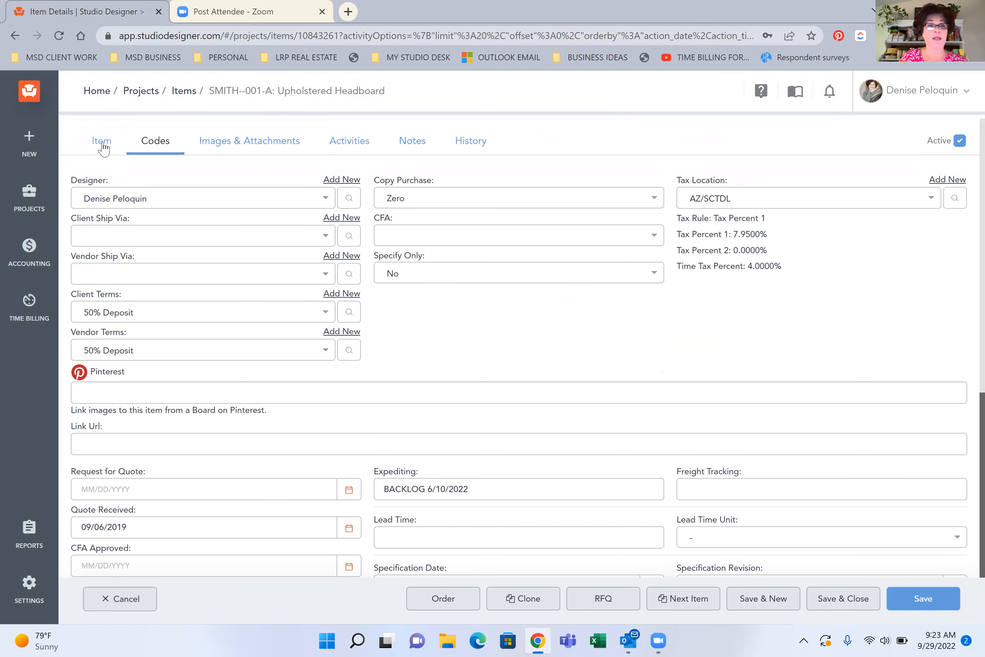
scroll(288, 221, down, 6)
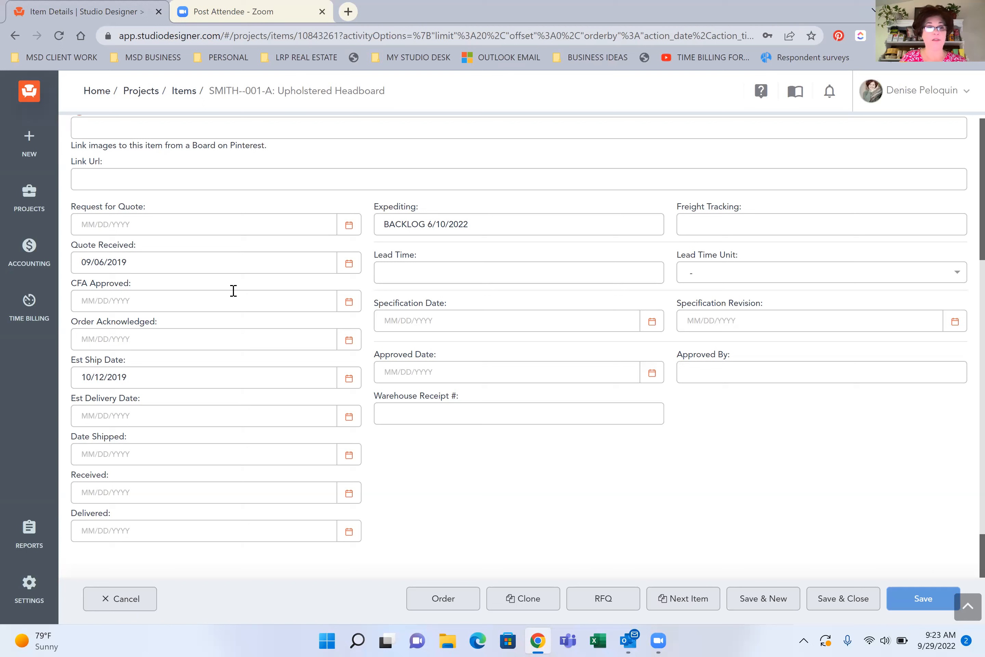
drag(226, 325, 210, 216)
click(210, 216)
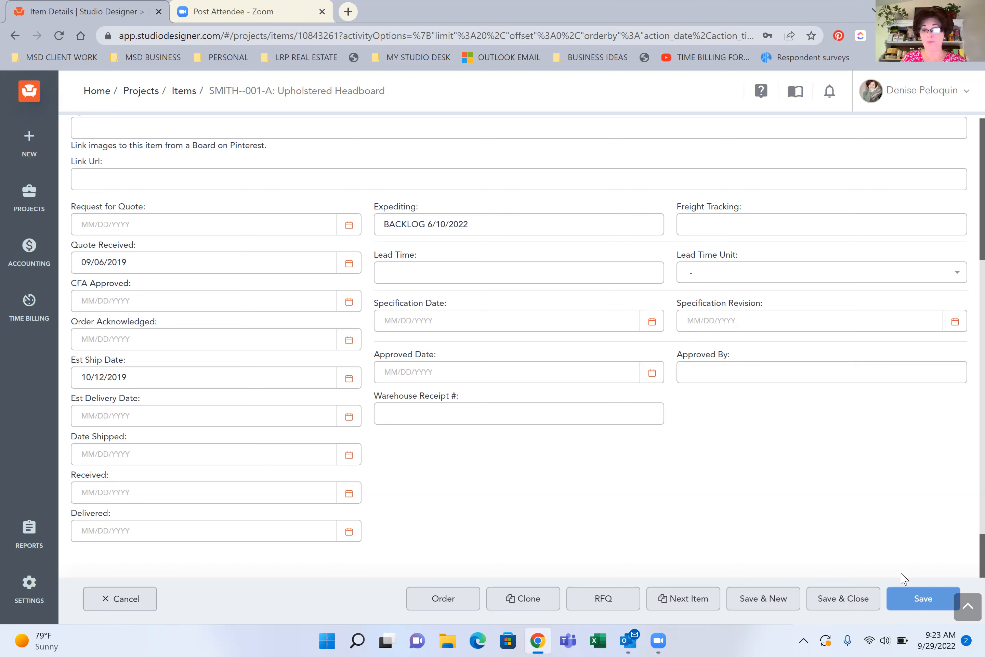
Save and close the headboard item, and clear the headboard search and Bedroom-1 room filter from the items page
click(873, 590)
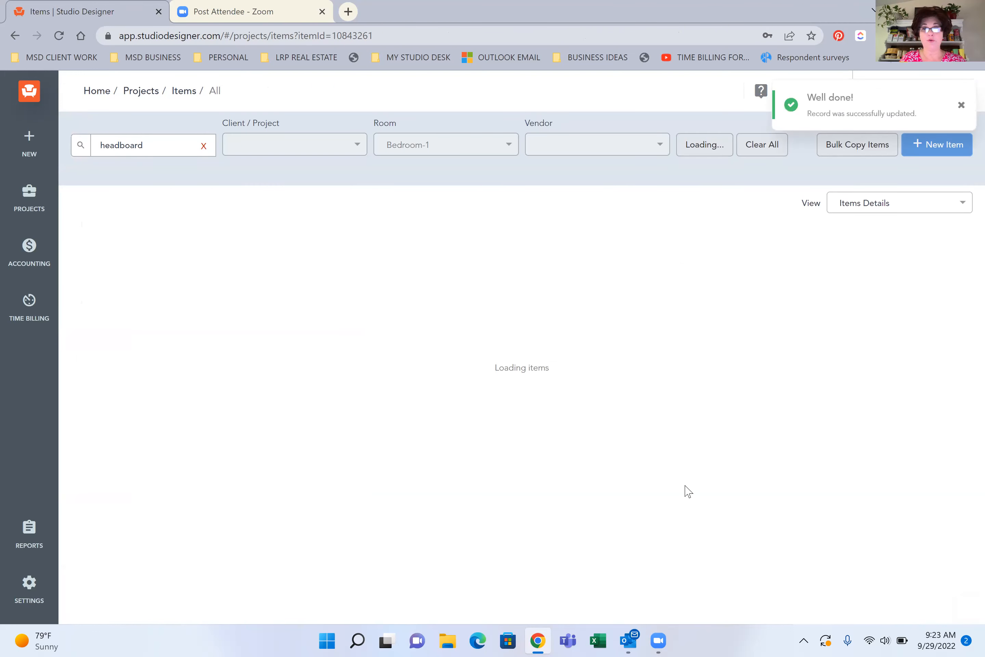
click(204, 147)
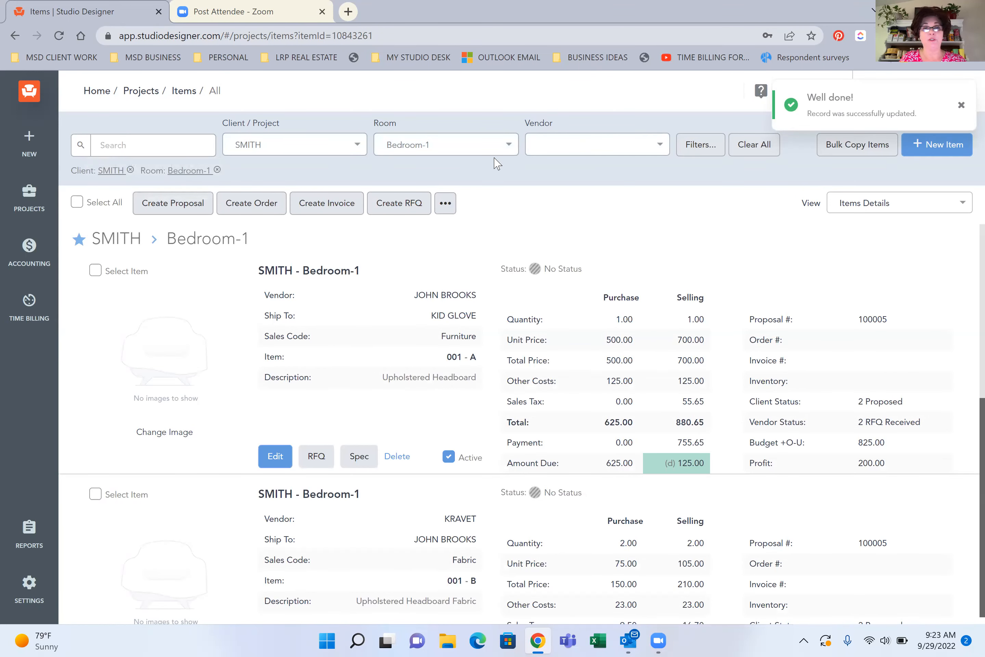
click(494, 144)
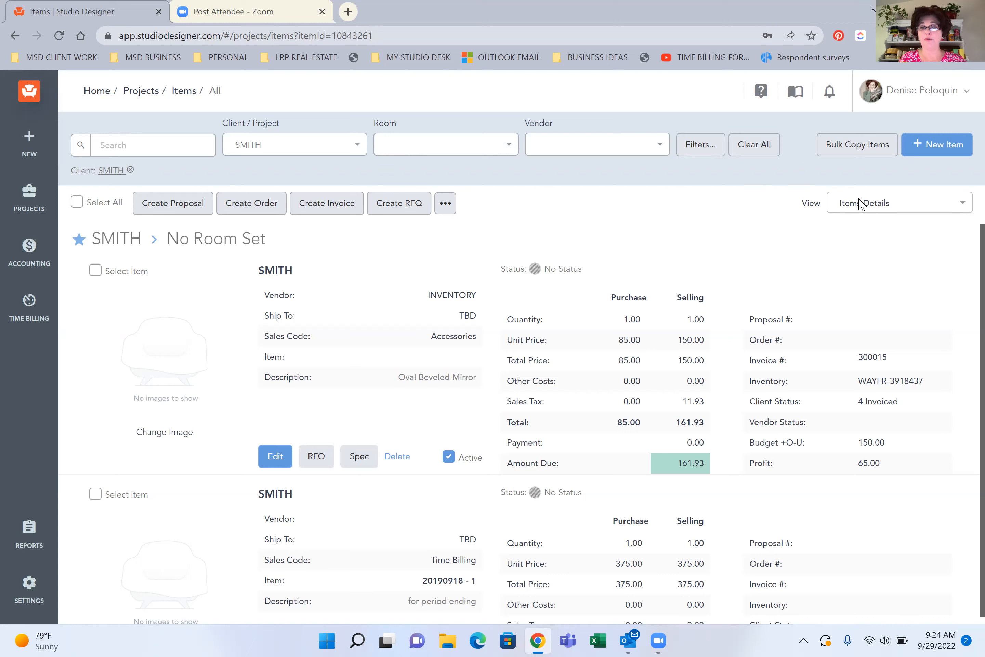
Look over the available item views, and review the client's items in the Items Details view through the Bedroom-1 entries
click(860, 211)
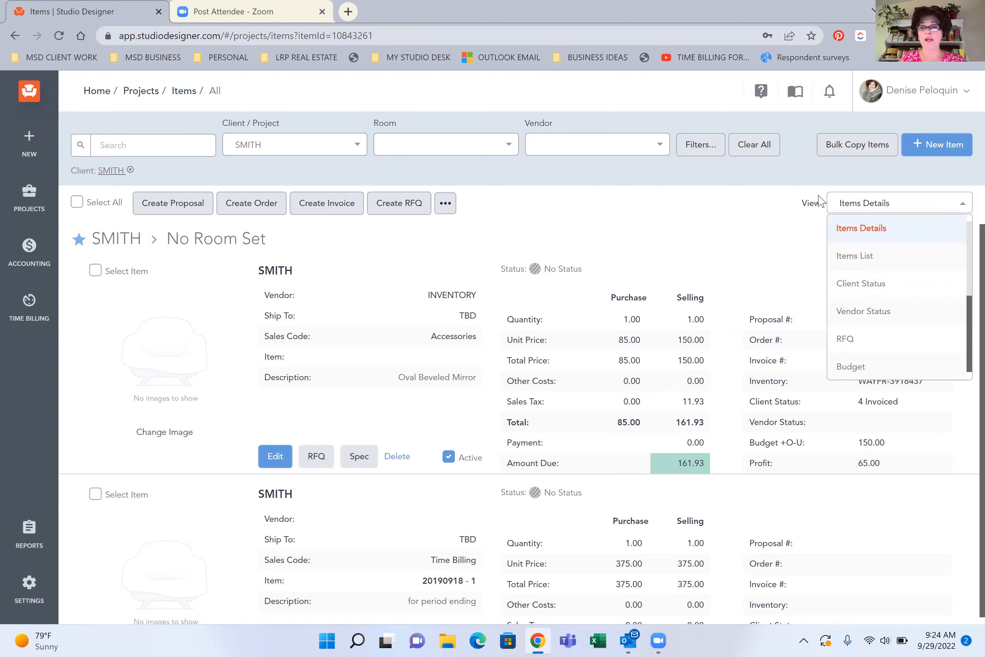
click(688, 242)
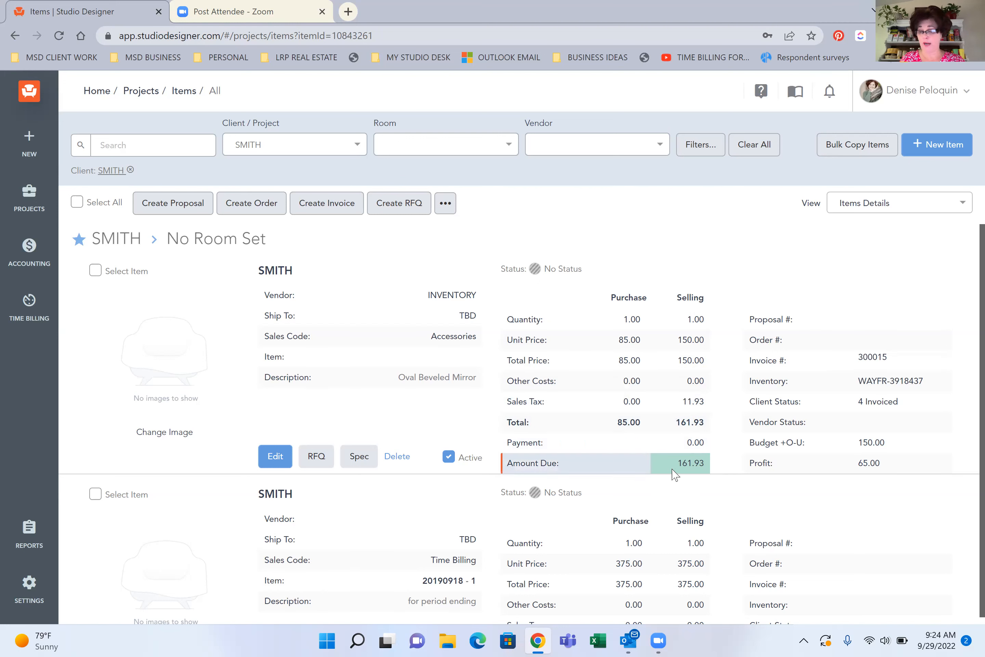
scroll(661, 466, down, 5)
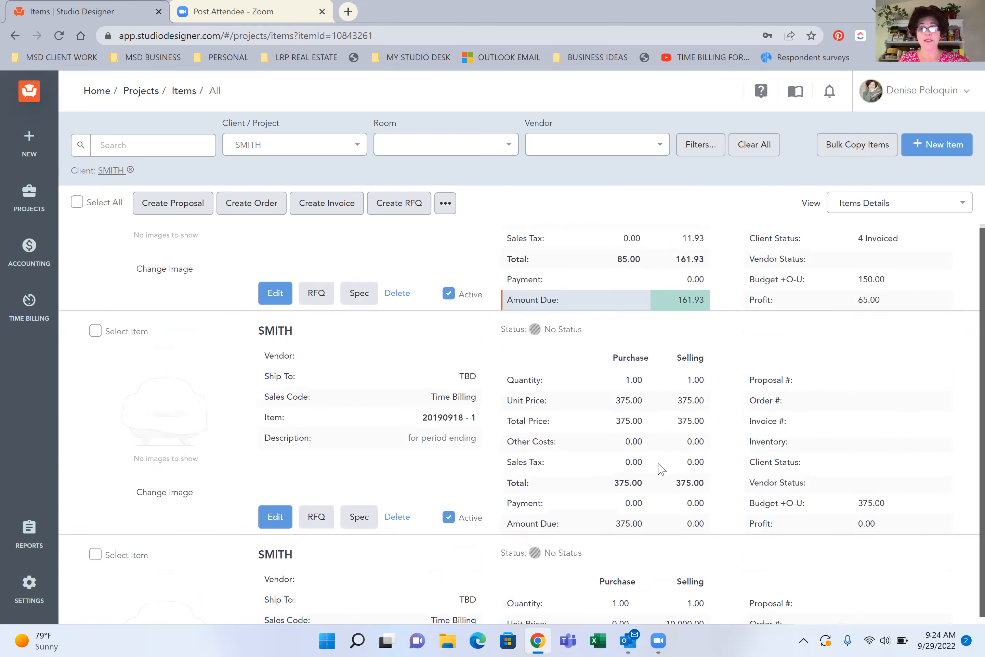
scroll(616, 469, down, 3)
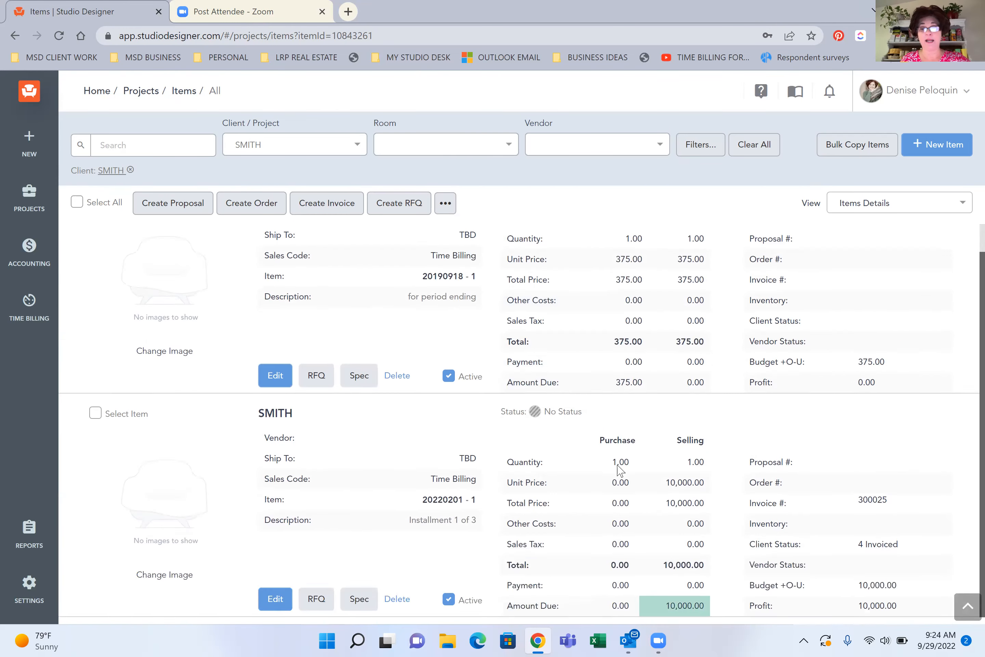
scroll(619, 470, down, 8)
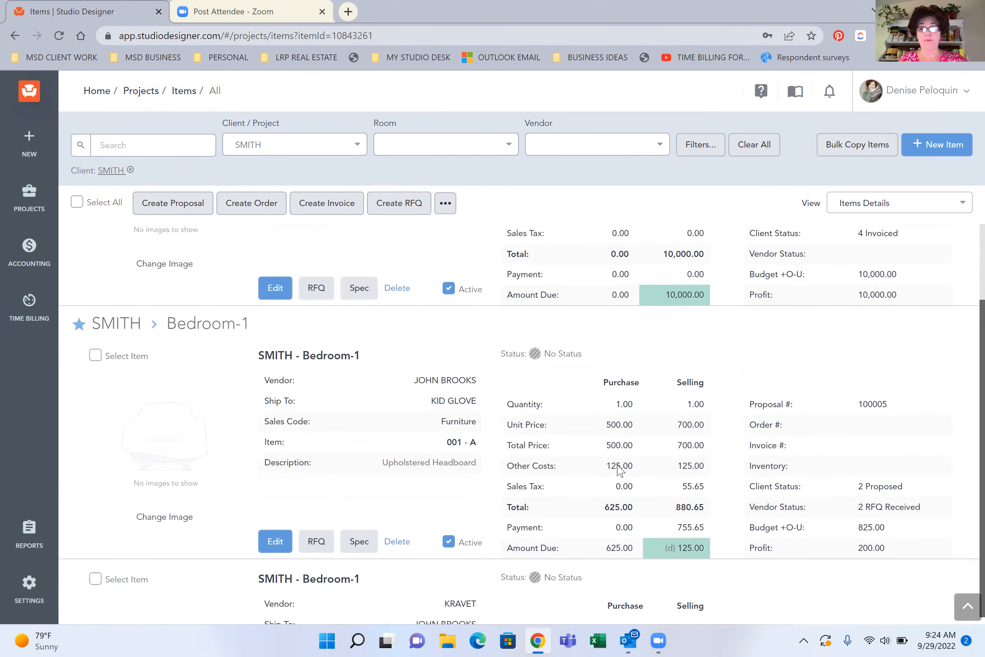
scroll(618, 470, down, 1)
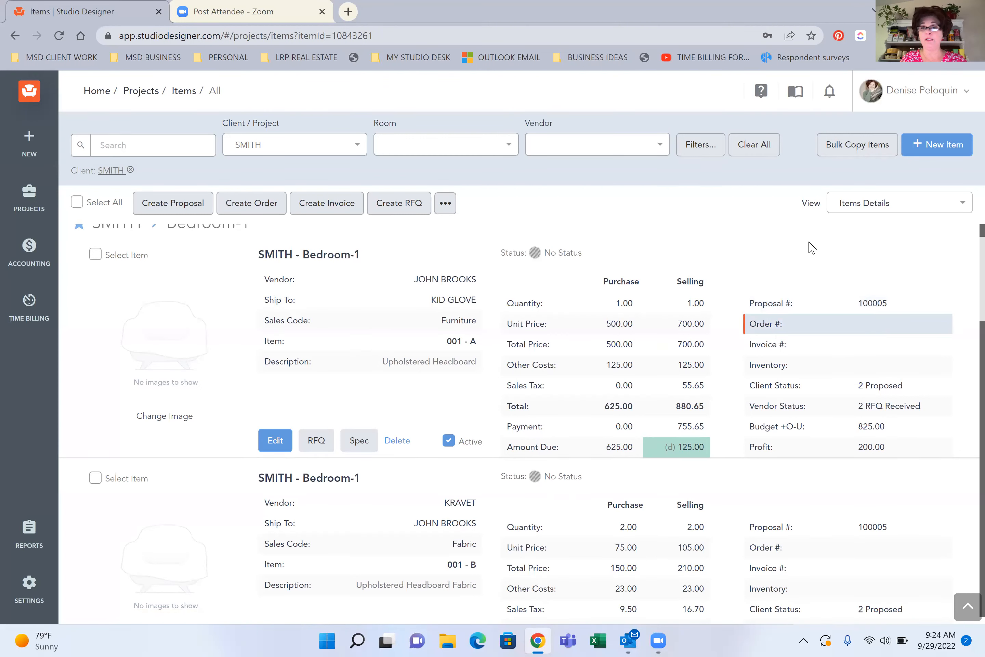
Switch the client's items to the Items List view and look over the whole list
click(870, 206)
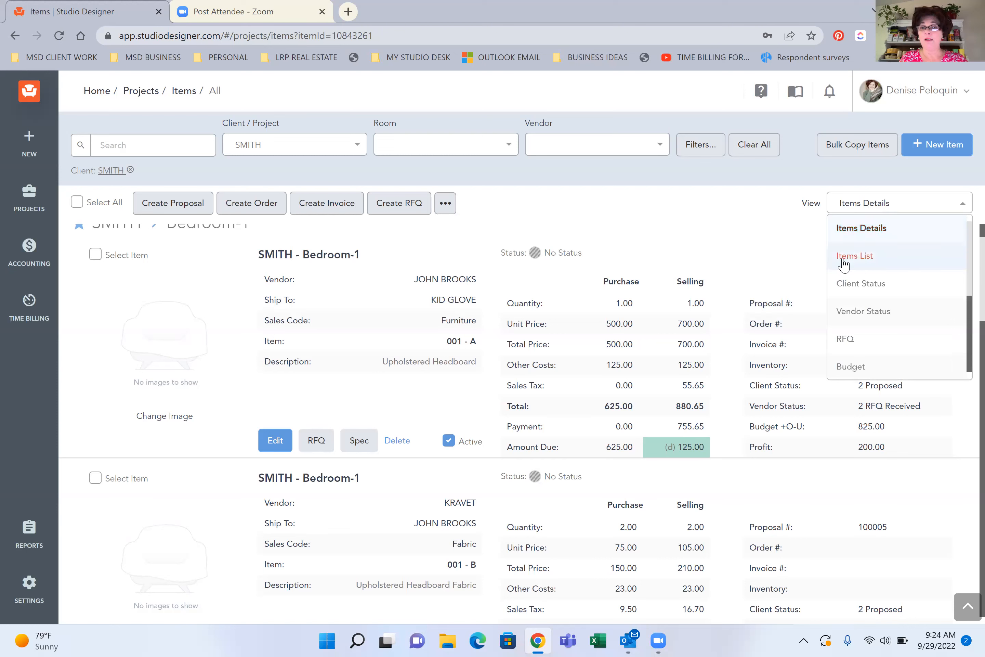
click(873, 257)
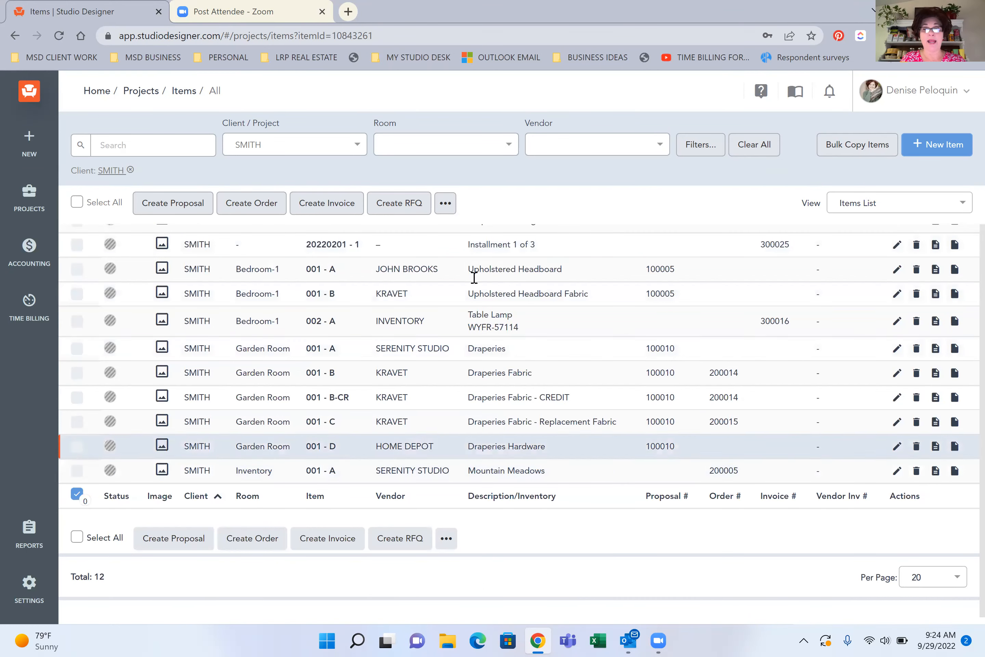
scroll(544, 460, up, 2)
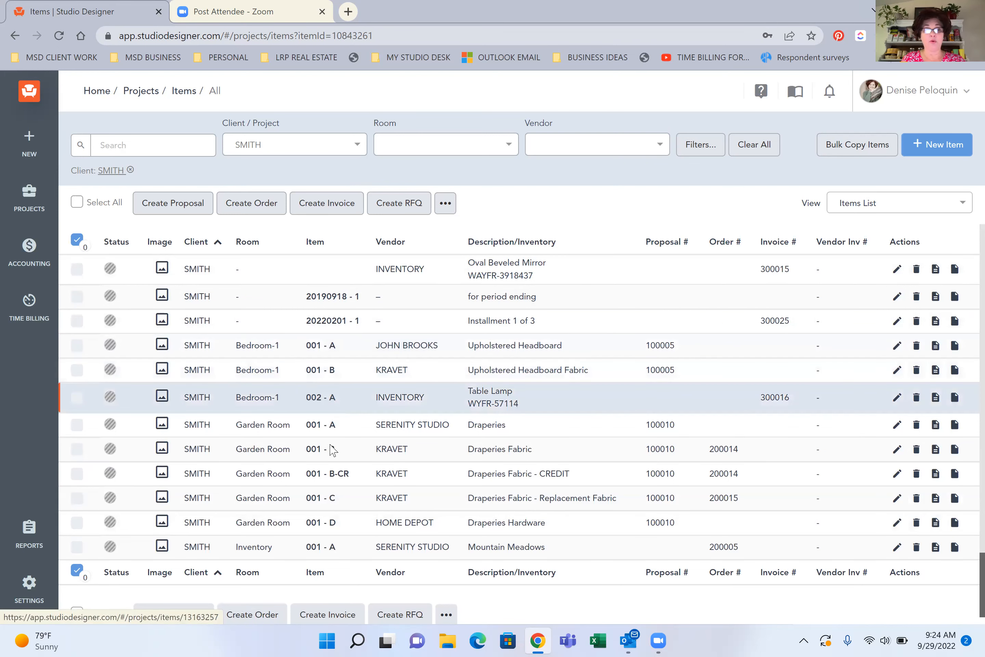
Show the client's items in the Dates view to check quote, shipping, delivery and expediting information
click(882, 211)
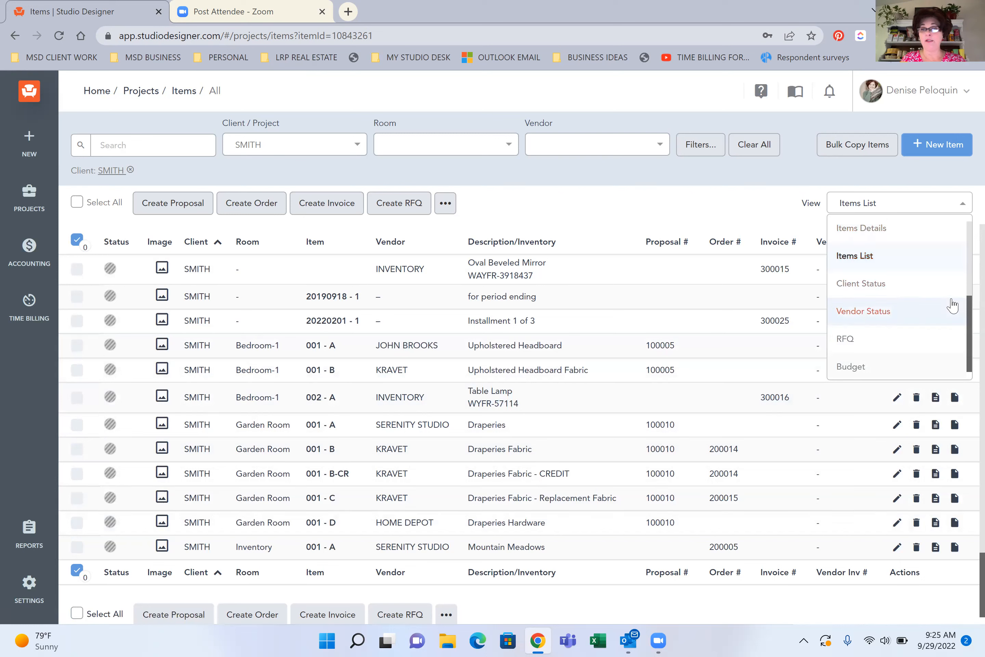
drag(970, 269, 969, 365)
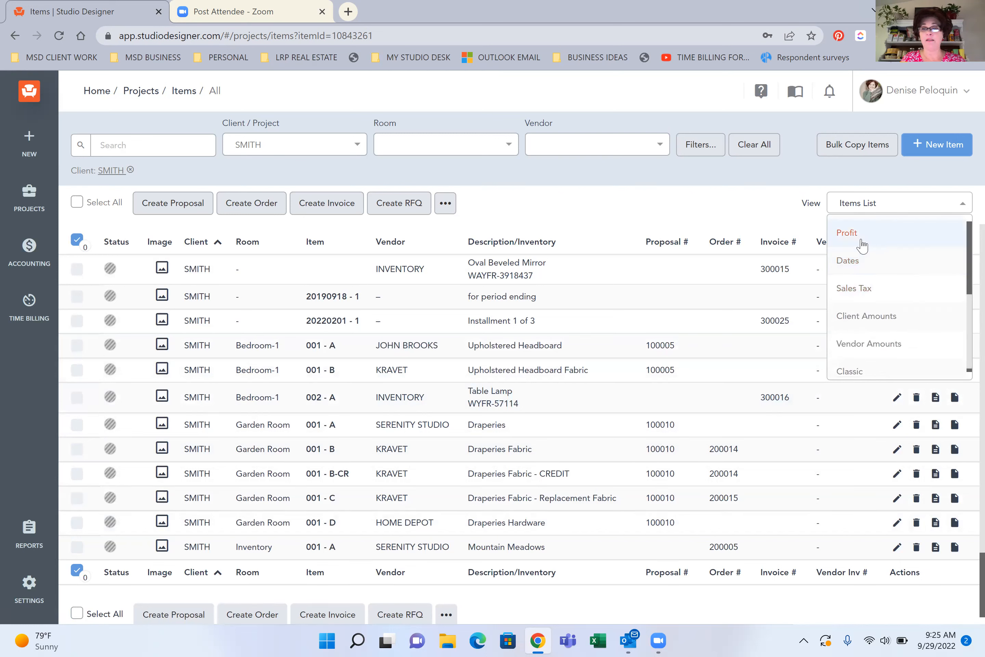
click(874, 258)
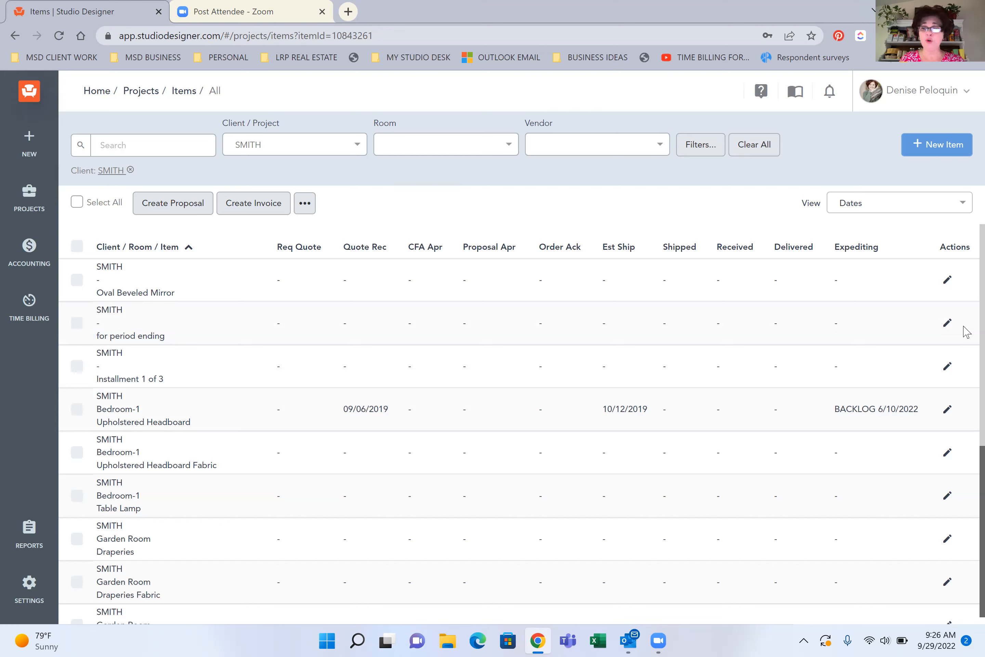
Show the items in the Profit view and examine the selling, purchase and selling profit totals and each item's profit
click(862, 206)
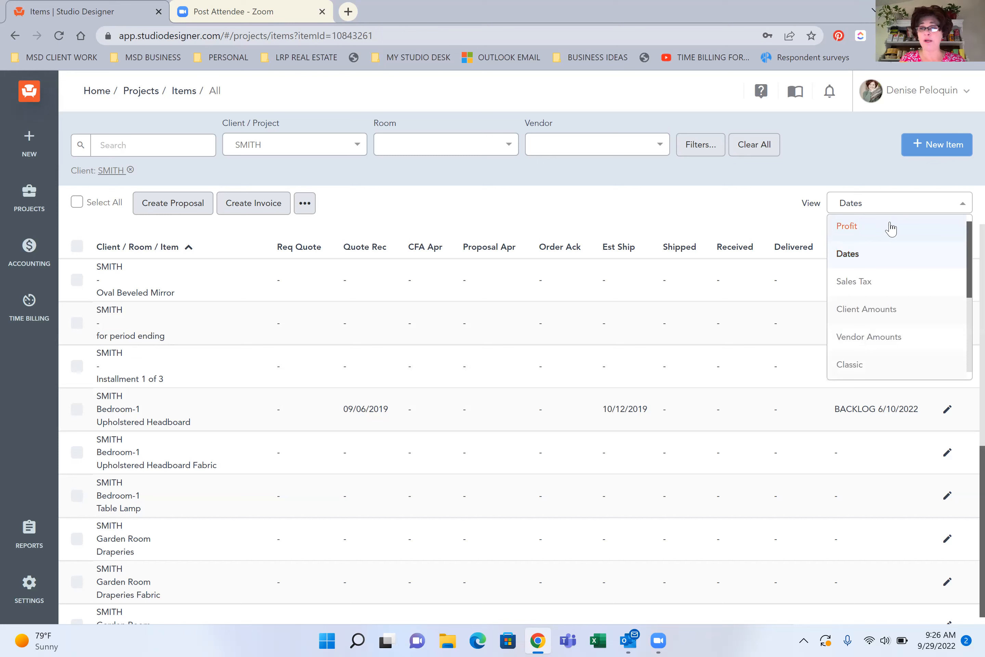
click(859, 229)
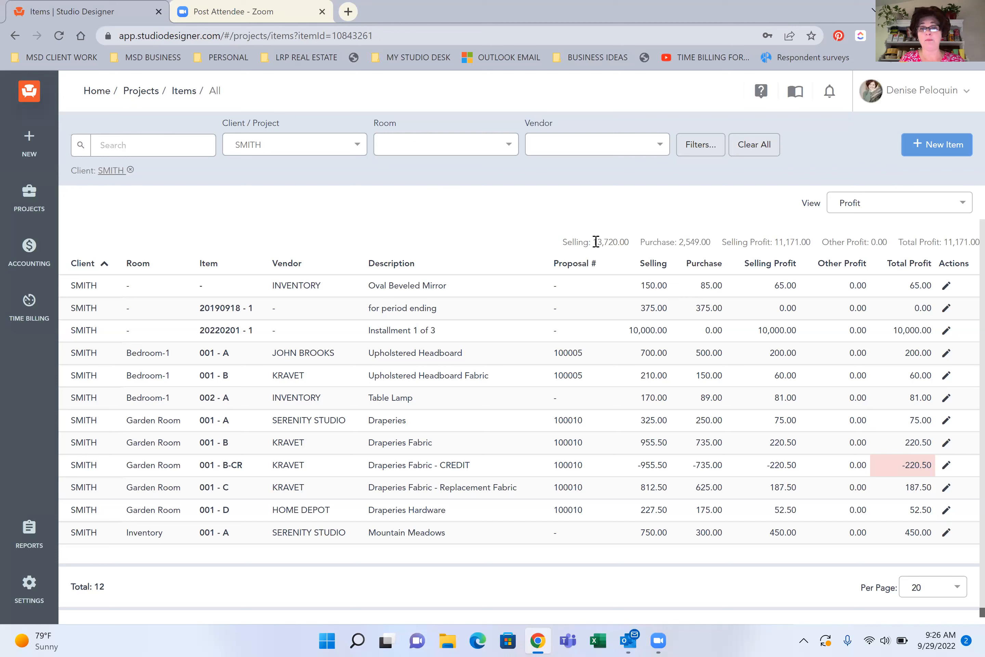
double_click(620, 243)
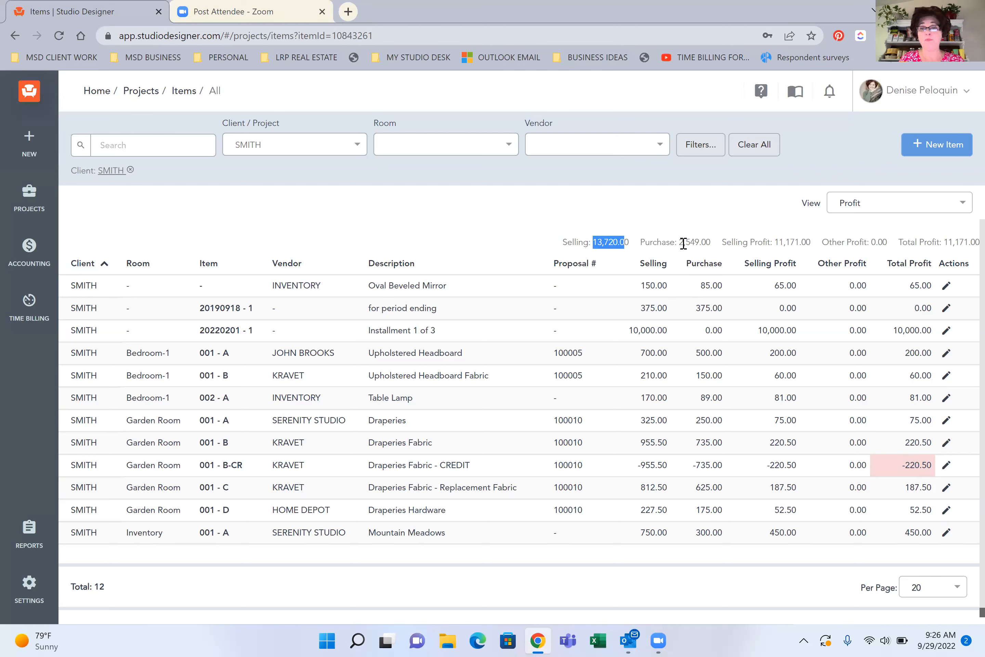
double_click(711, 245)
drag(770, 243, 799, 243)
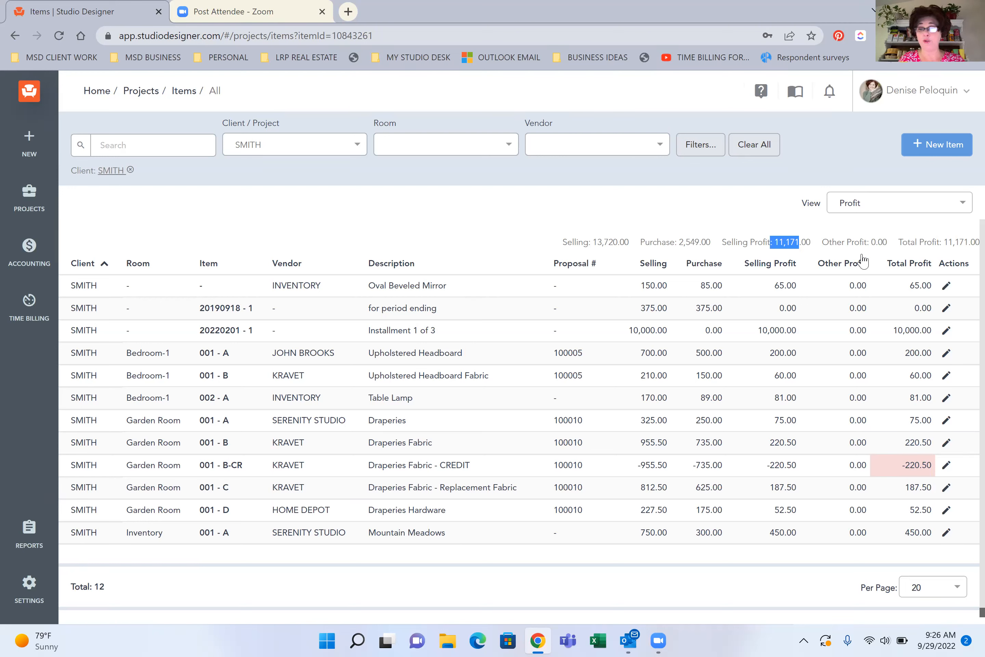
click(835, 253)
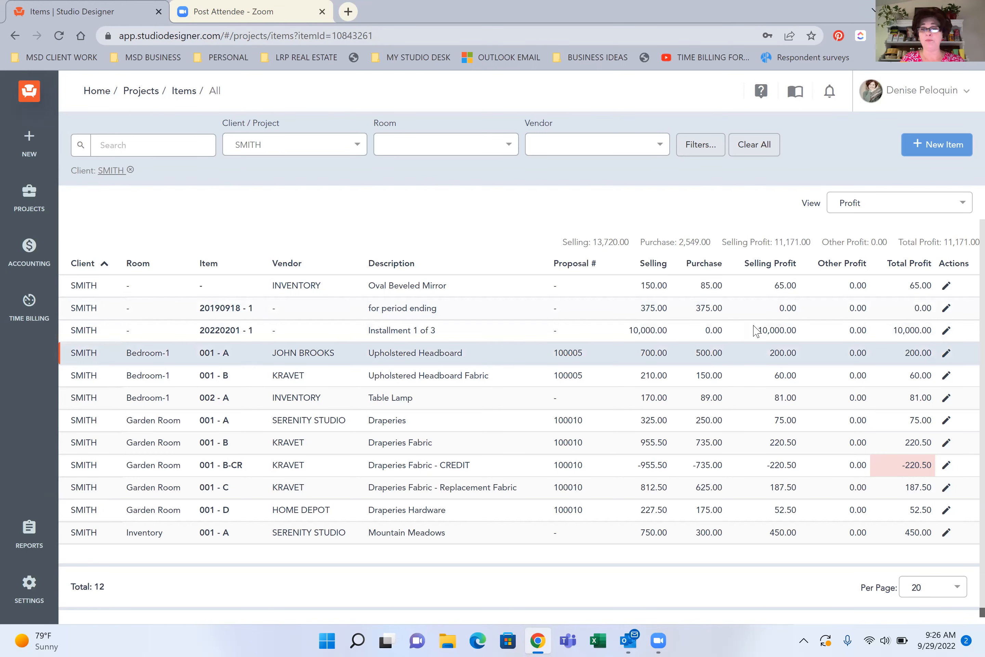
scroll(767, 296, down, 1)
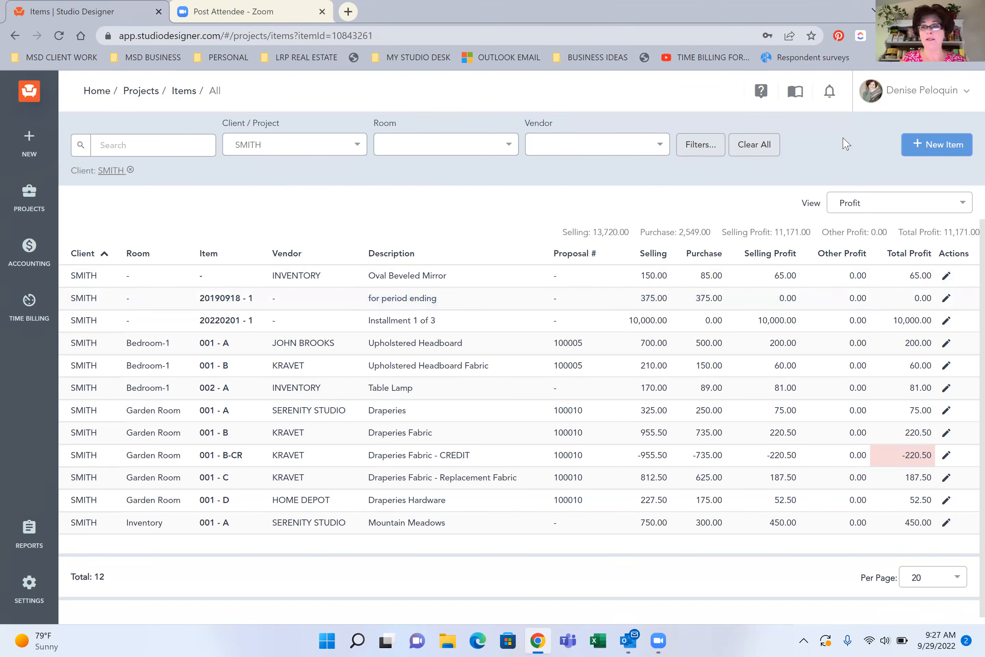
Return the client's items to the Items Details view
click(868, 208)
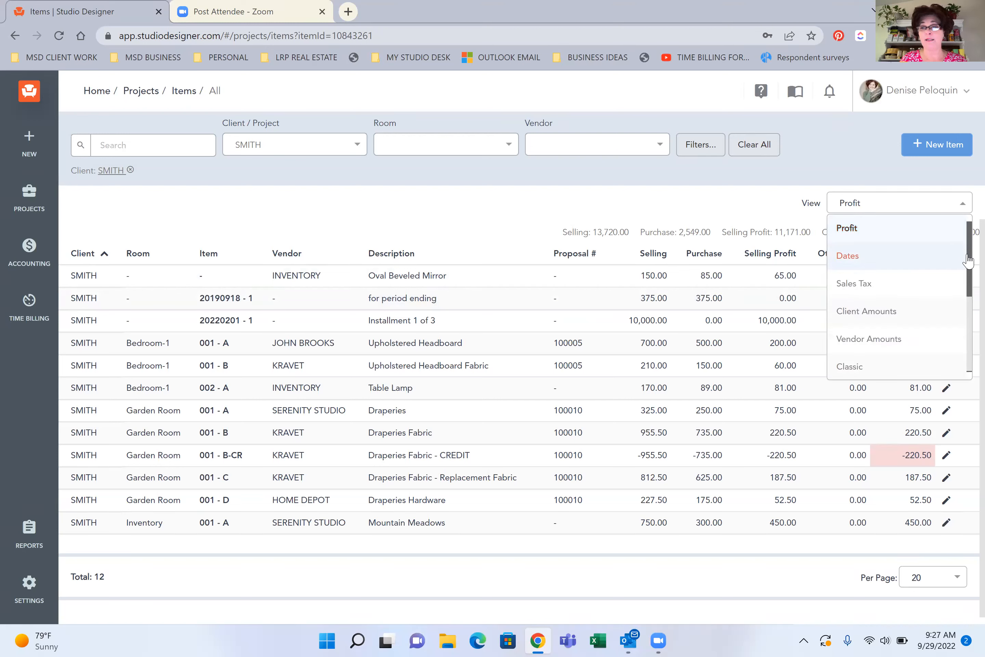
scroll(969, 265, down, 3)
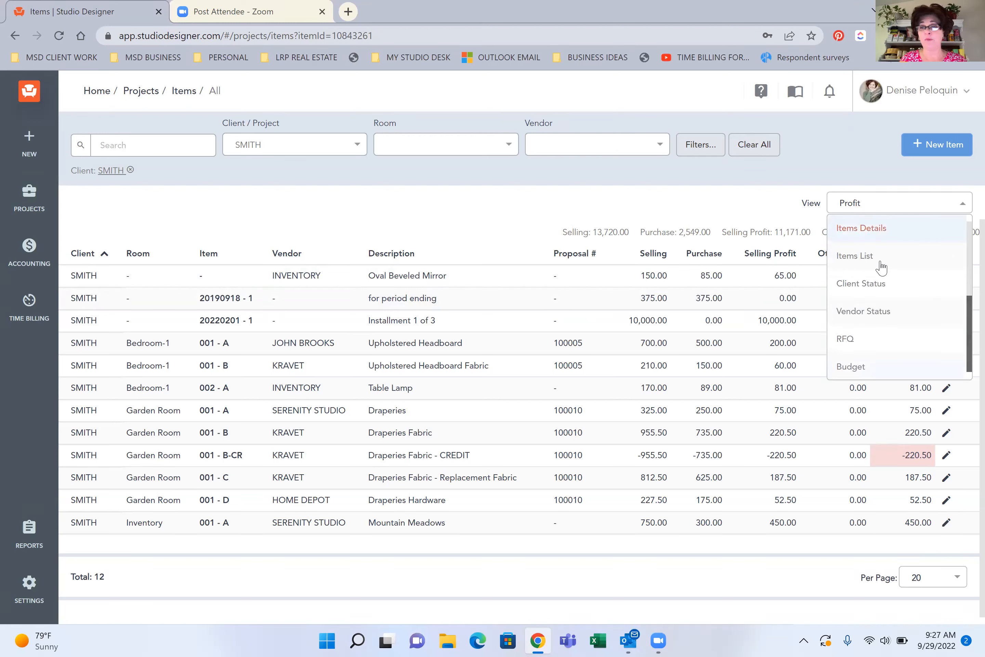
click(865, 231)
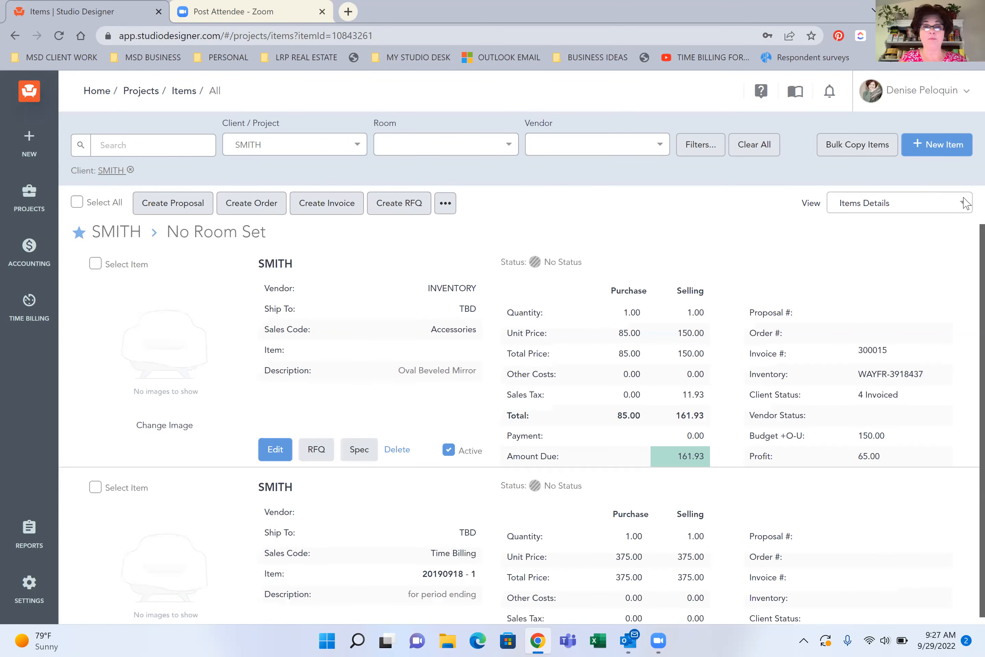
scroll(963, 206, down, 3)
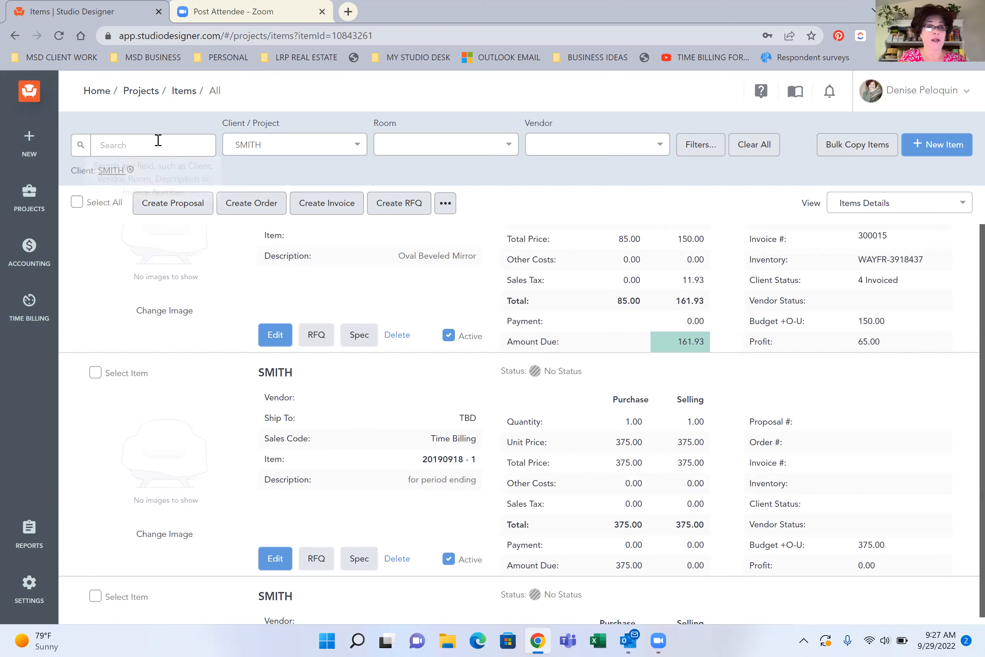
Search the client's items for "fabr" and look through the matching entries in Bedroom-1 and Garden Room
click(158, 141)
text(fa)
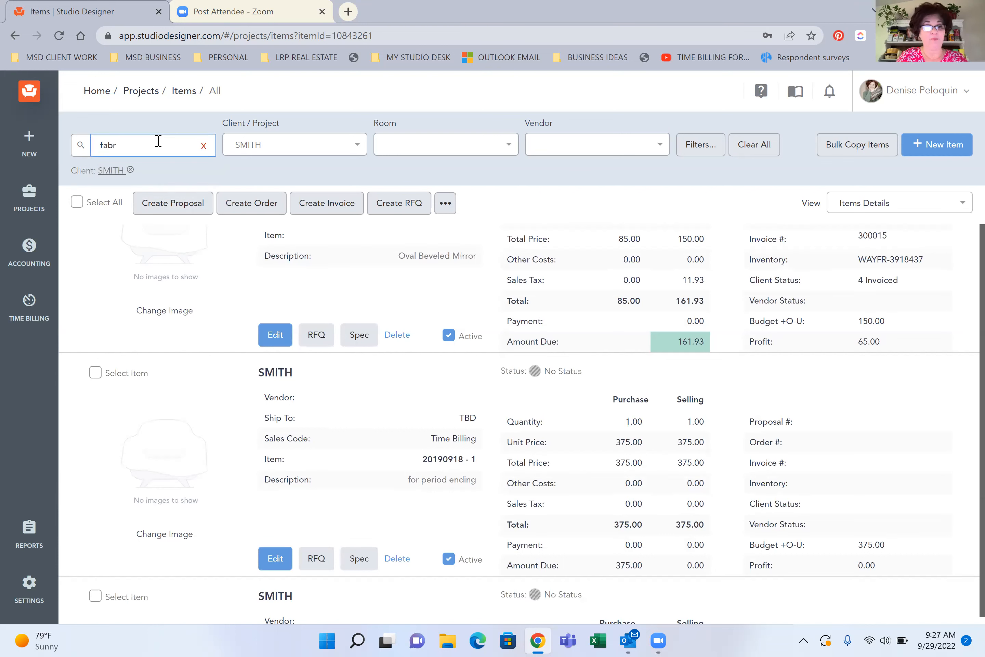
text(br)
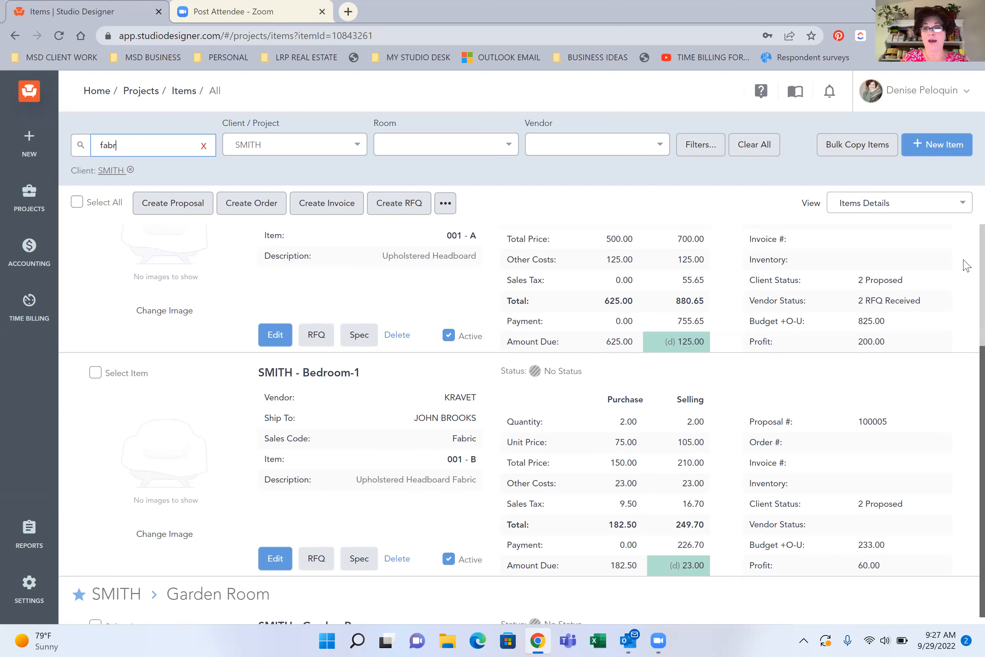
scroll(966, 279, down, 2)
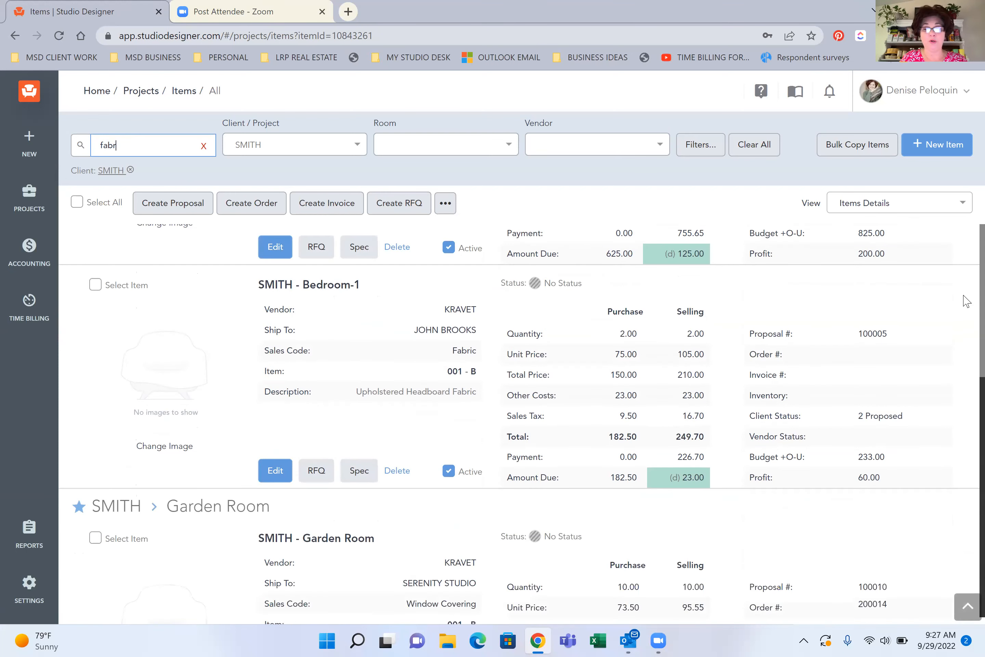
scroll(967, 305, down, 2)
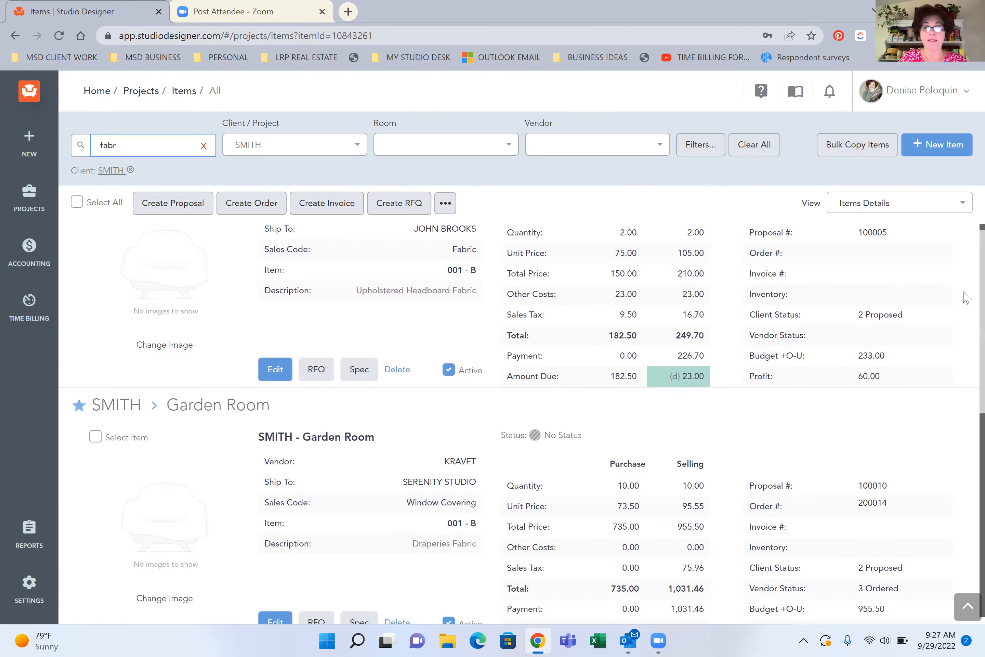
Create a vendor order for the Bedroom-1 Upholstered Headboard Fabric item and return to the item list
scroll(966, 305, down, 2)
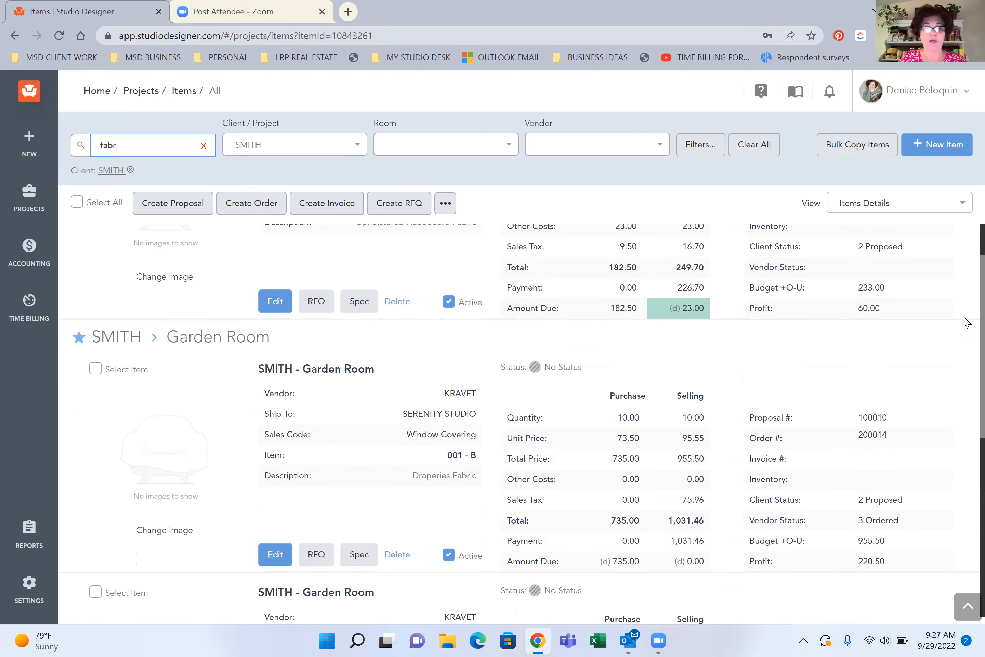
scroll(967, 322, down, 4)
scroll(967, 305, up, 5)
scroll(967, 297, up, 3)
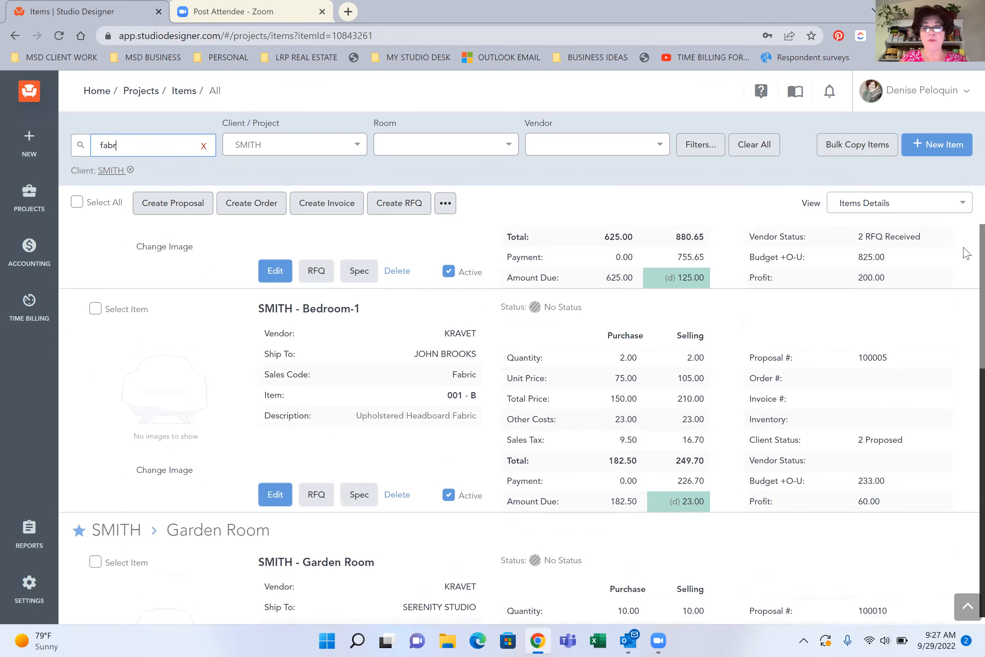
scroll(966, 253, up, 4)
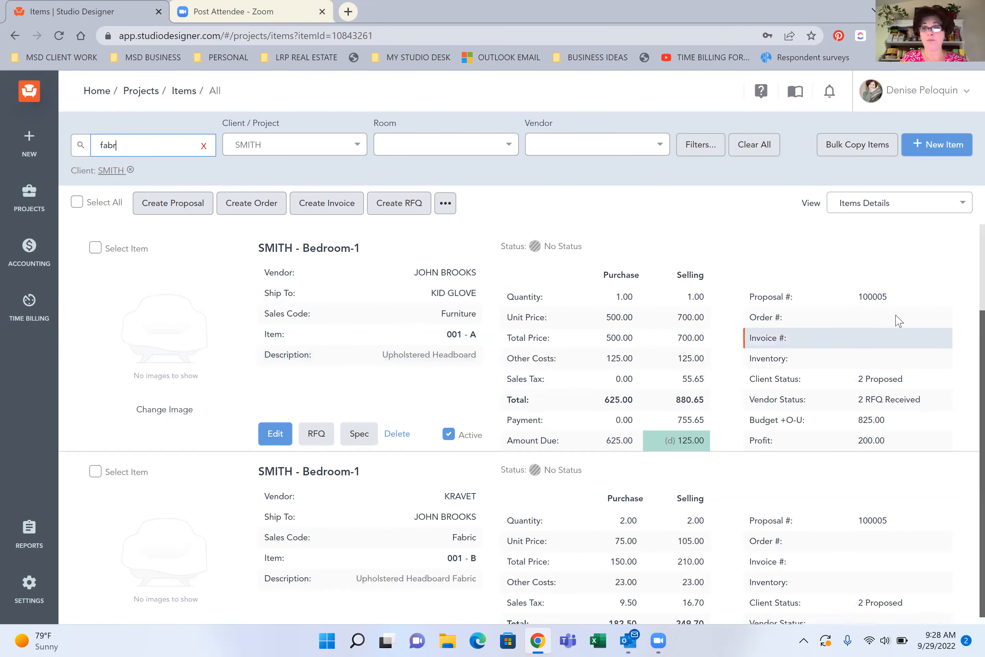
scroll(965, 297, down, 5)
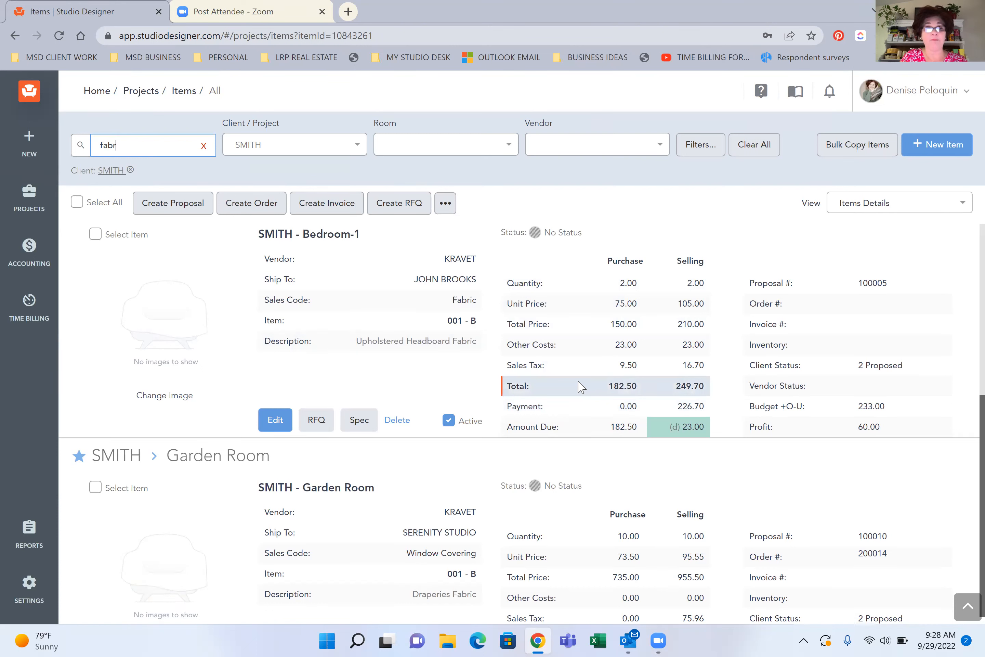
click(268, 422)
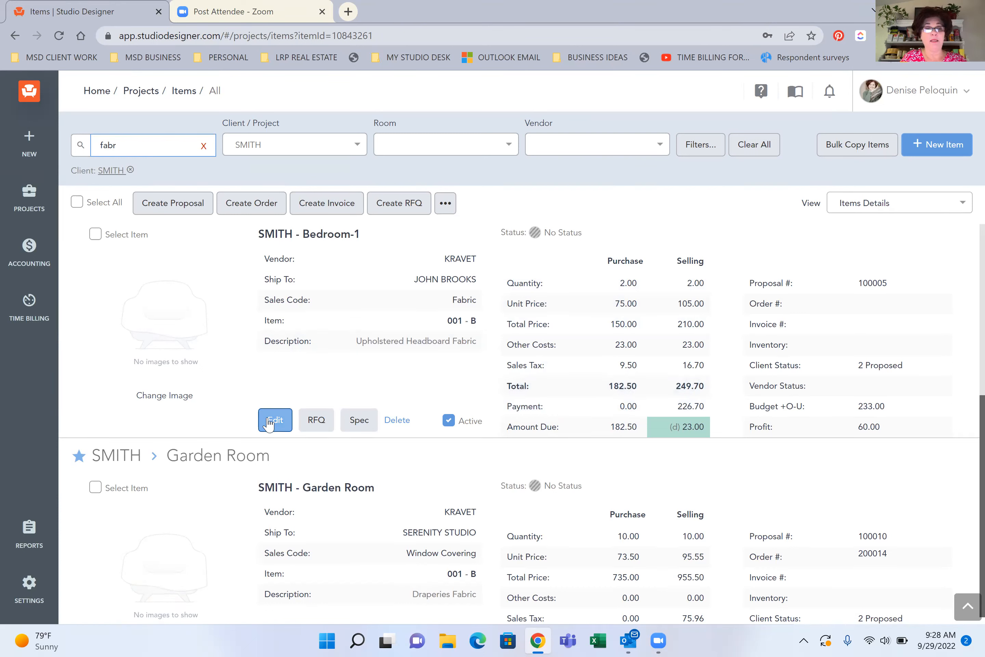
click(95, 234)
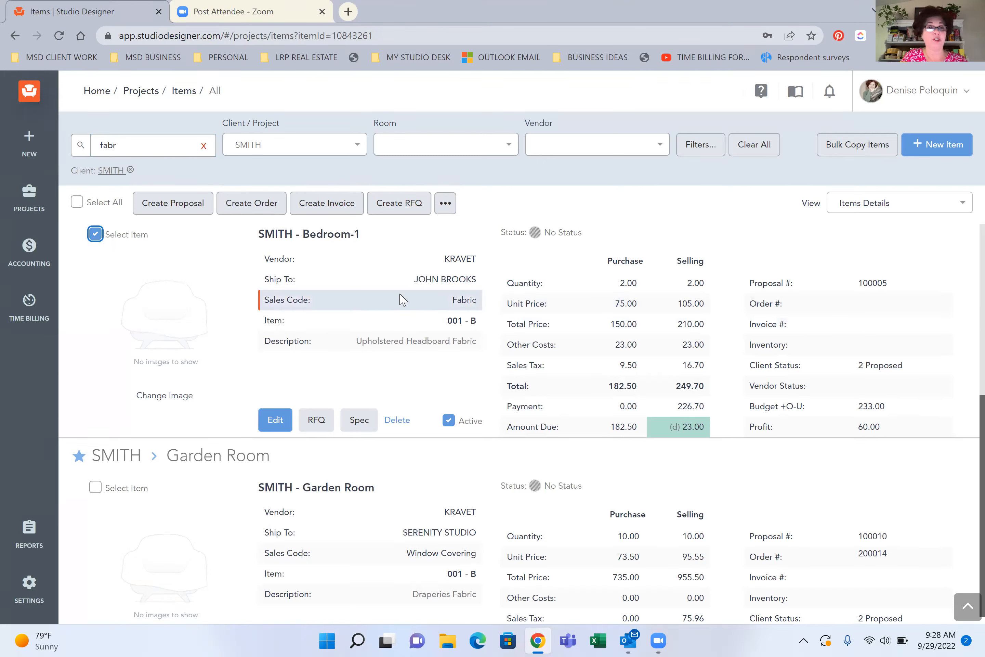
click(256, 205)
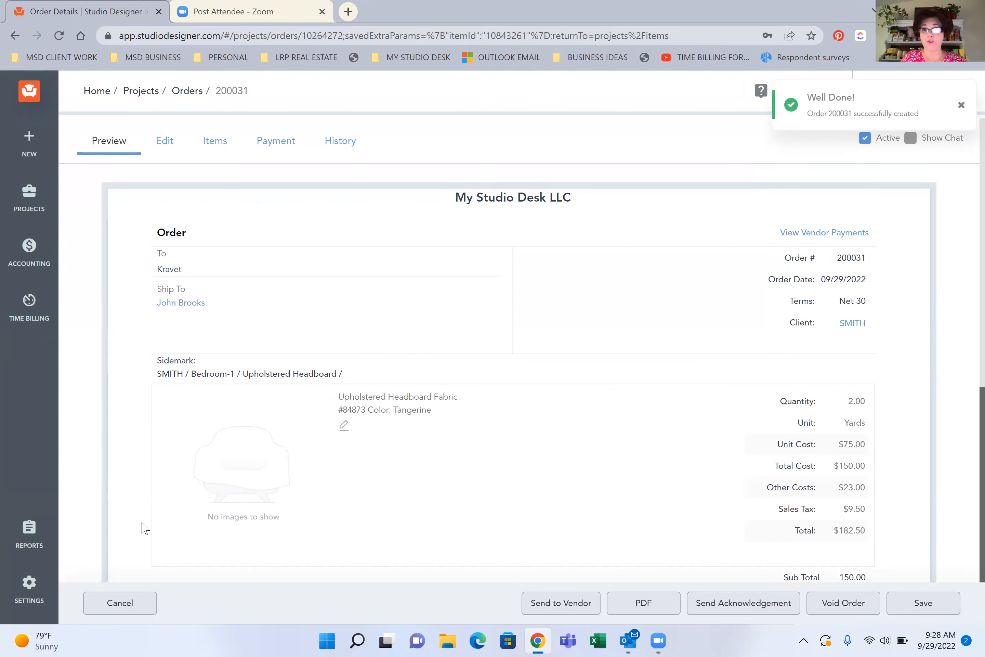
click(119, 605)
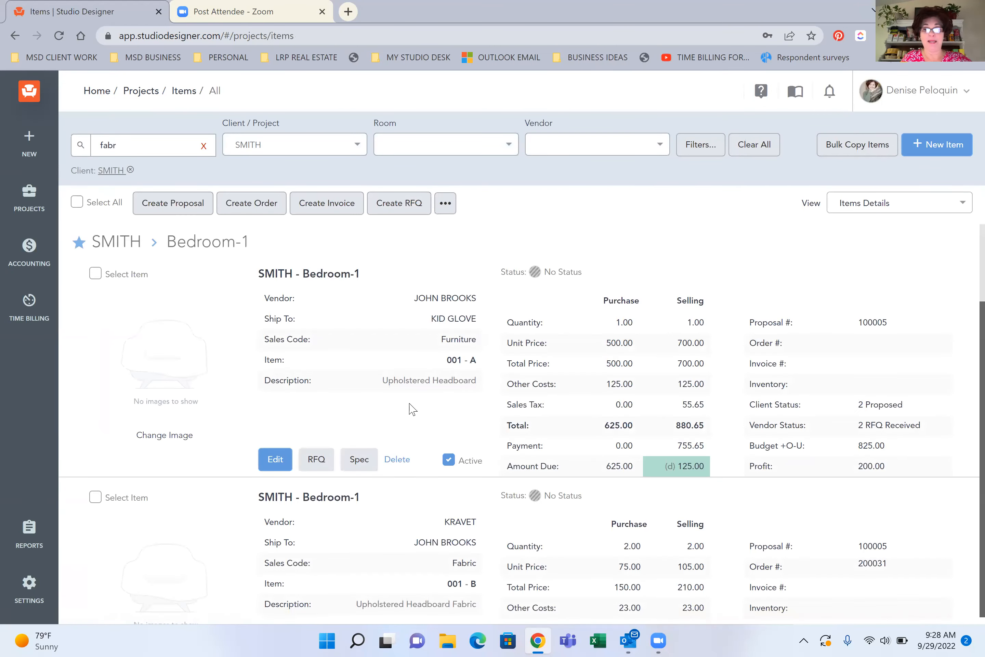
Open the Bedroom-1 Upholstered Headboard Fabric item for editing and clone it
scroll(409, 408, down, 3)
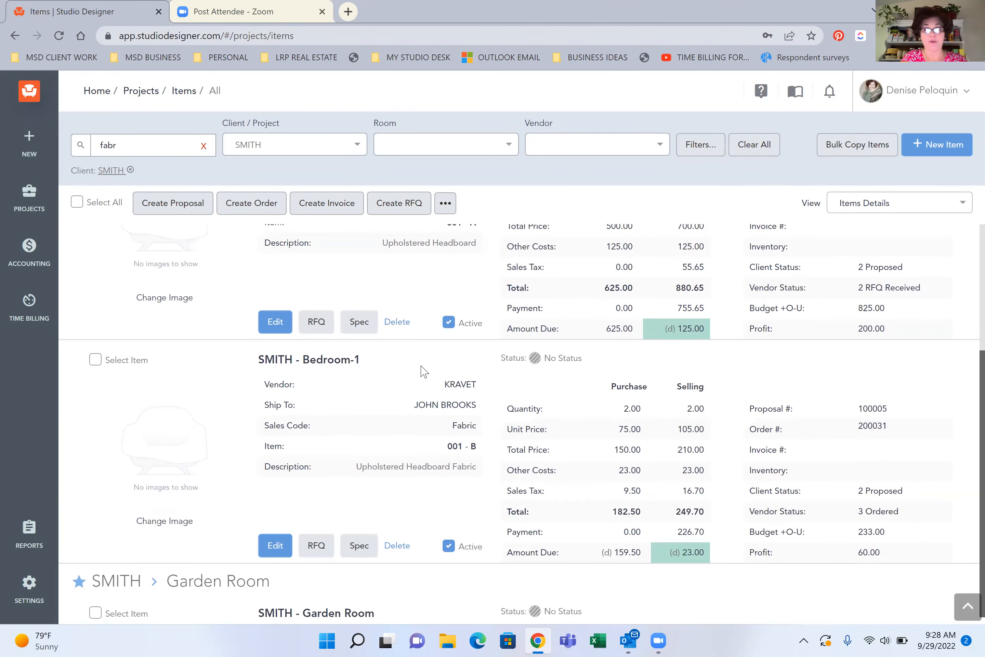
scroll(506, 474, down, 2)
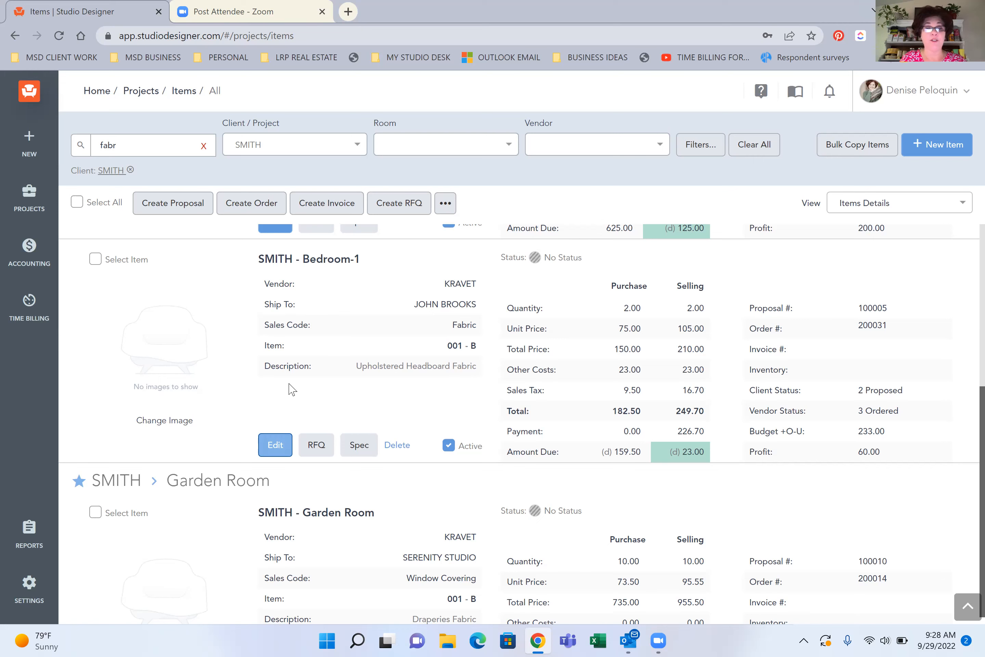
click(275, 445)
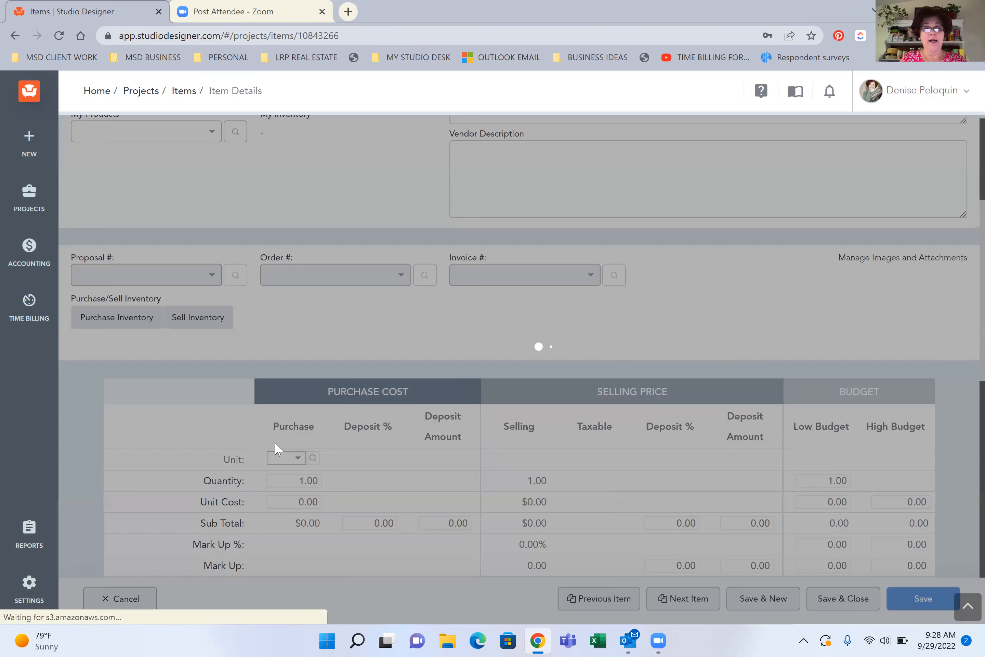
scroll(333, 394, down, 2)
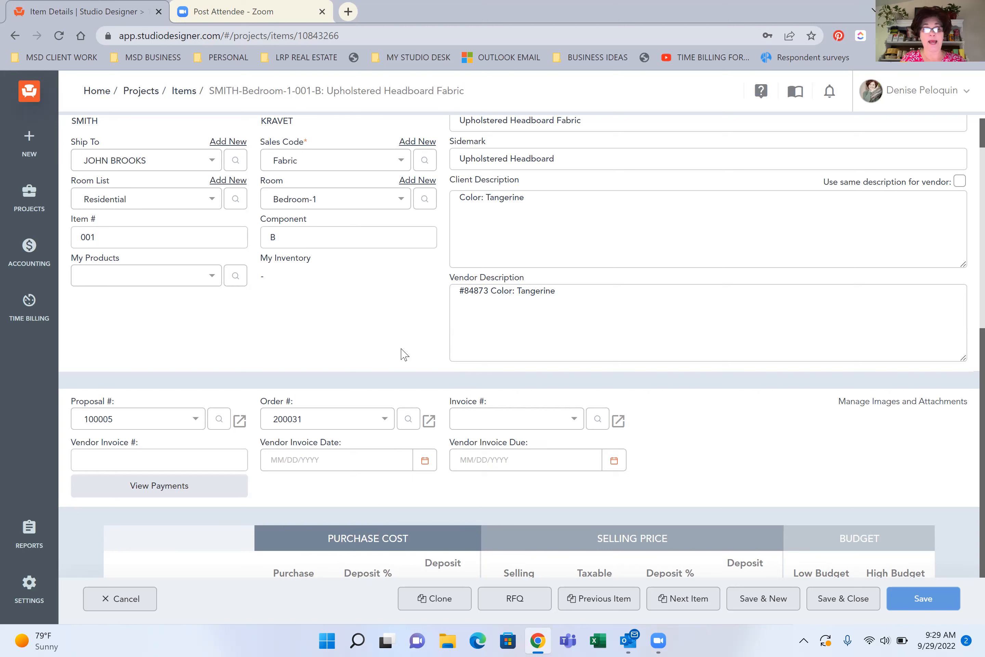
click(424, 599)
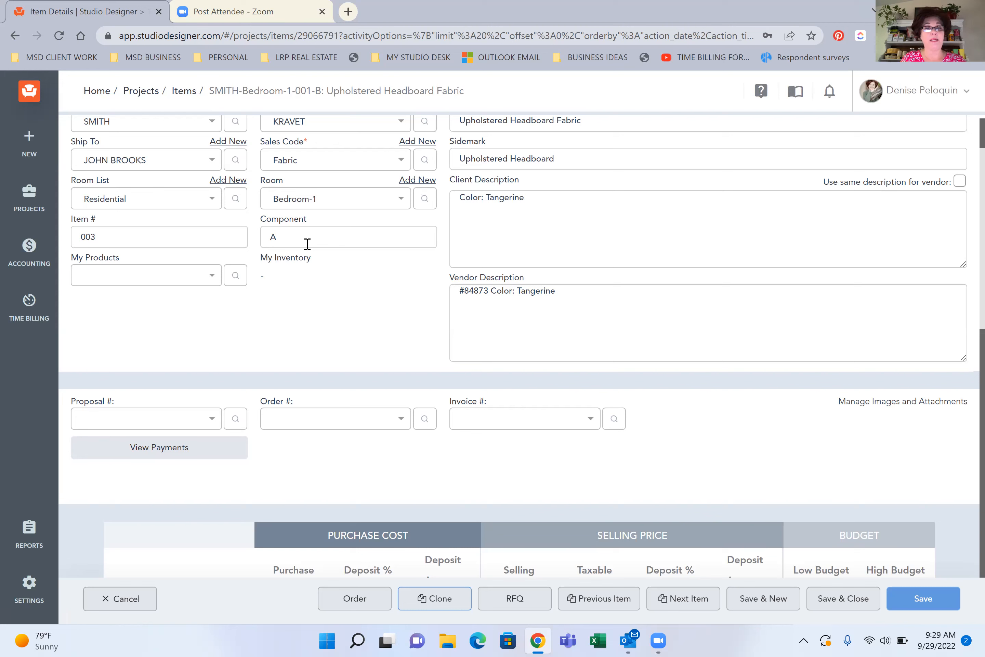
Set the cloned item's number to 001 and its component to B-CR
click(144, 233)
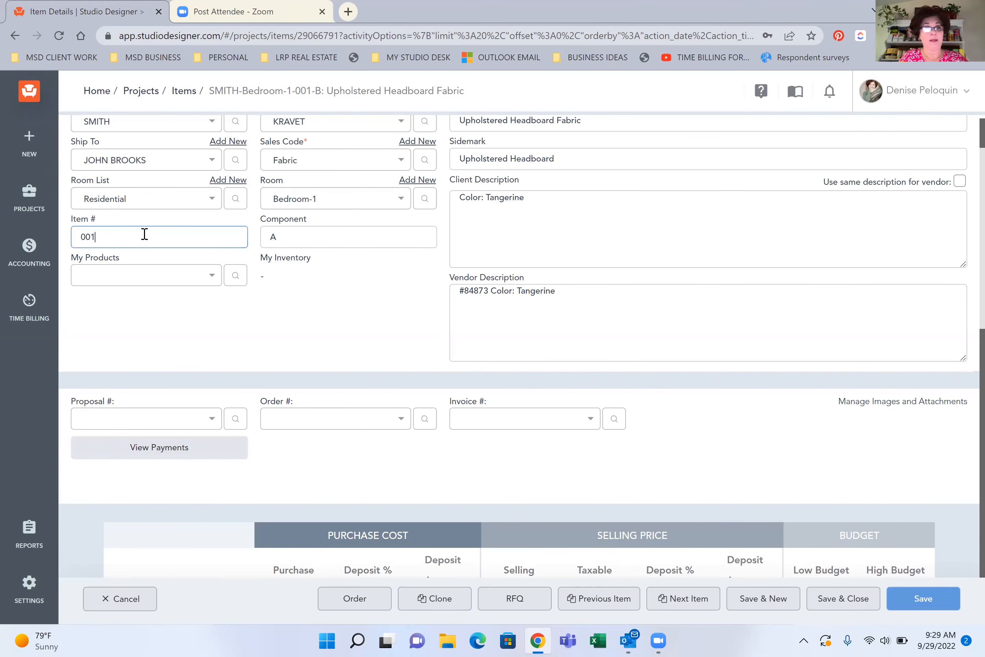
click(317, 230)
key(BackSpace)
text(bb)
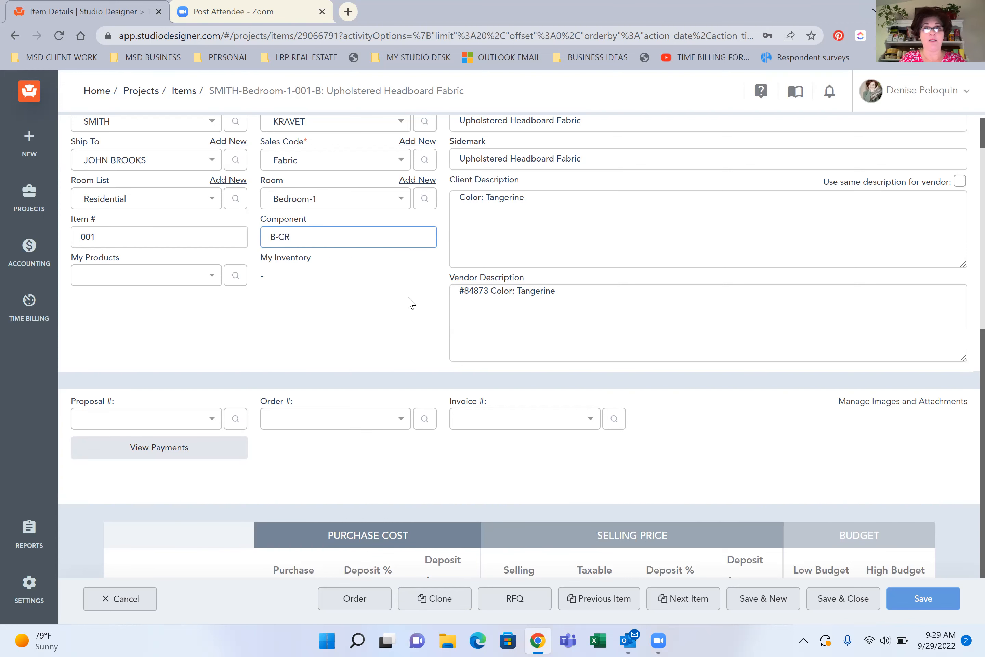
Append "- CREDIT REFUND" to the cloned item's description
scroll(410, 303, up, 2)
click(614, 203)
text(- CREDIT REFUND)
Make the cloned item's purchase quantity negative, setting it to -2.00 yards
scroll(613, 203, down, 6)
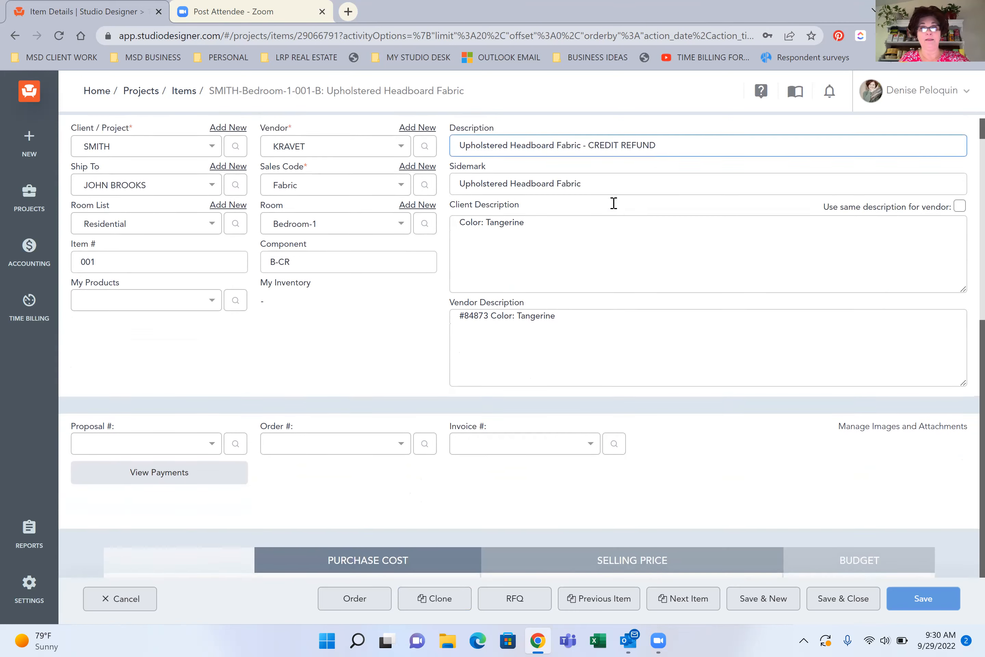
scroll(613, 203, down, 5)
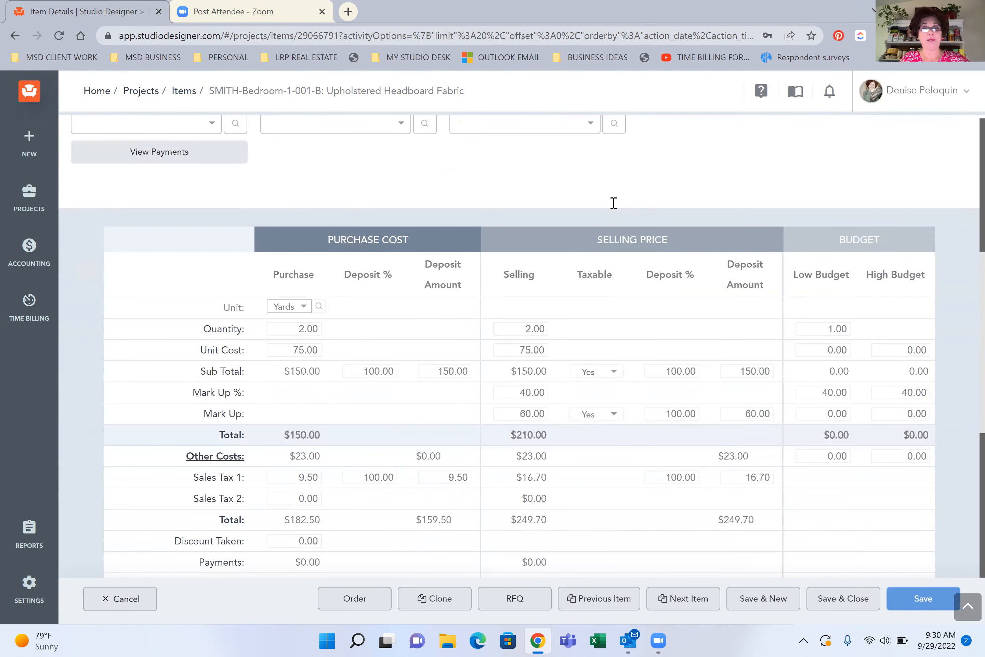
click(279, 236)
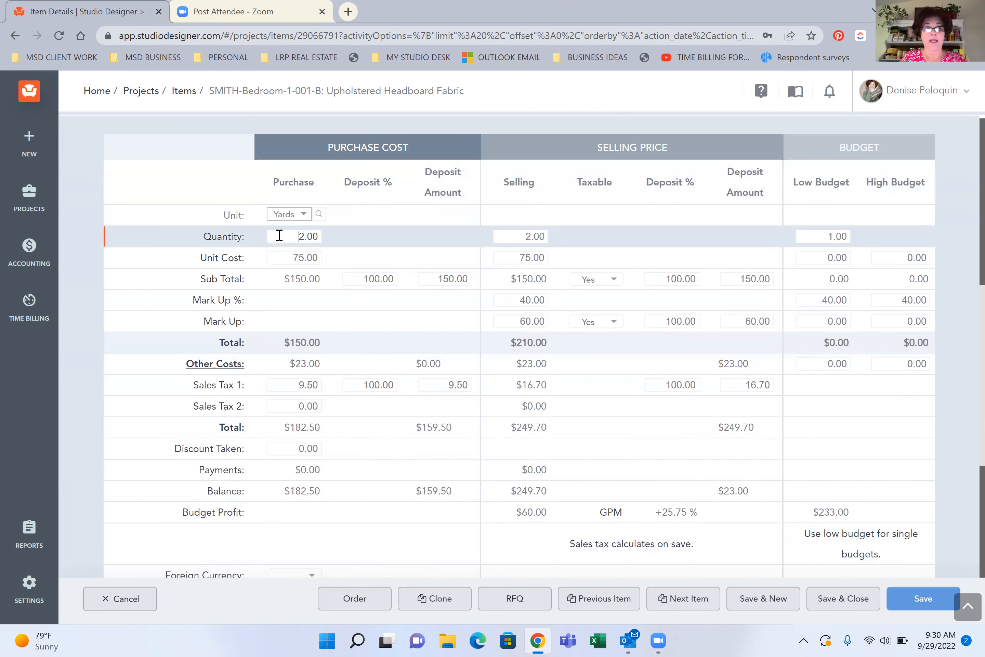
text(-)
key(Tab)
key(Left)
click(399, 242)
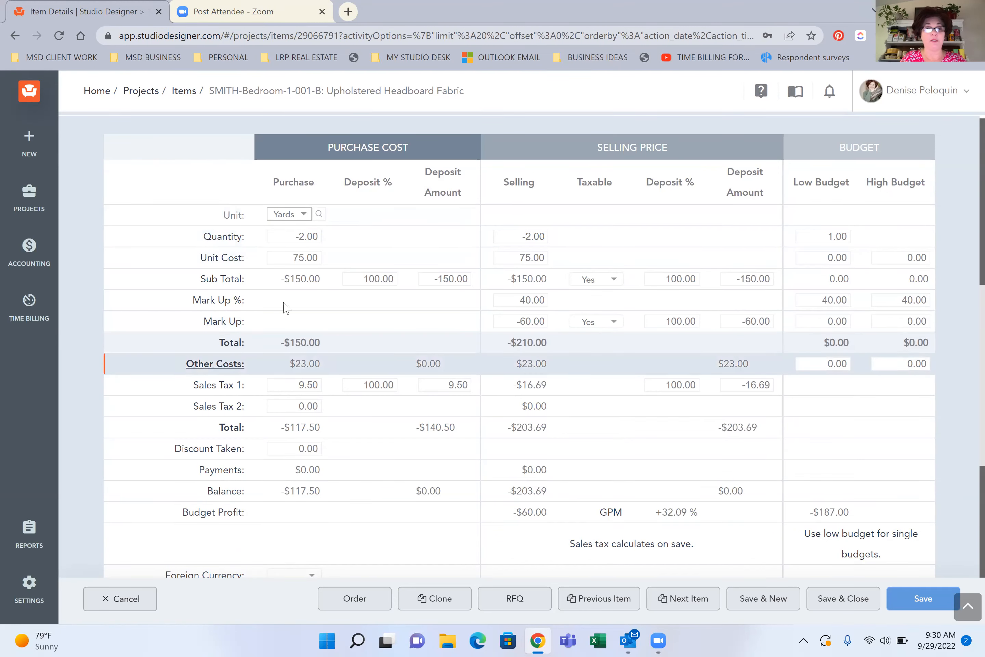
Set the credit item's Freight other cost to -23.00 for both purchase and selling, and save and close the item
click(200, 366)
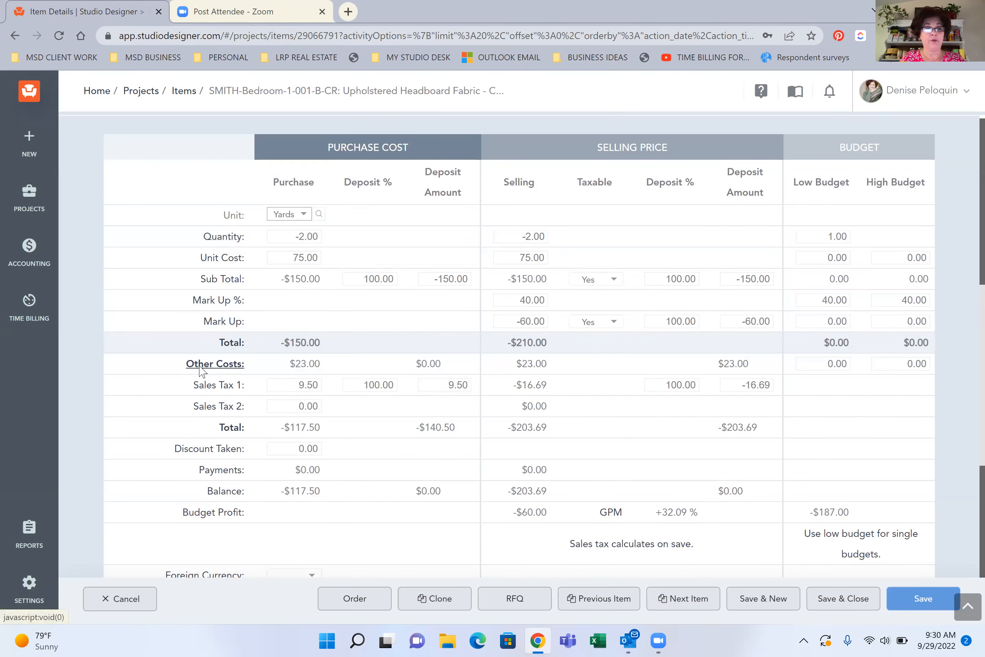
click(154, 281)
text(-23.00)
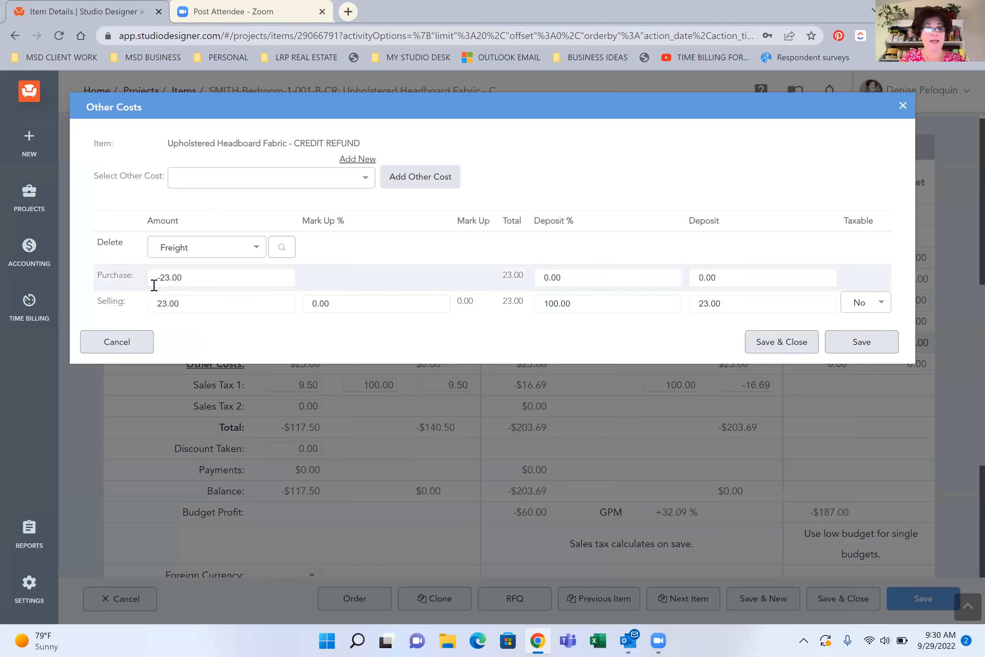
click(154, 303)
text(-)
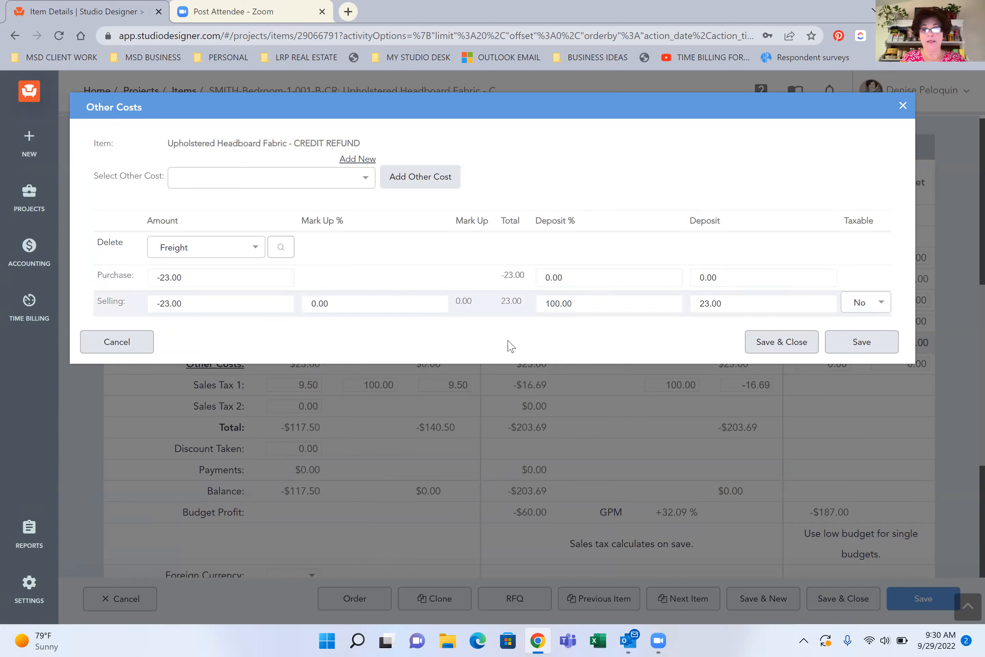
click(760, 341)
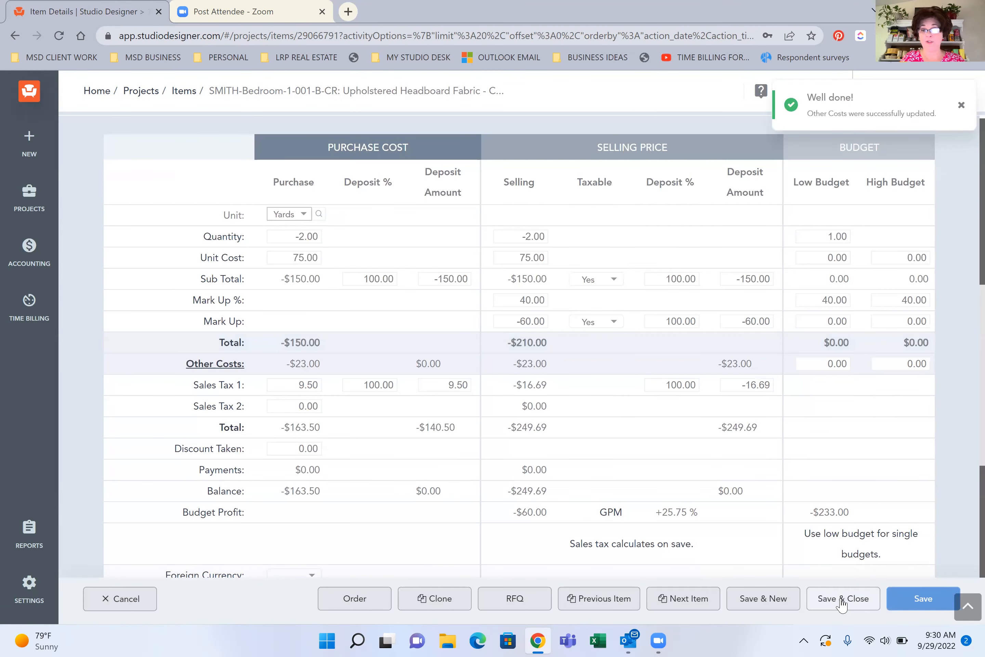
click(842, 602)
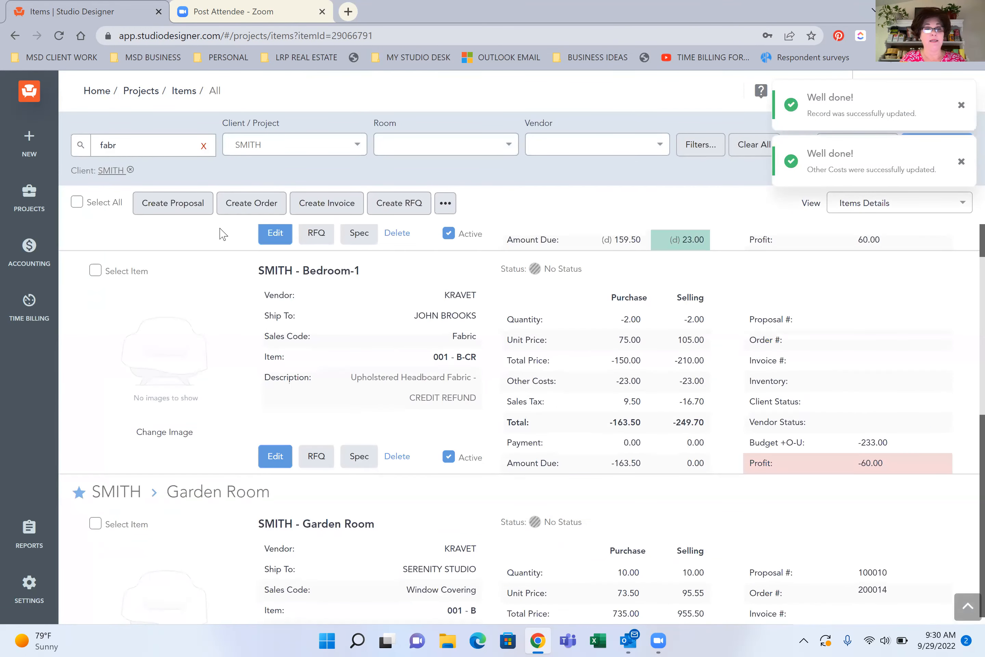
Assign the 001-B-CR credit item to the original headboard fabric's proposal and save and close it
scroll(316, 307, up, 3)
scroll(316, 308, down, 1)
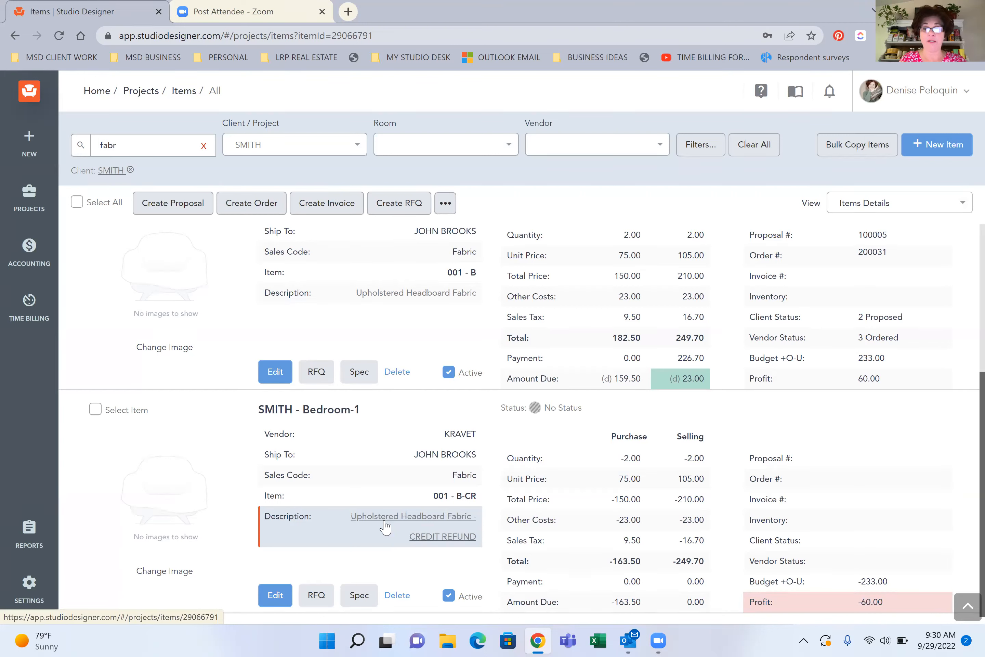
click(280, 596)
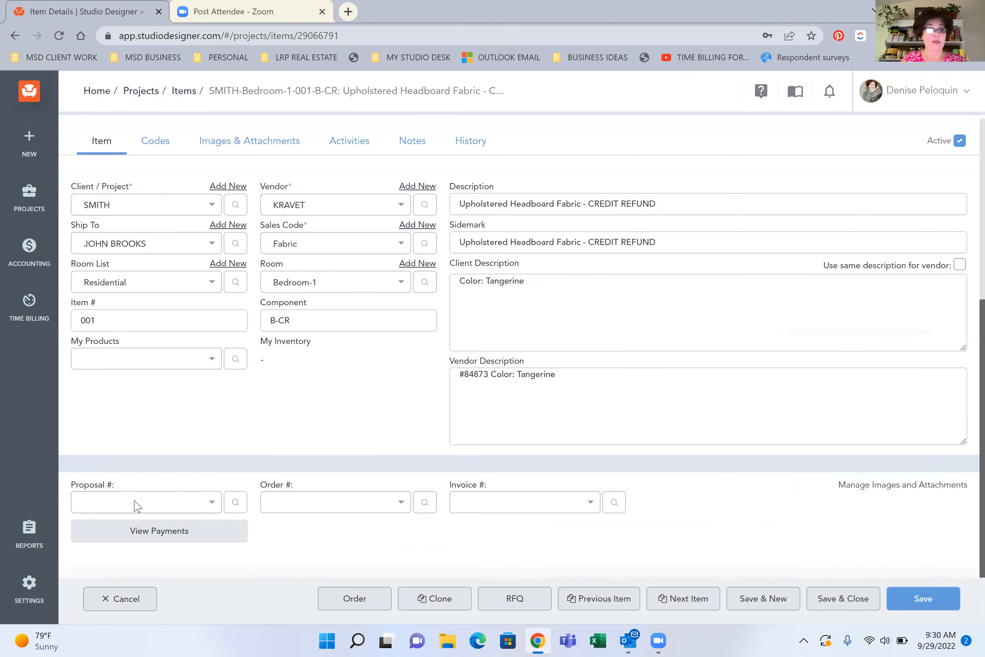
click(136, 506)
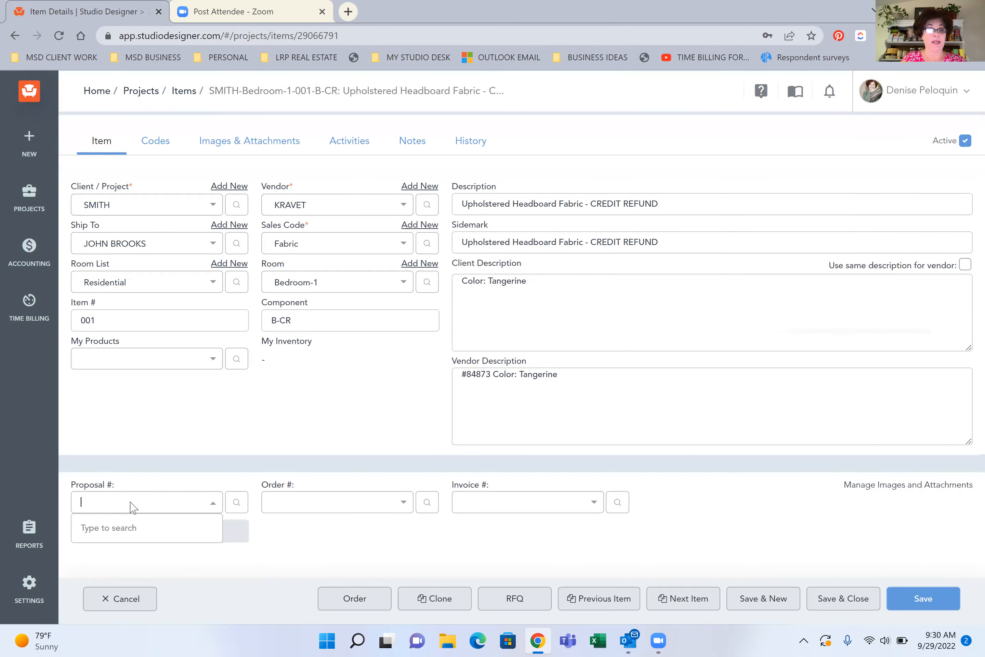
click(94, 557)
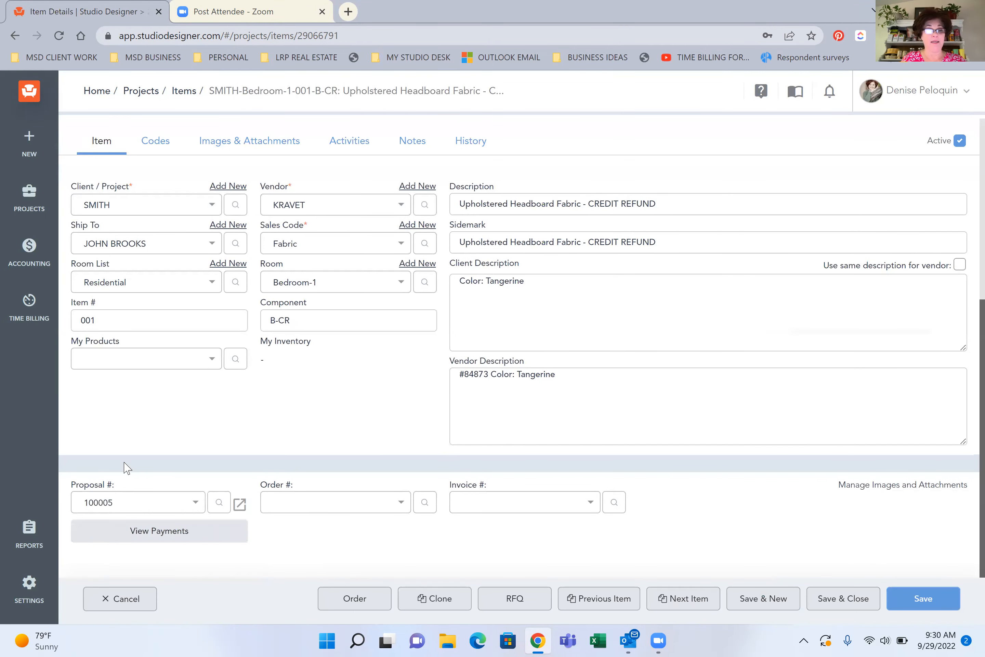
click(845, 606)
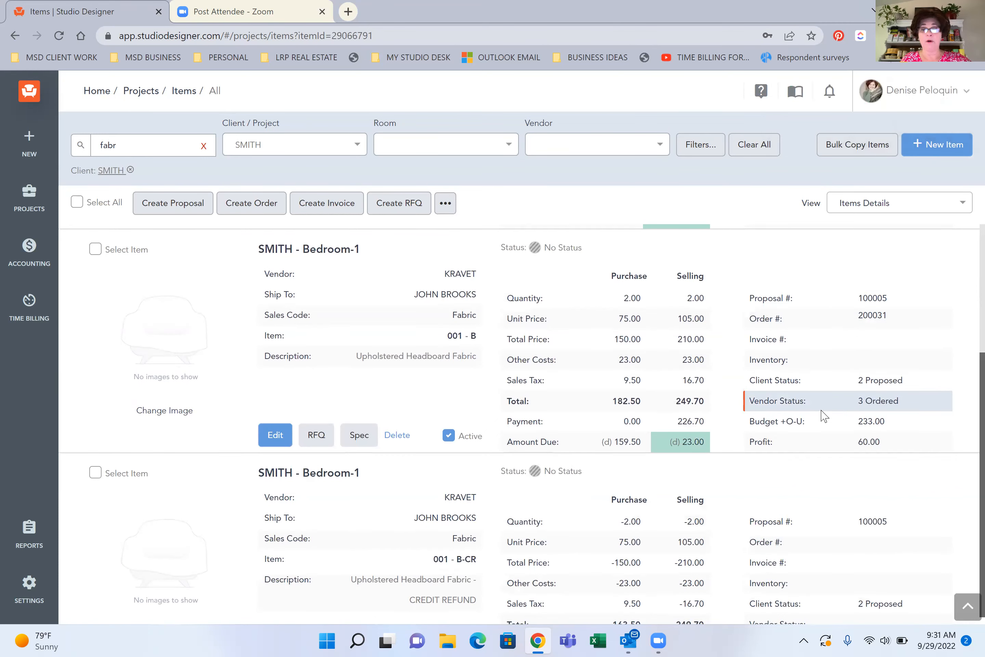
Add the 001-B-CR credit item to the original headboard fabric's order, accept the accounting notice, and save and close it
scroll(284, 589, down, 4)
click(274, 499)
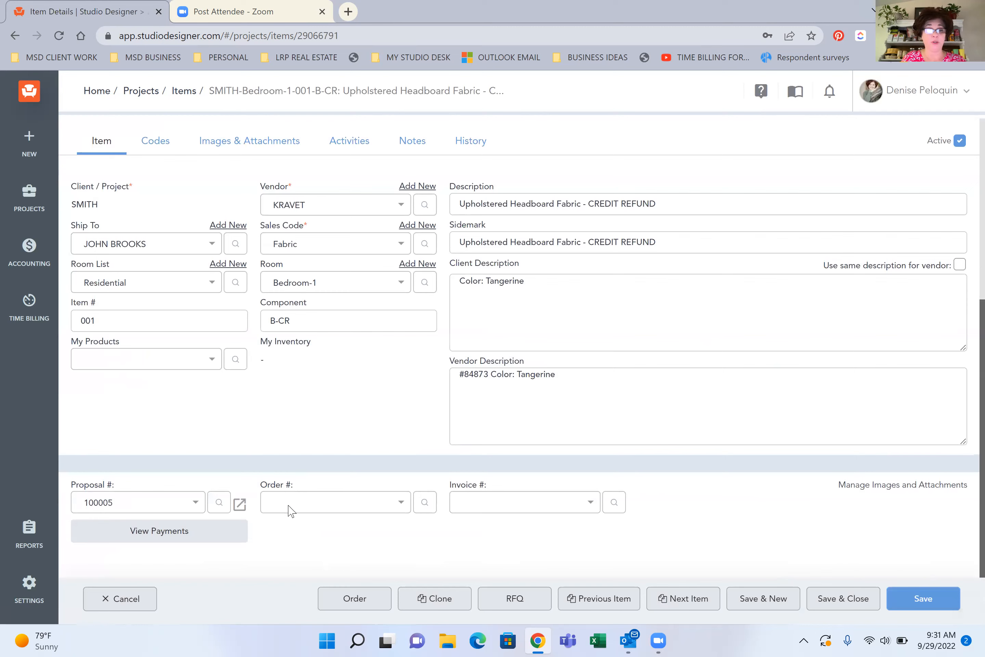
click(291, 508)
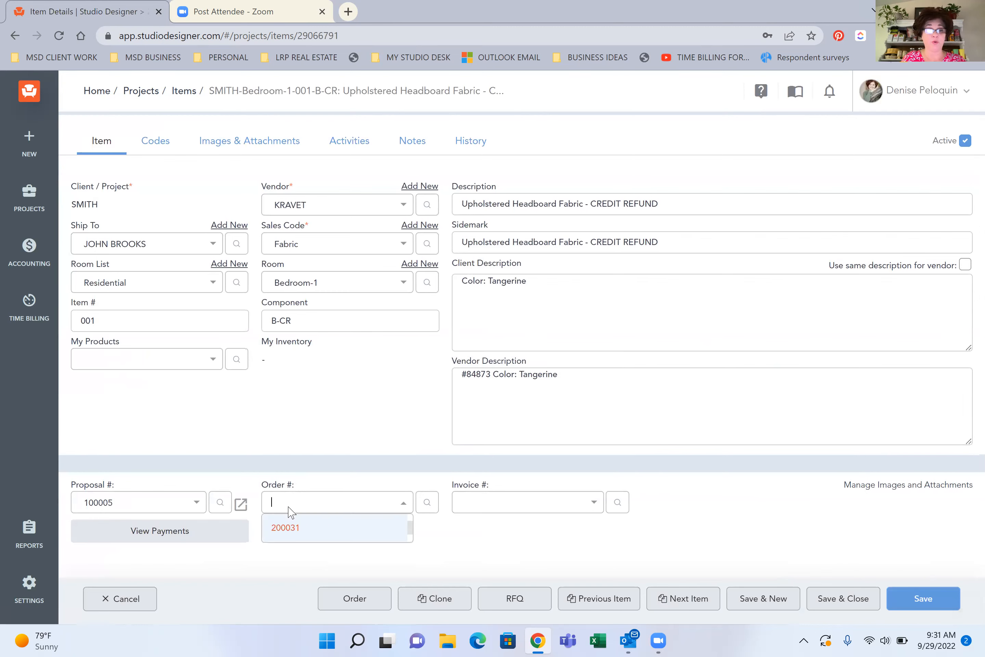
click(287, 527)
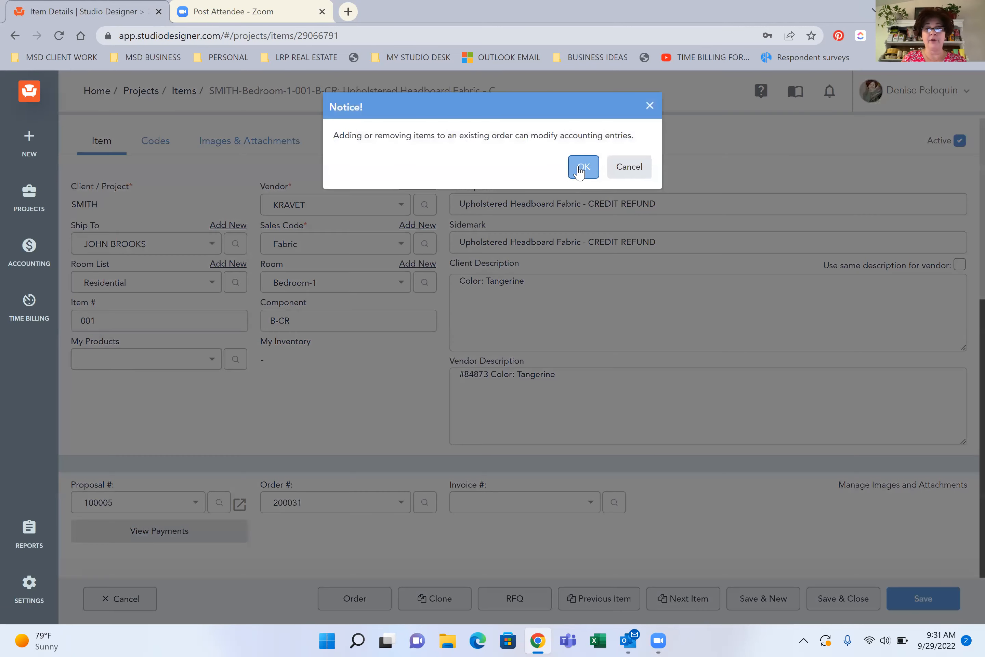
click(580, 169)
click(833, 600)
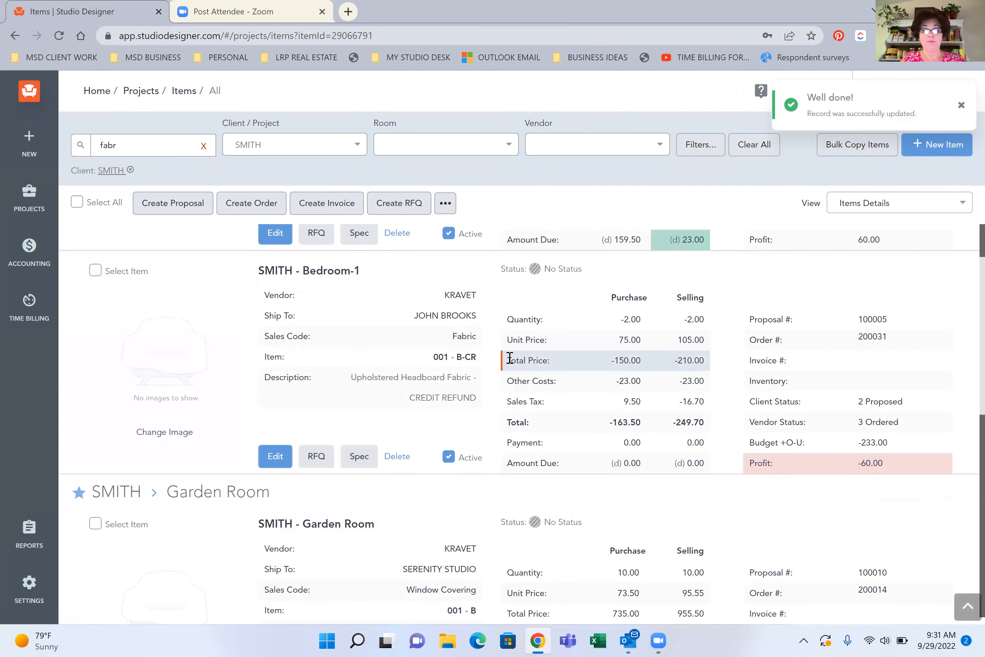
Open the Garden Room Draperies Fabric item 001-B, review its details and purchase costs, and save and close it
scroll(510, 358, down, 3)
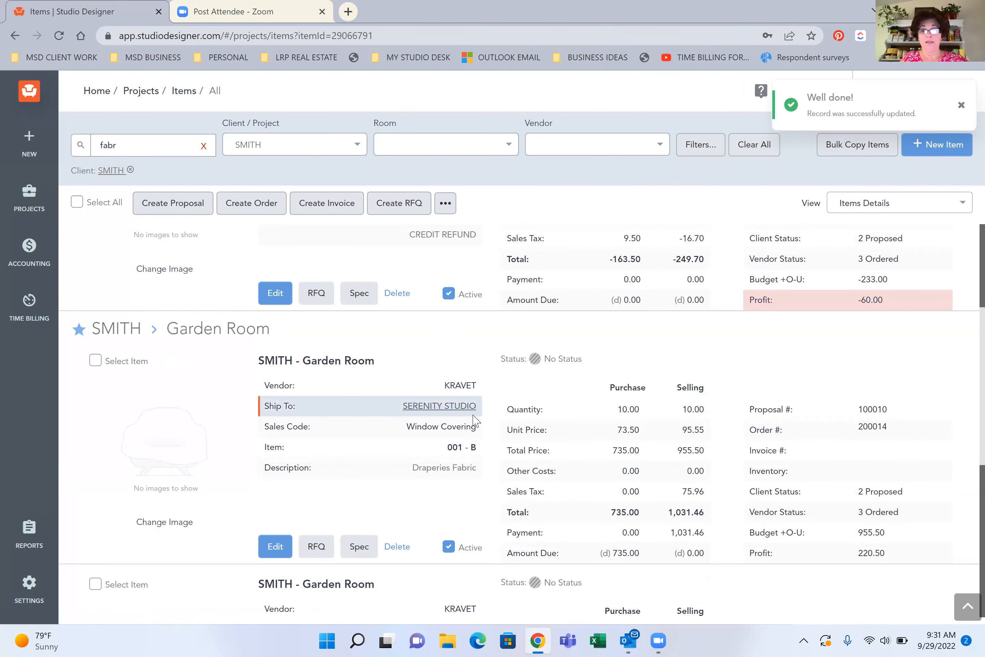
click(276, 547)
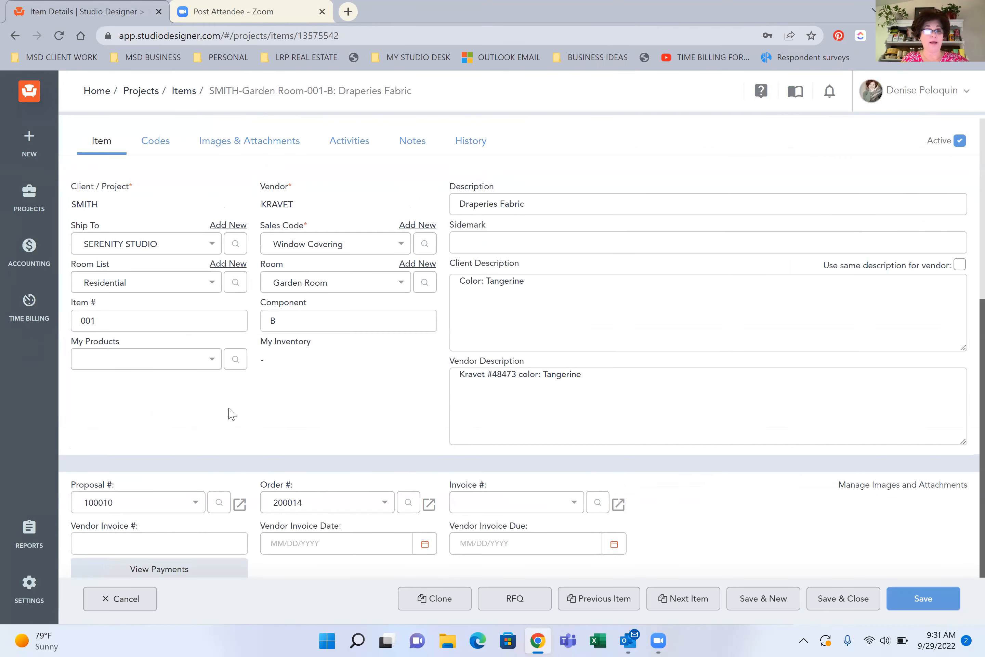
scroll(288, 364, down, 4)
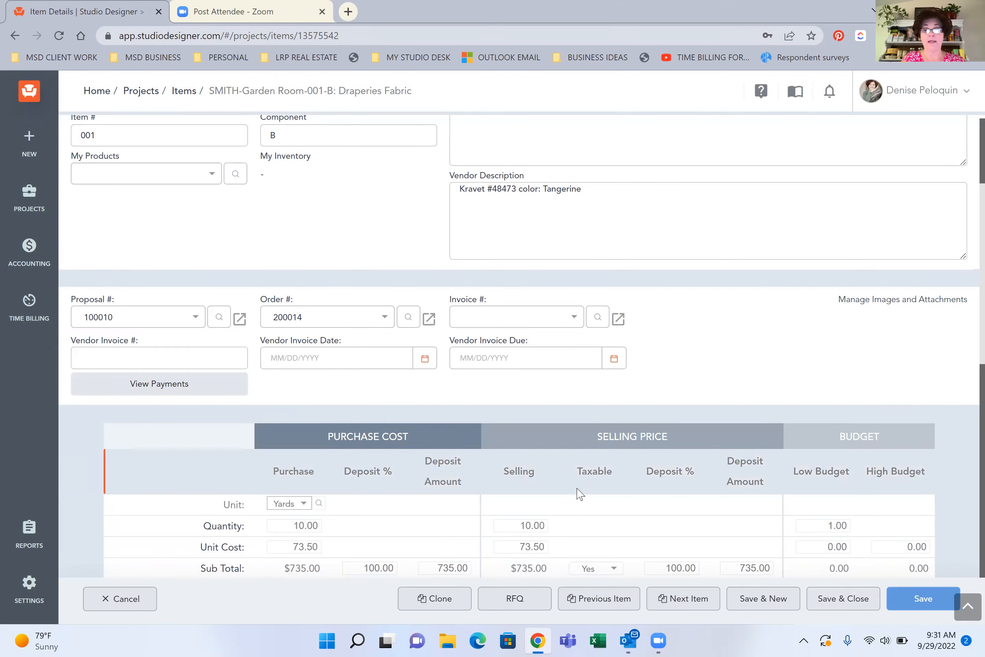
click(842, 599)
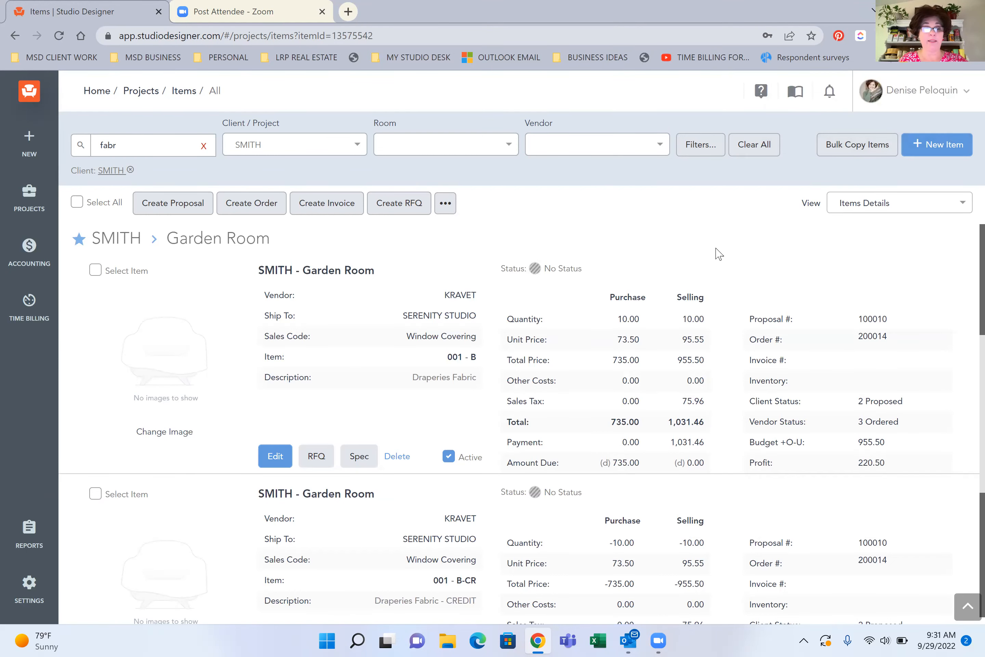
scroll(719, 254, down, 1)
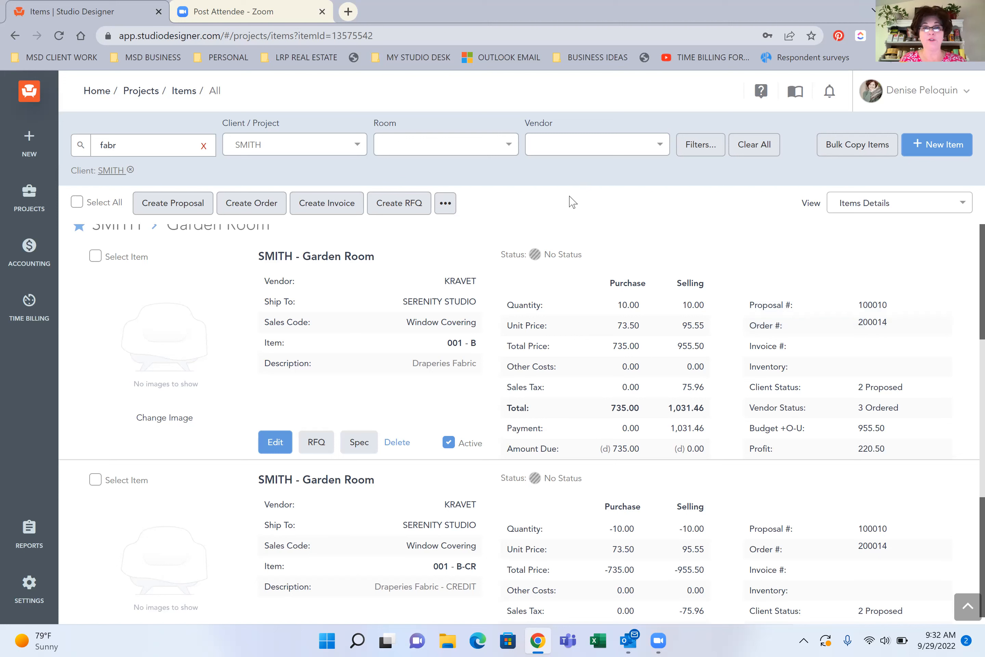
click(872, 206)
click(708, 182)
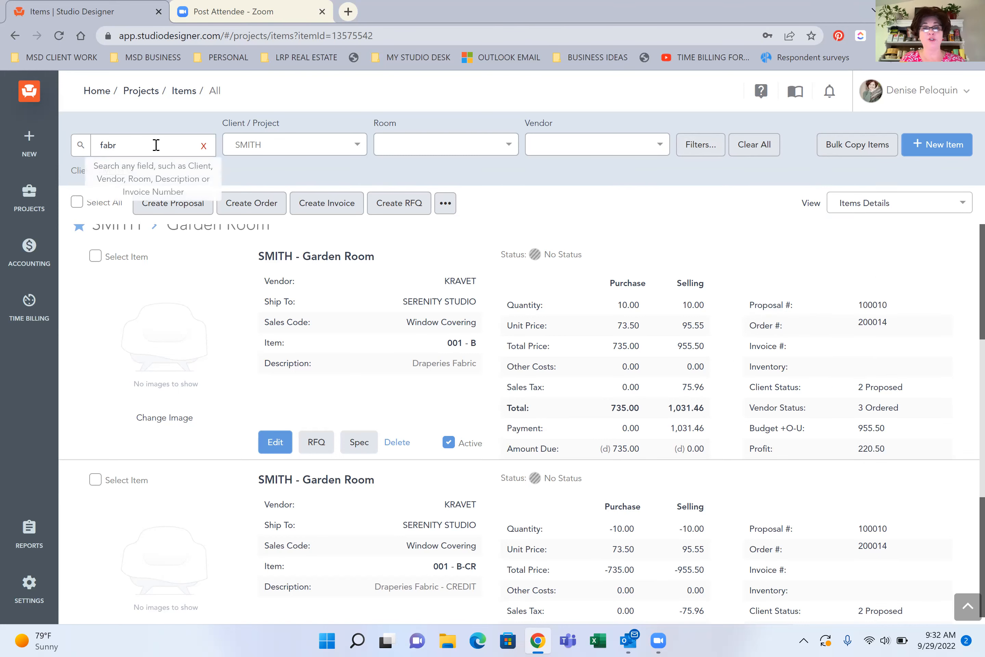
scroll(438, 292, up, 1)
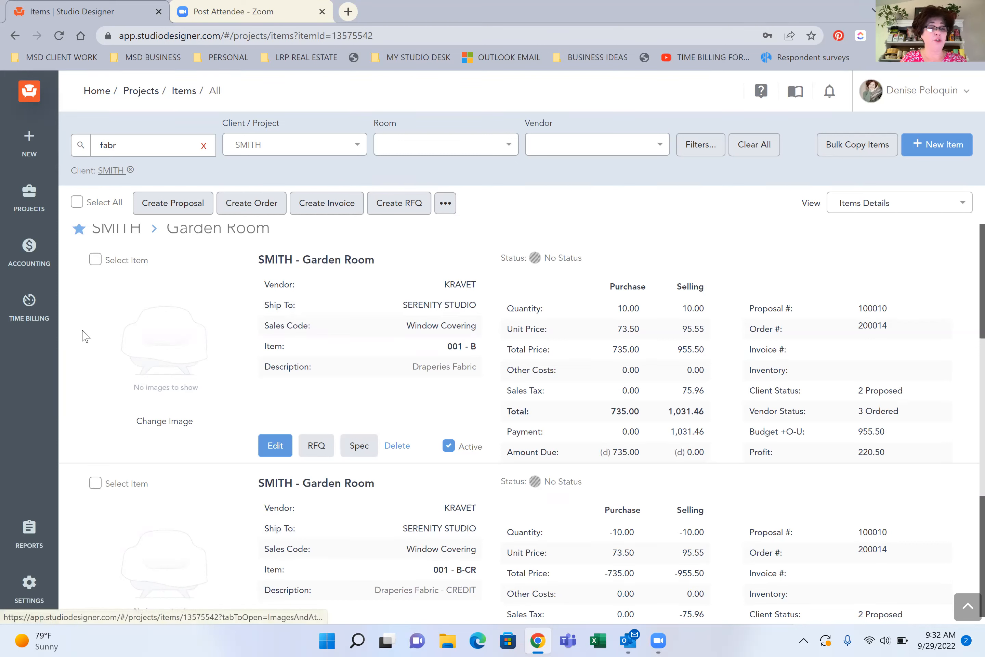
scroll(85, 361, up, 9)
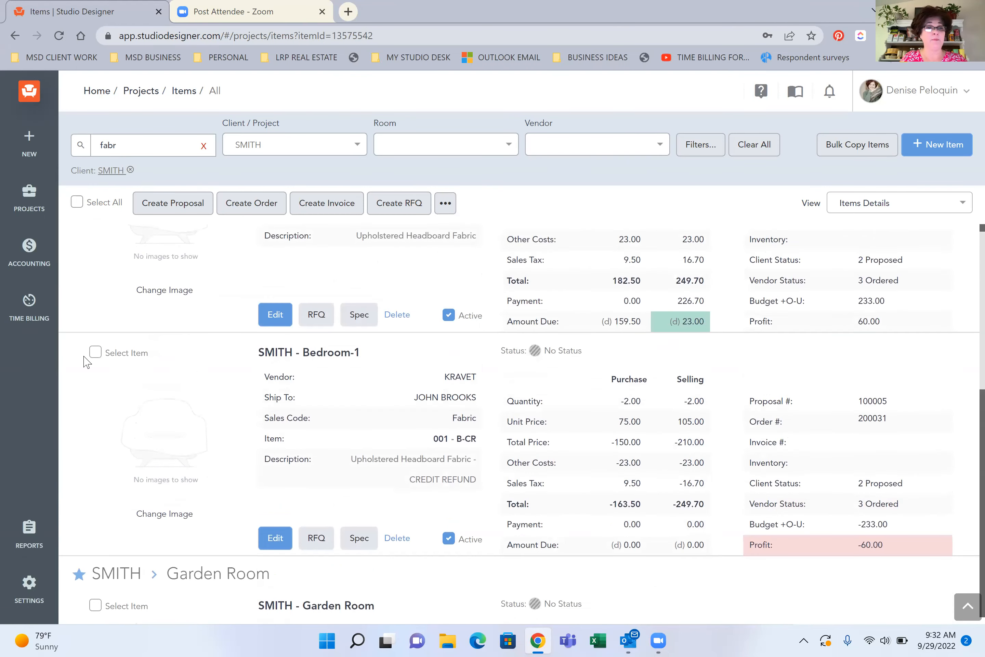
Go to the client list, find the current project's client by address ID, and open the client record
click(29, 203)
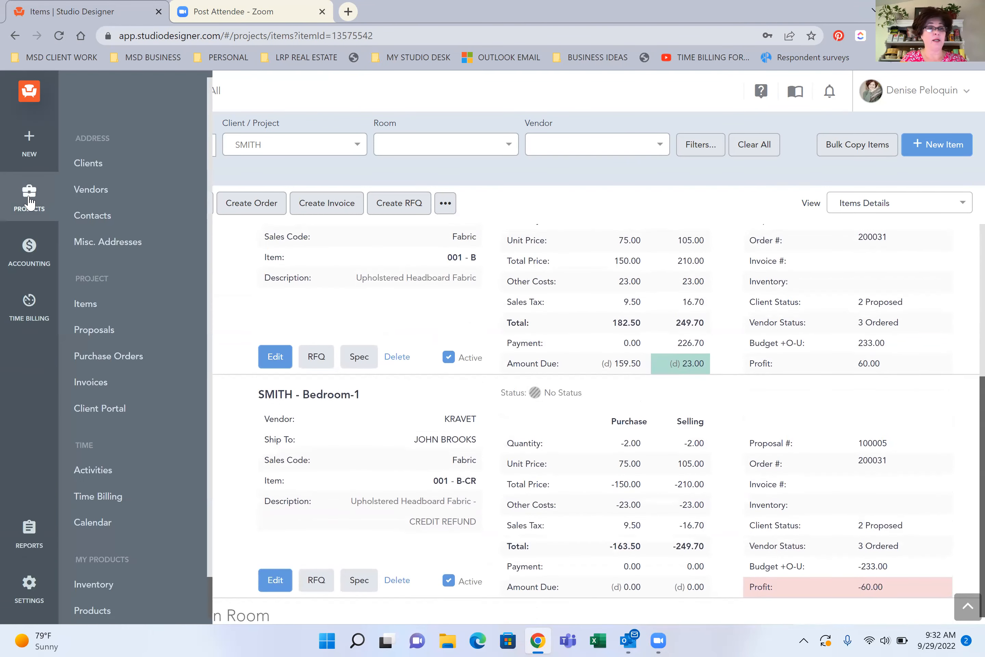
click(98, 173)
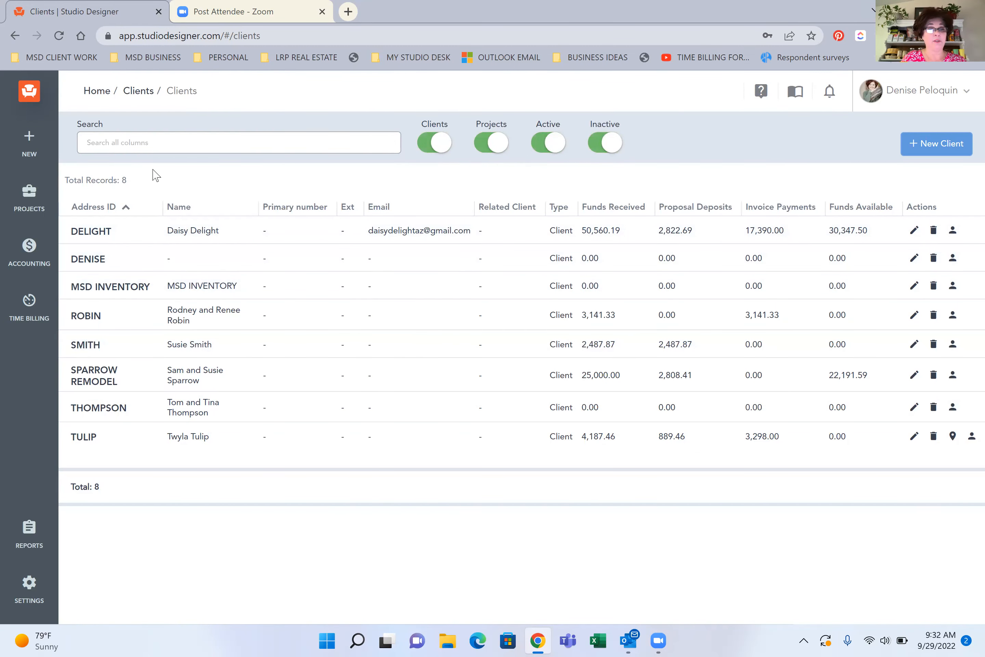
click(170, 149)
text(SMITH)
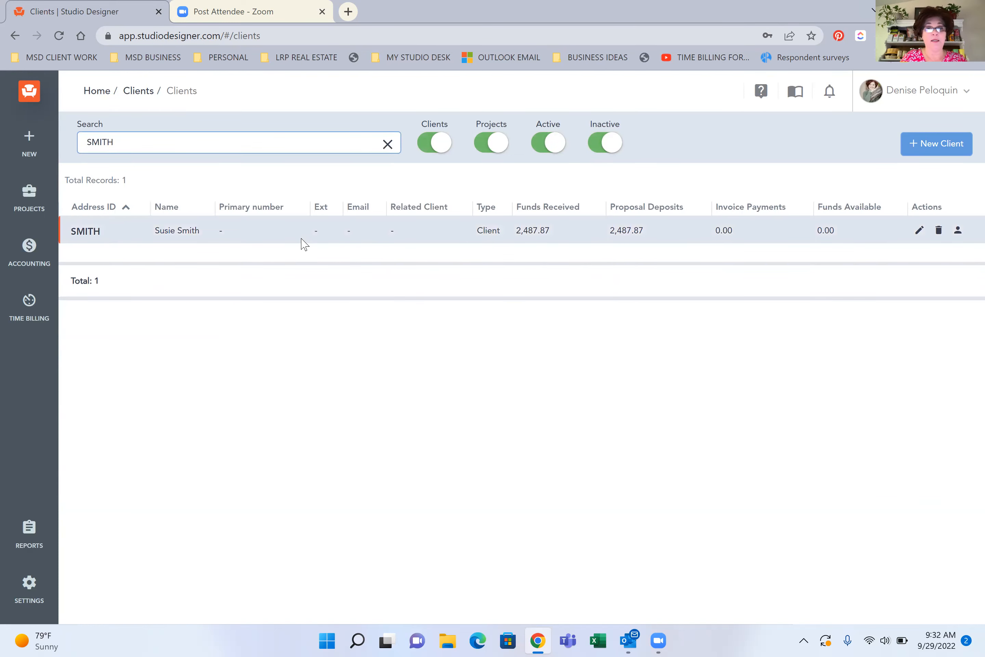
click(87, 232)
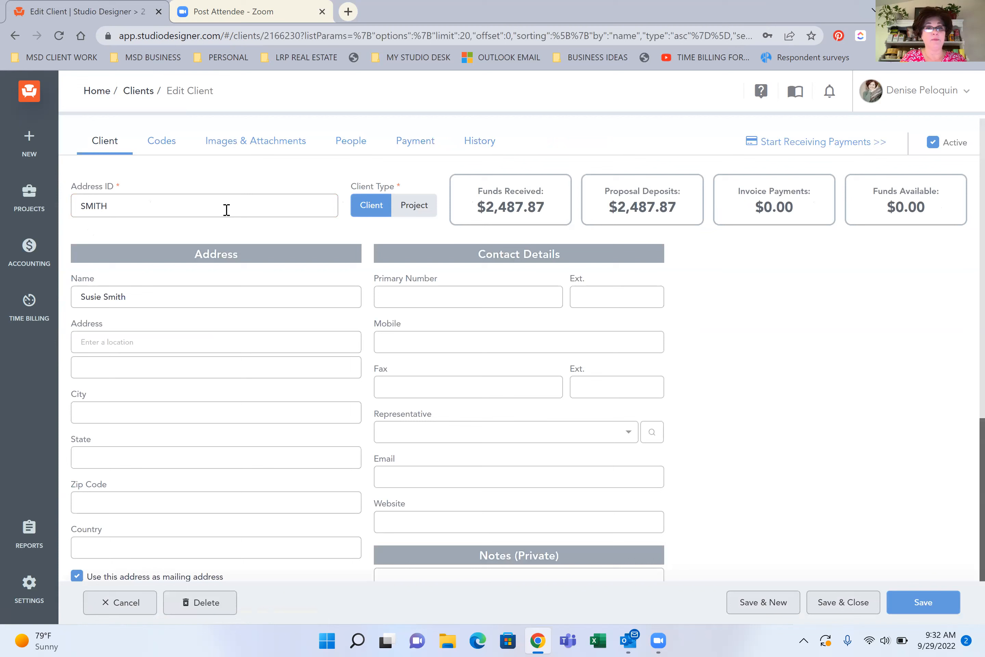
Inspect the Tax Location options in the client's codes and leave the record without saving
click(161, 143)
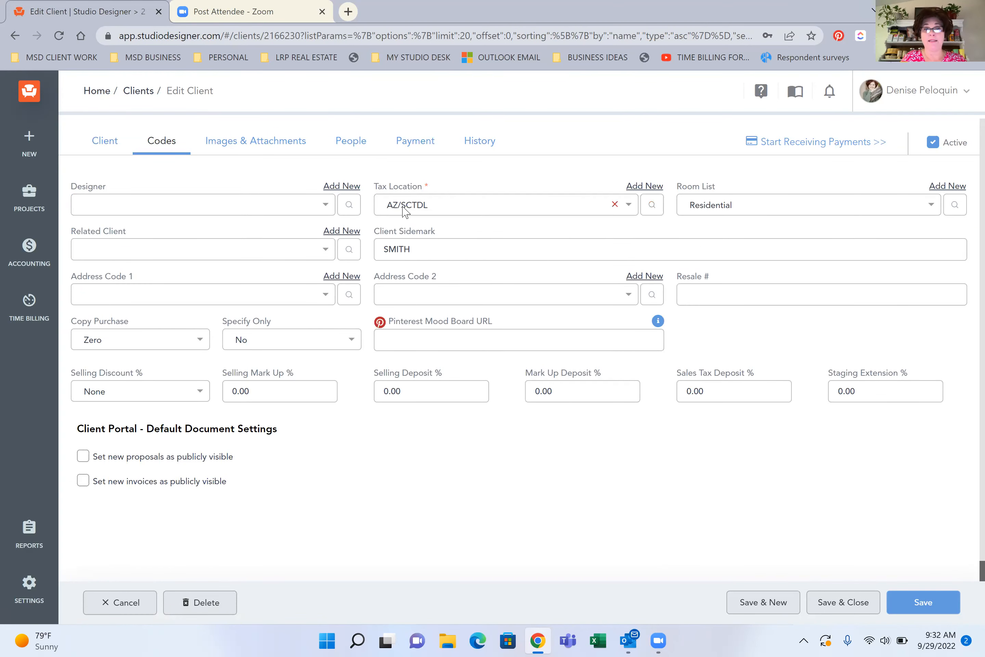
click(468, 205)
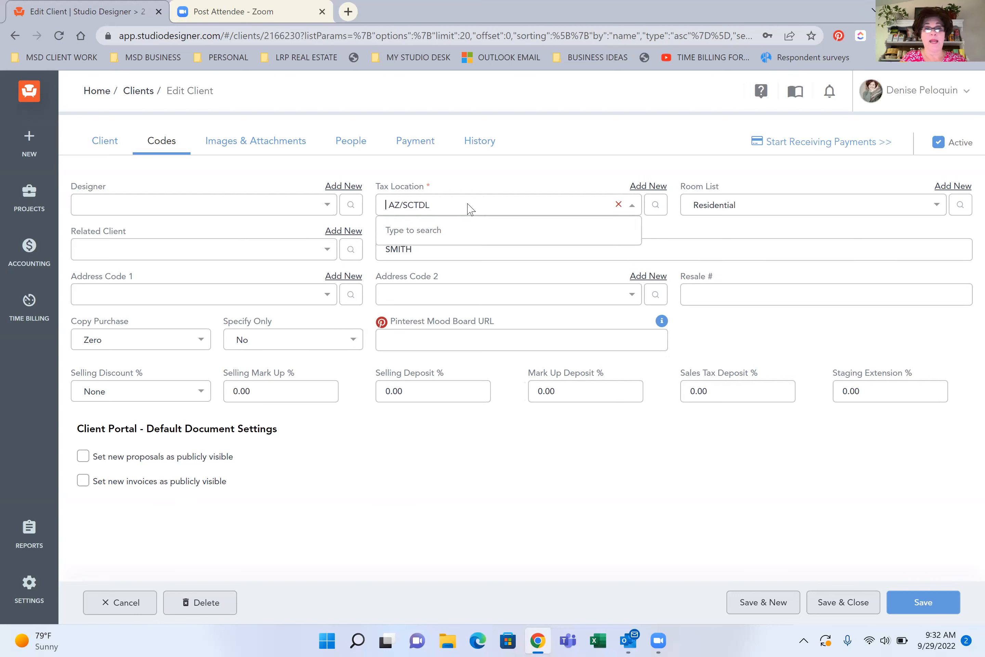
click(522, 177)
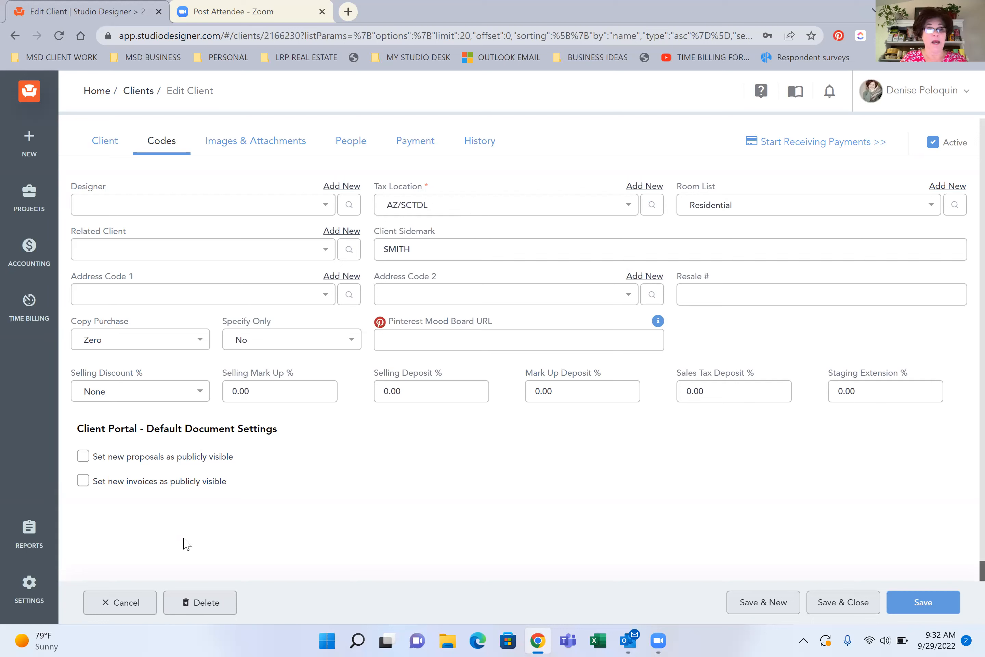
click(122, 604)
click(117, 604)
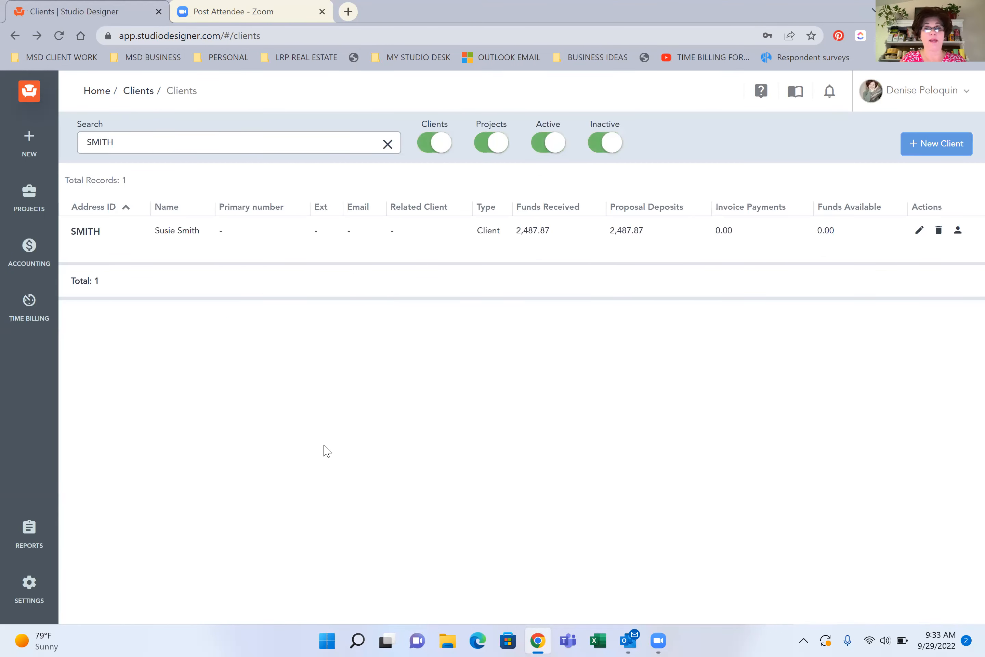
Reopen the client's codes to review the default settings, cancel out of the record, and clear the client search
click(84, 241)
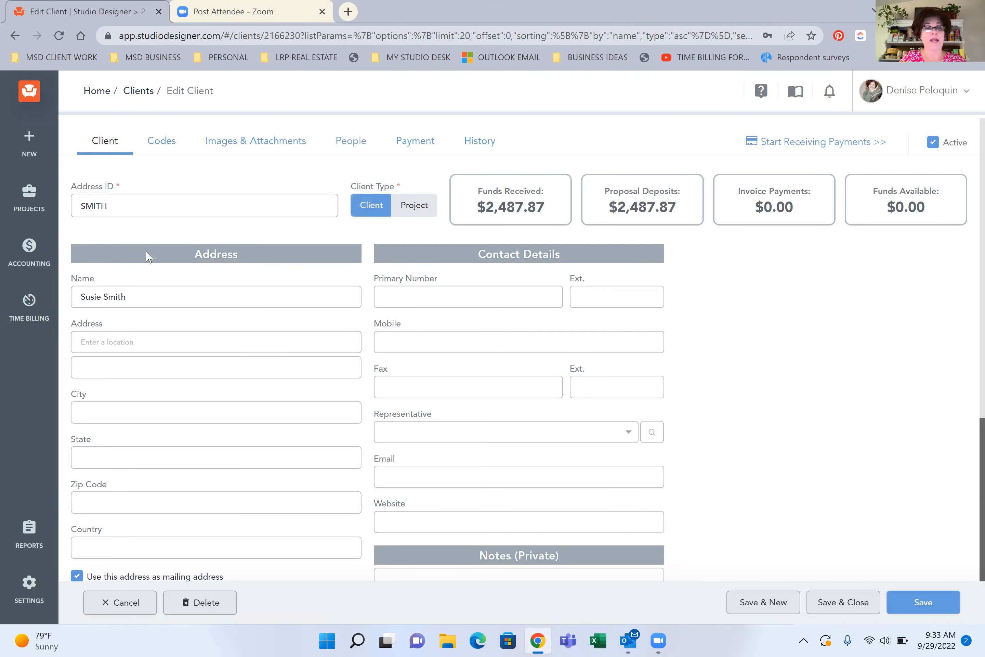
click(162, 145)
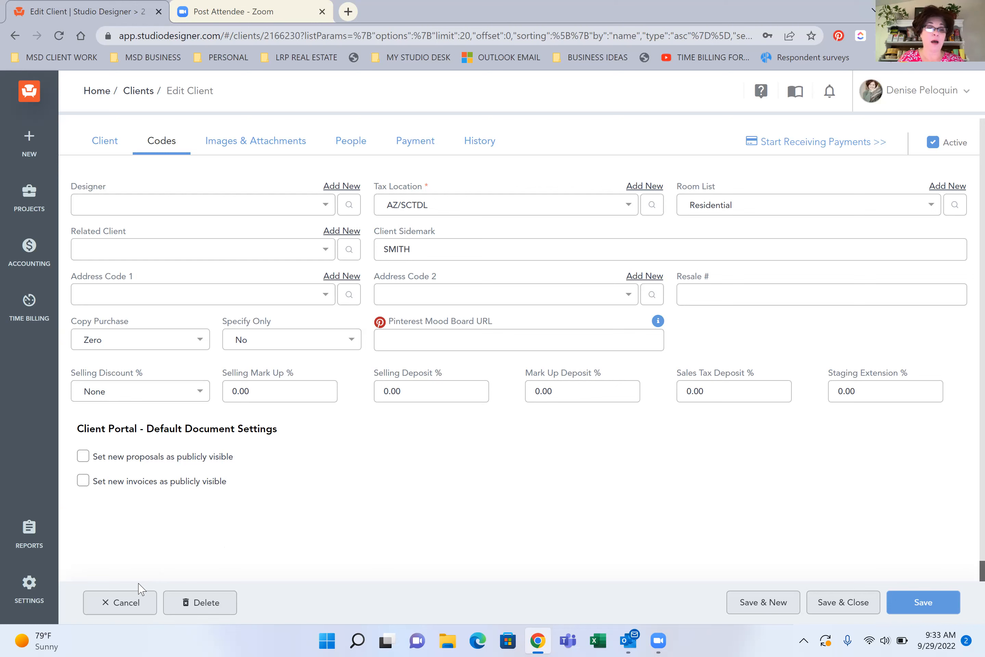
click(127, 603)
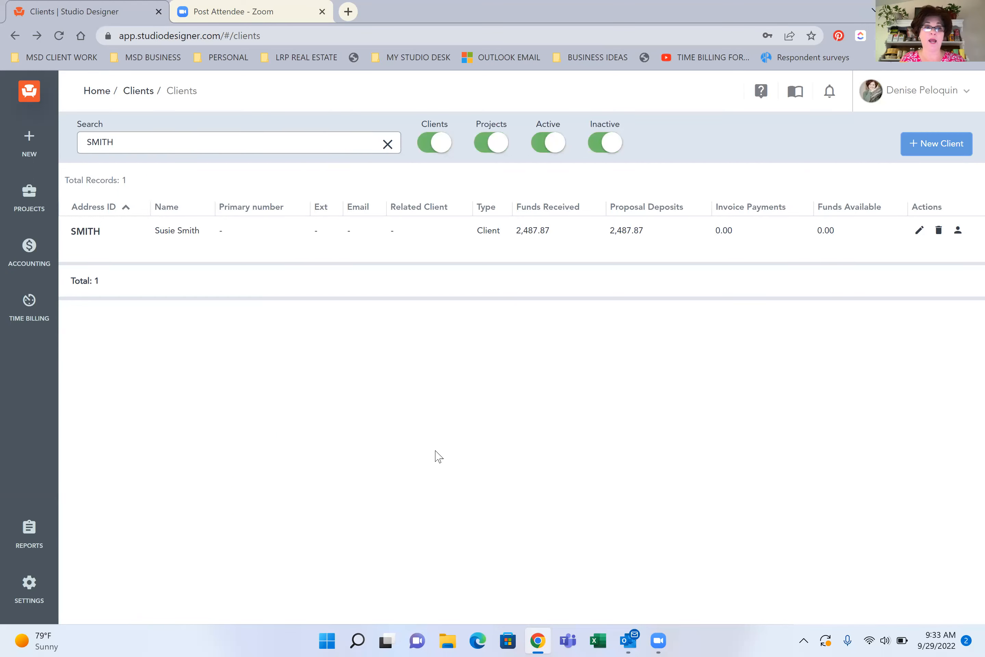
click(384, 146)
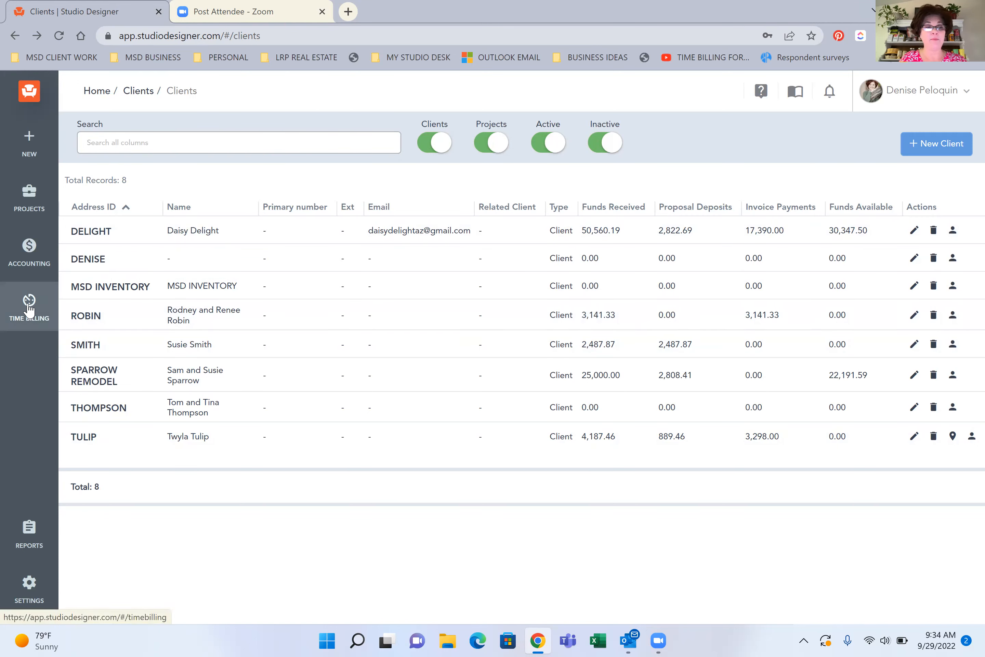
Open Time Billing and look through the listed design fee and reimbursable entries
click(28, 310)
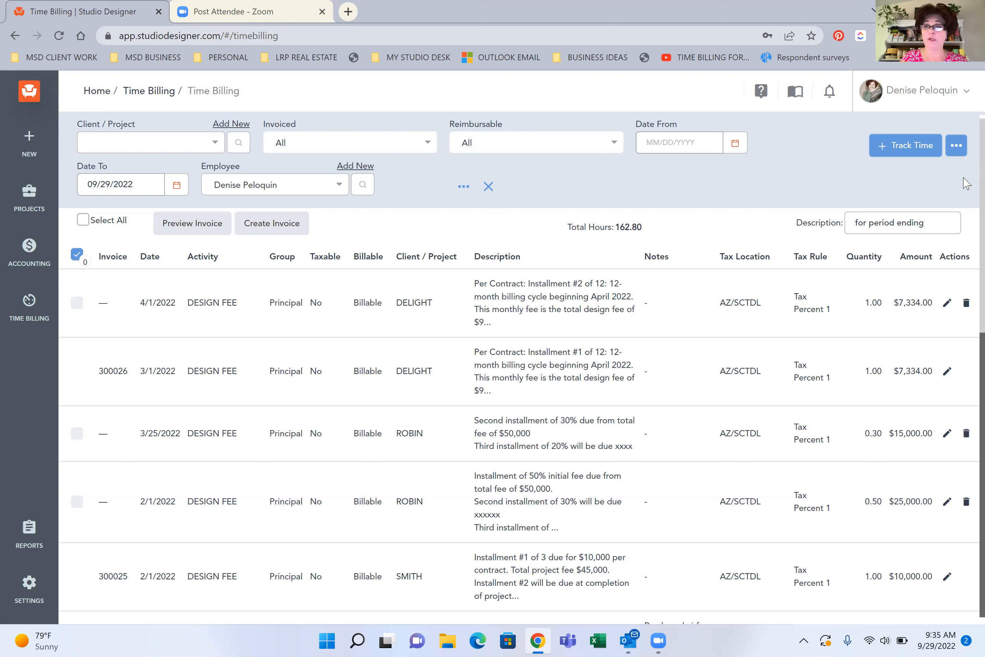
scroll(967, 234, down, 3)
scroll(966, 255, down, 8)
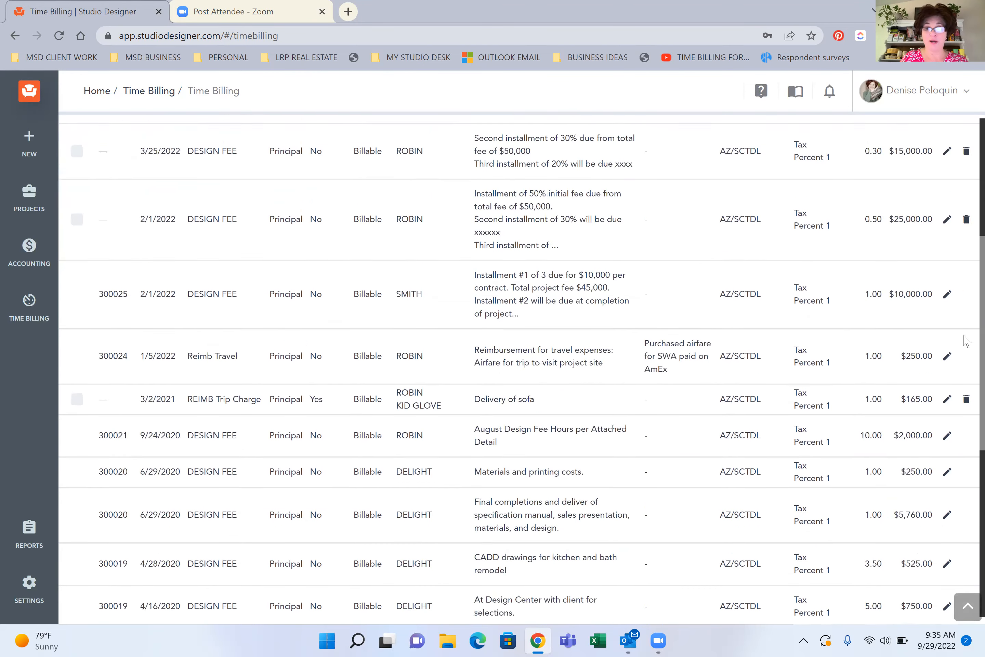
scroll(967, 299, up, 10)
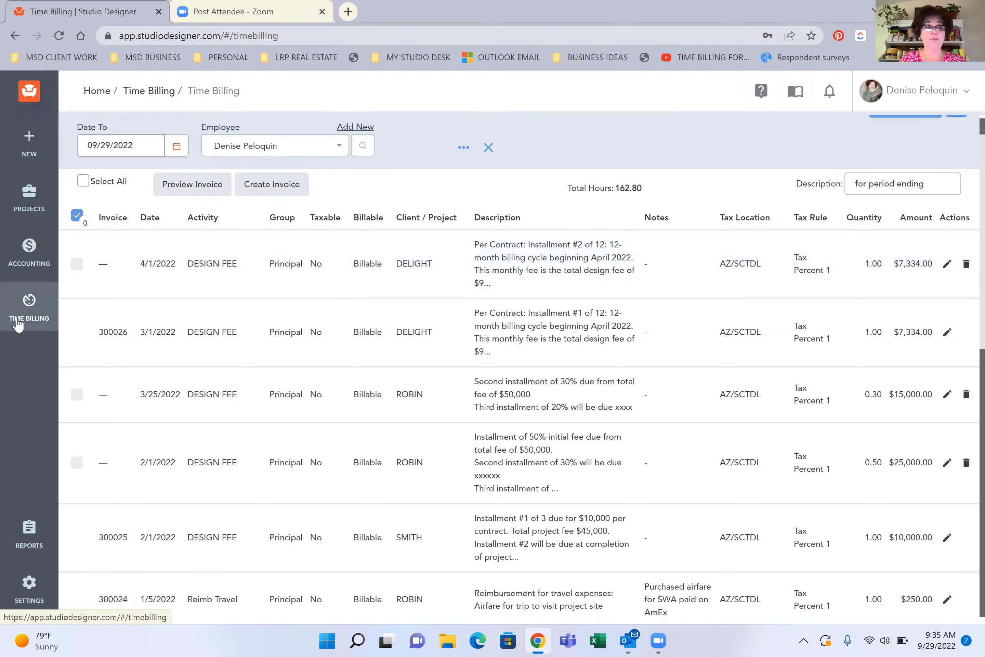
Return to the project items list and bring up the accounting options
click(26, 195)
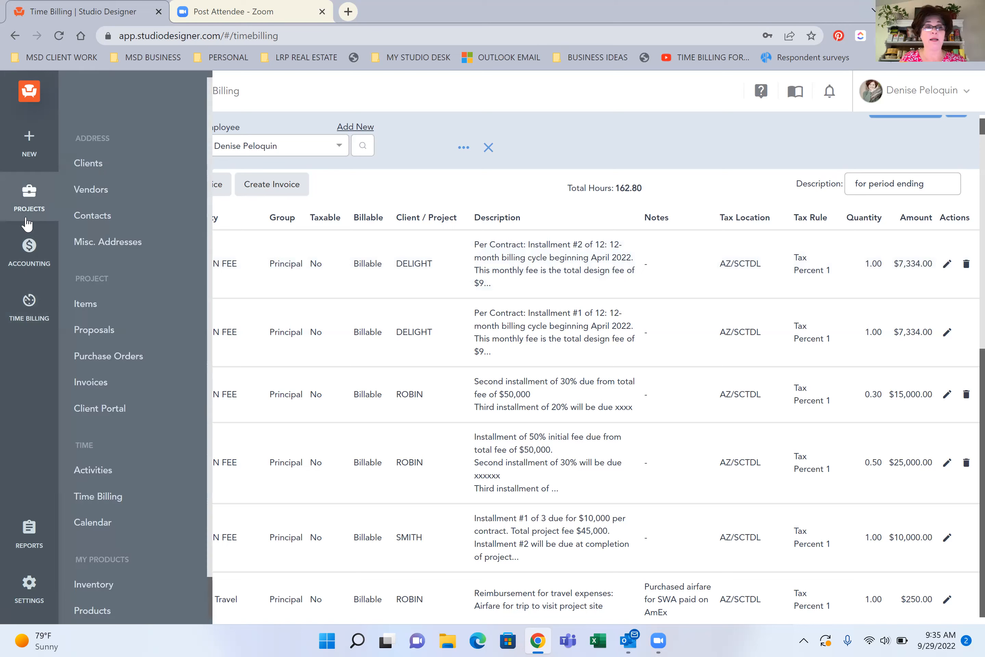
click(85, 307)
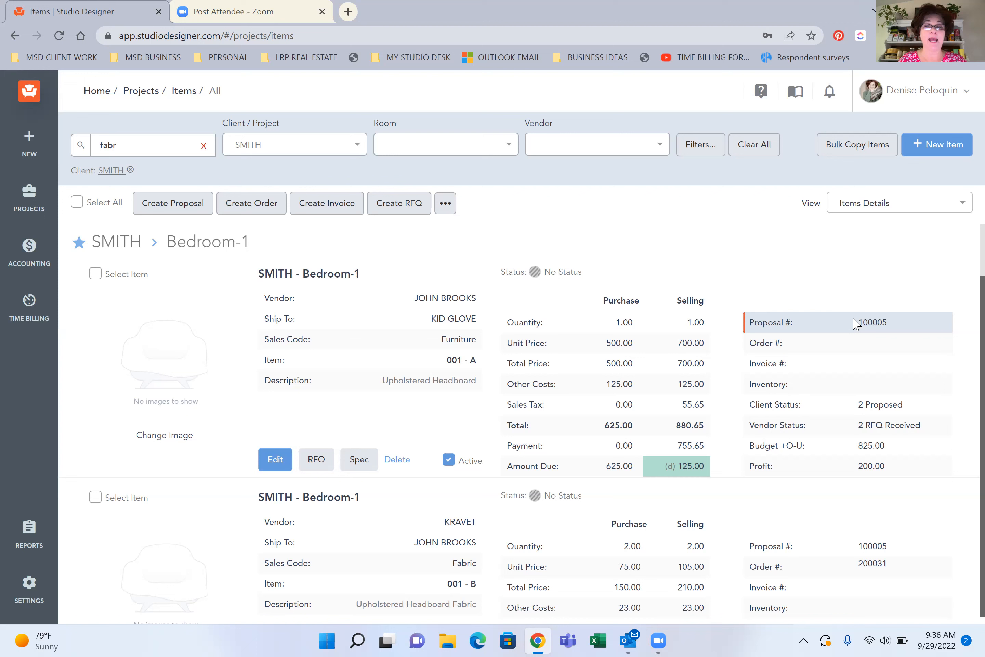
click(37, 256)
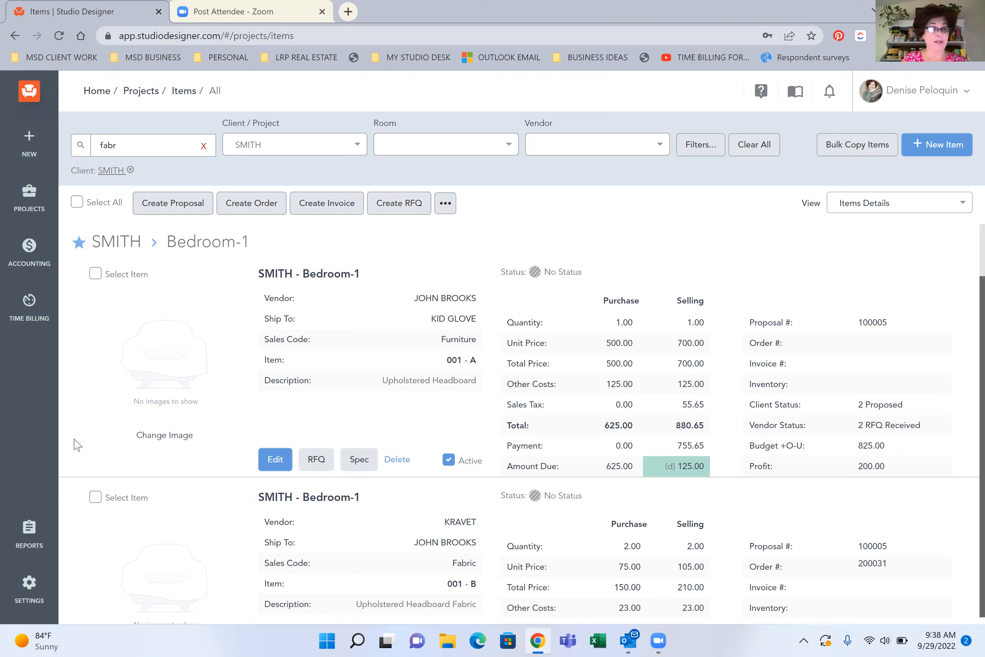
Open the reports and browse the Standard Reports list, examining the report and form categories on offer
click(27, 541)
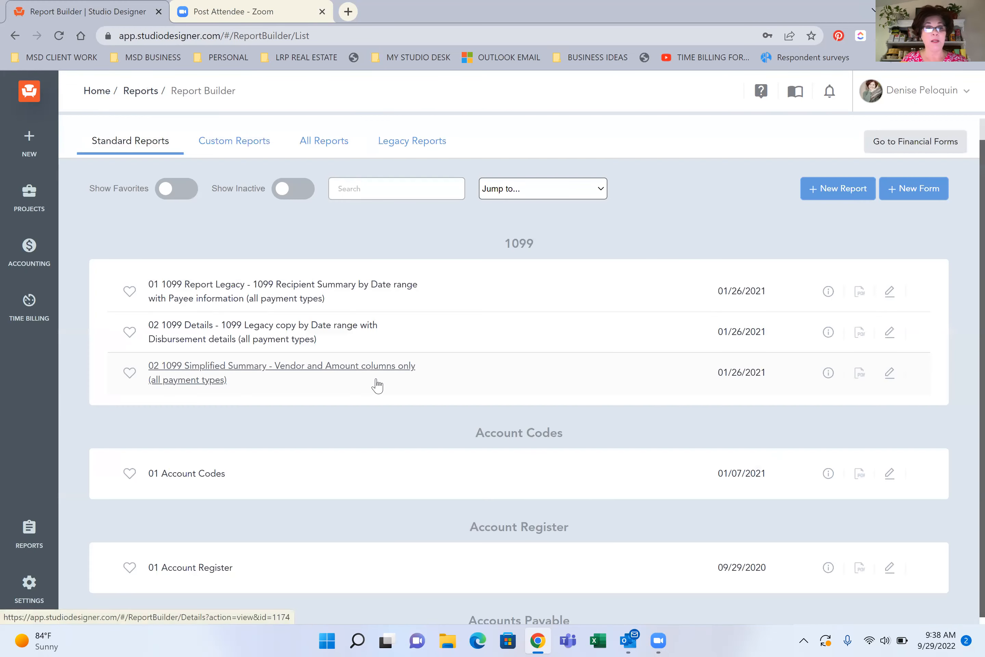
scroll(963, 158, down, 20)
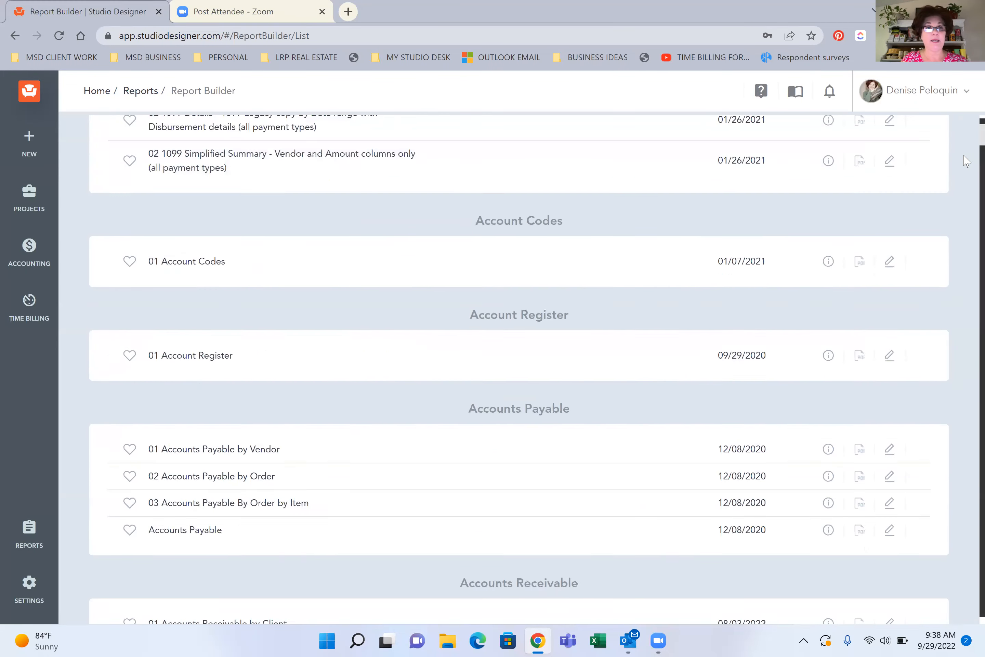
scroll(966, 185, down, 20)
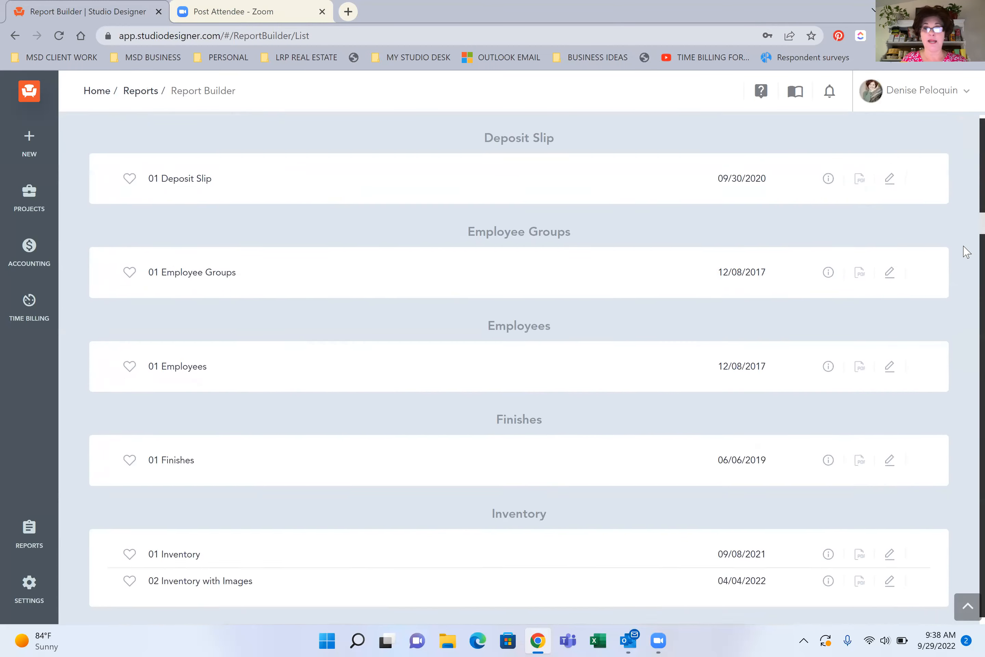
scroll(966, 275, down, 20)
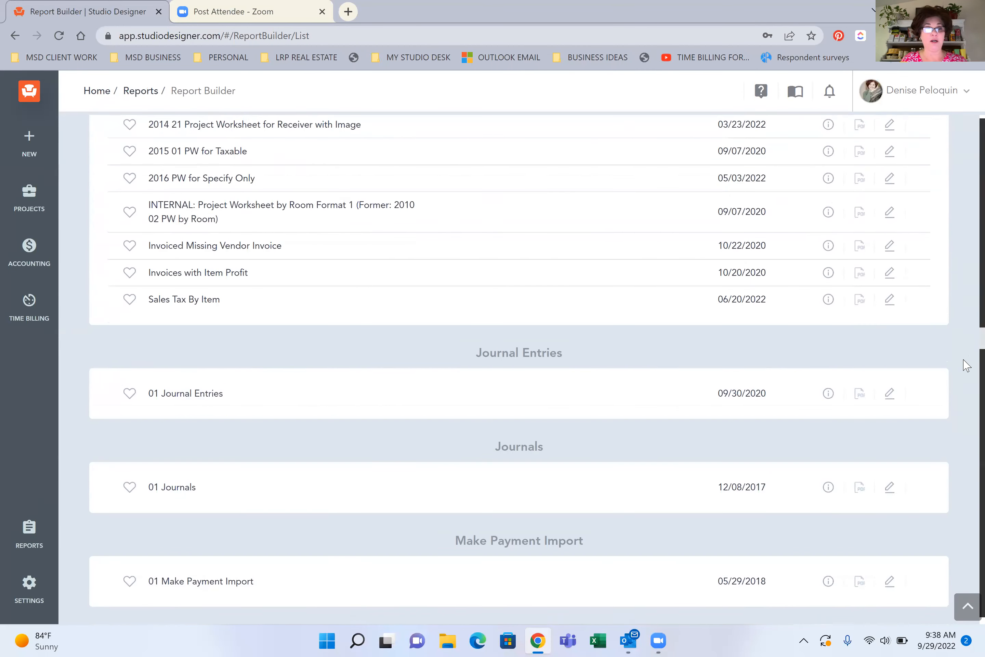
scroll(966, 396, down, 20)
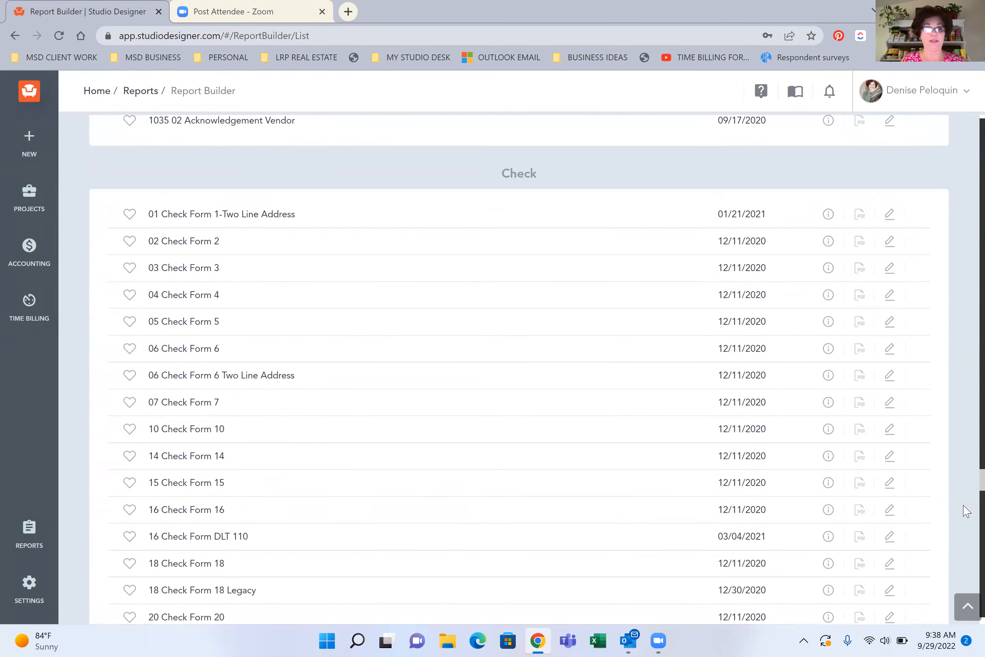
scroll(966, 541, down, 6)
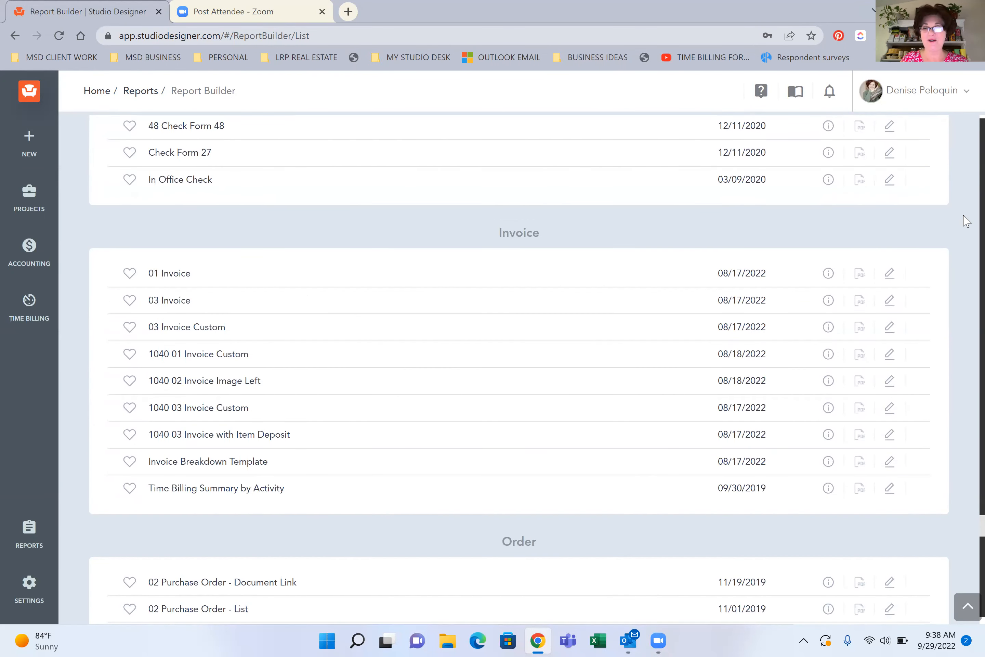
scroll(966, 160, up, 20)
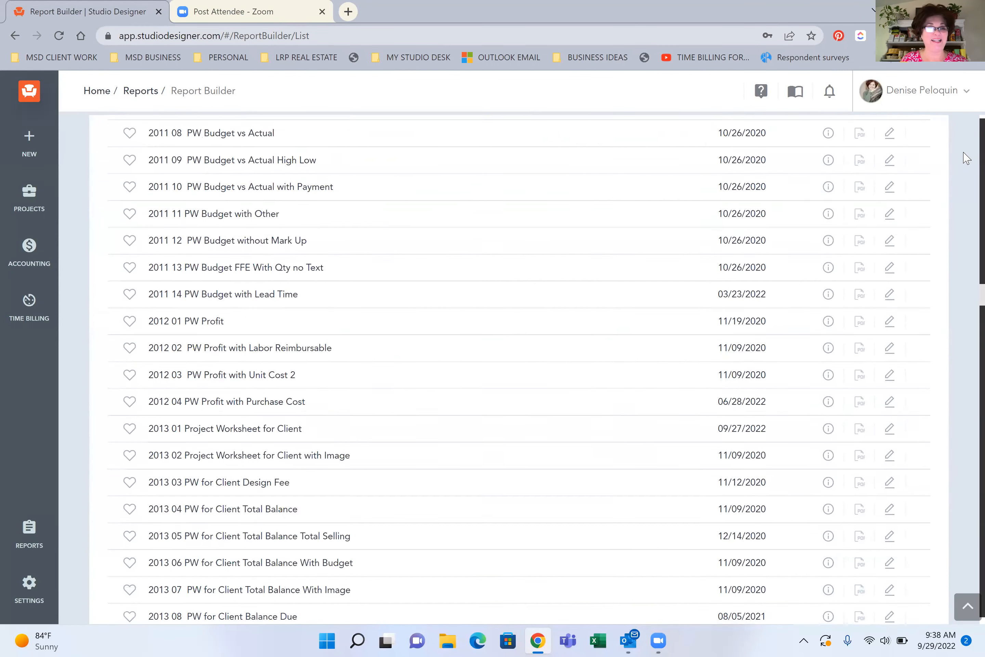
scroll(634, 266, down, 15)
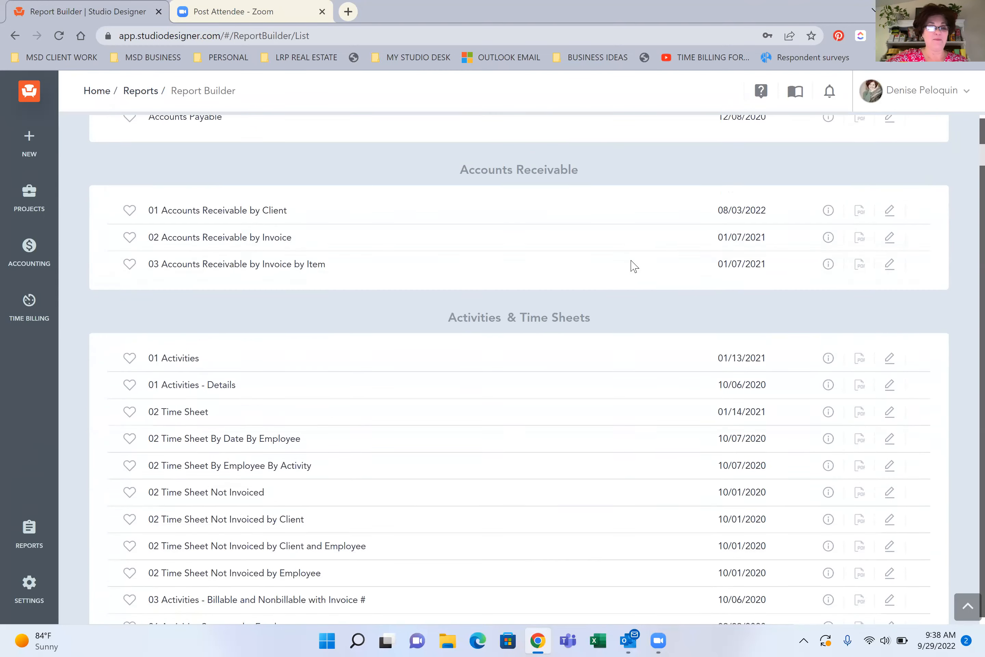
scroll(634, 266, down, 15)
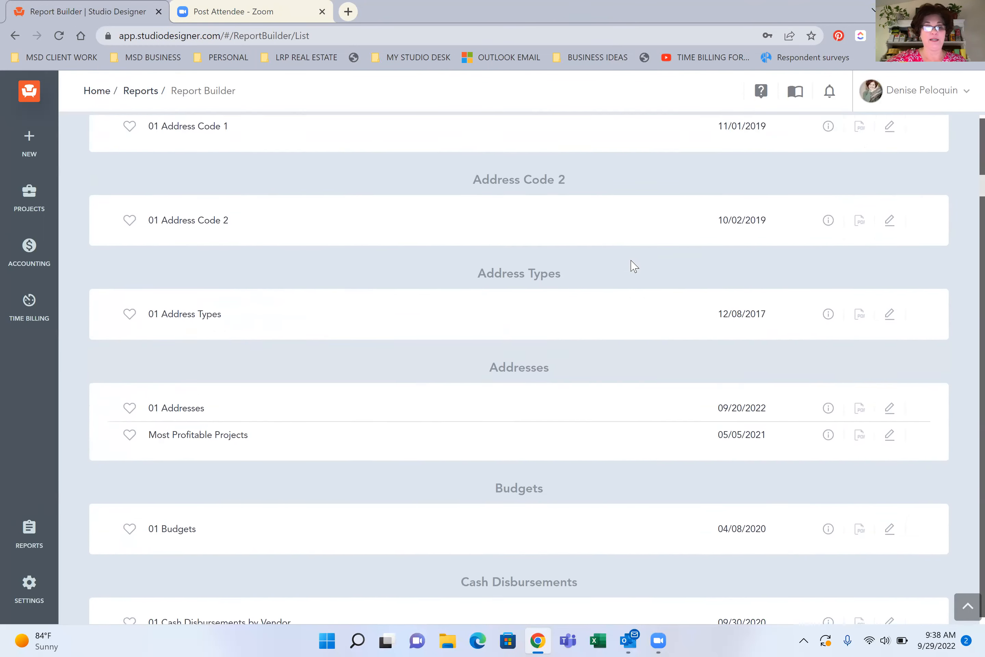
Open the 04 Project Worksheet for Client Total Balance report, filter it to client SPARROW REMODEL and generate its PDF
scroll(634, 266, down, 15)
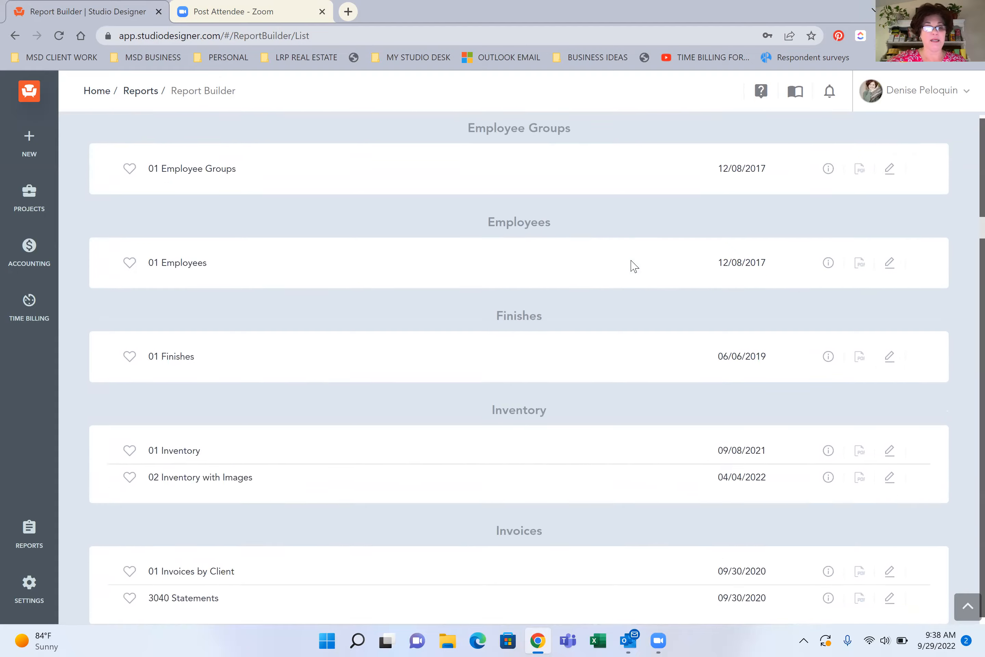
scroll(634, 266, down, 1)
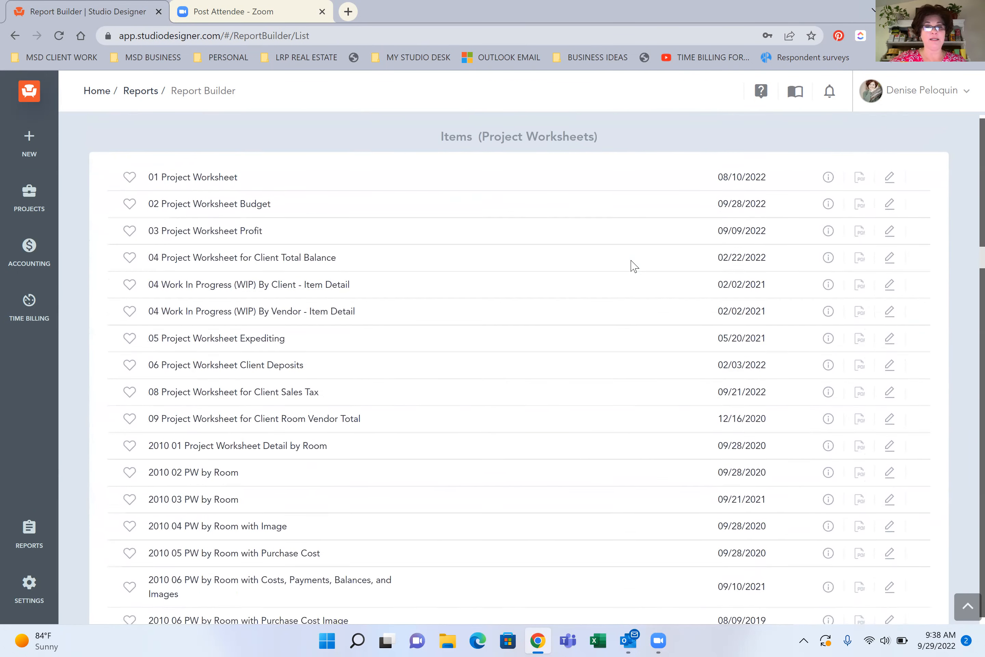
right_click(631, 263)
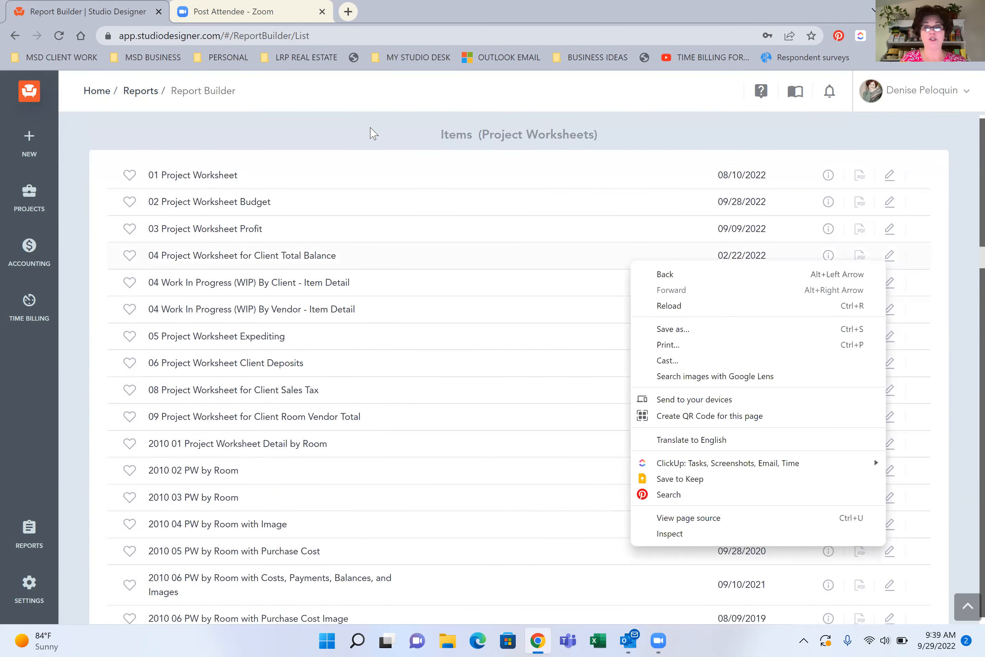
click(443, 135)
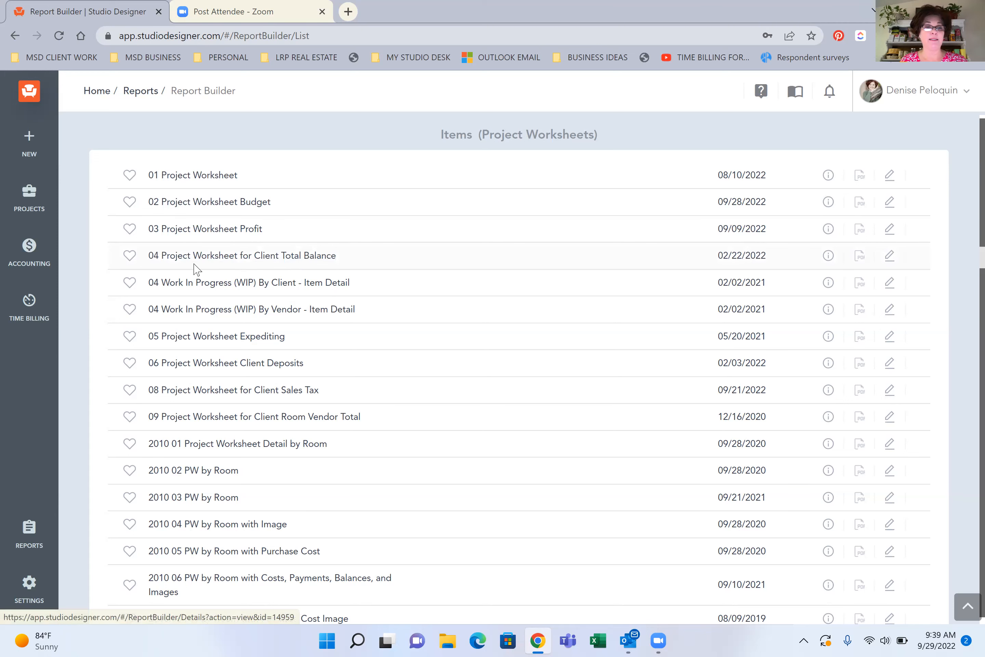
click(290, 256)
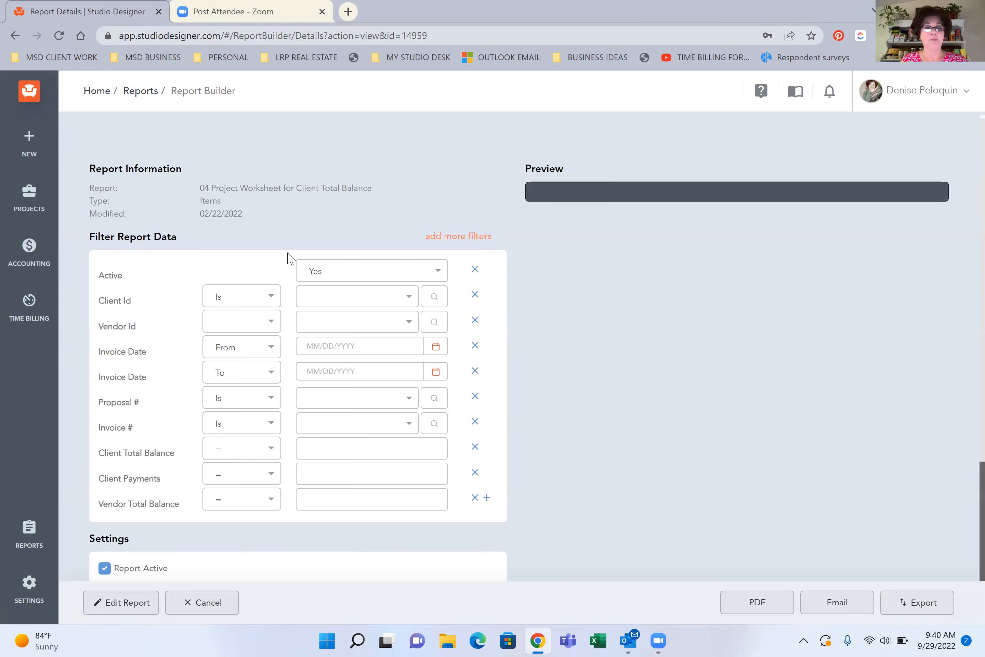
click(322, 299)
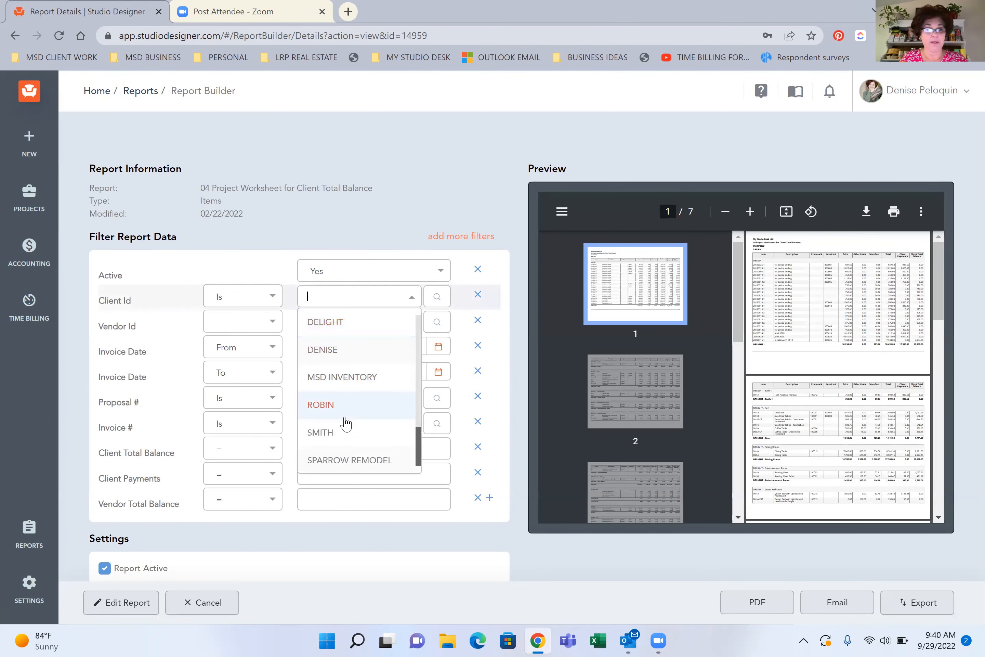
click(344, 459)
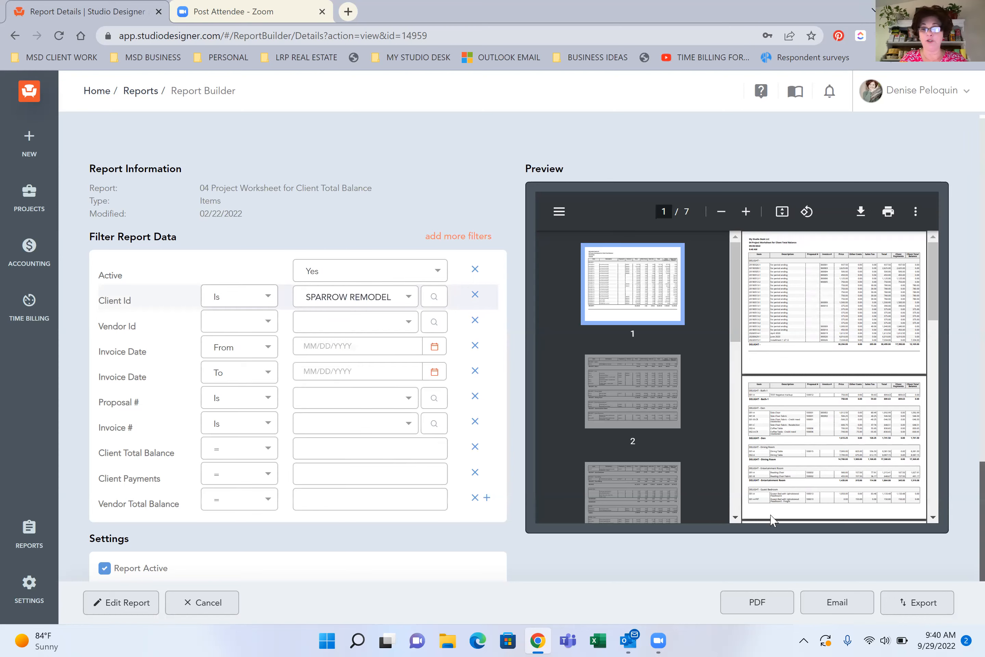
click(757, 603)
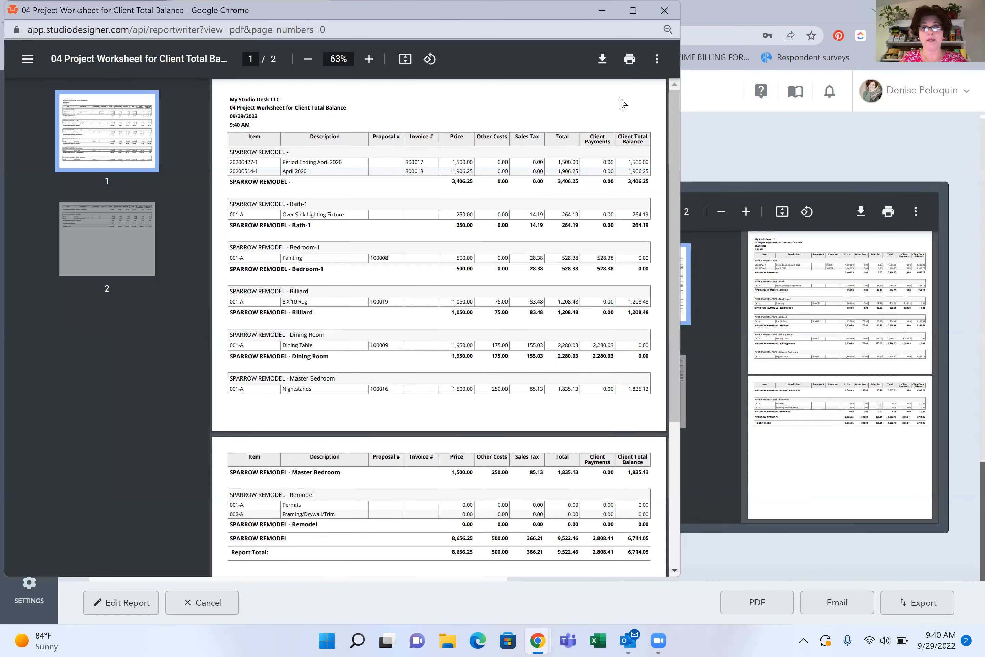
Enlarge the SPARROW REMODEL worksheet PDF to 100% and review the payments and client balances down to the report total
drag(682, 117, 928, 121)
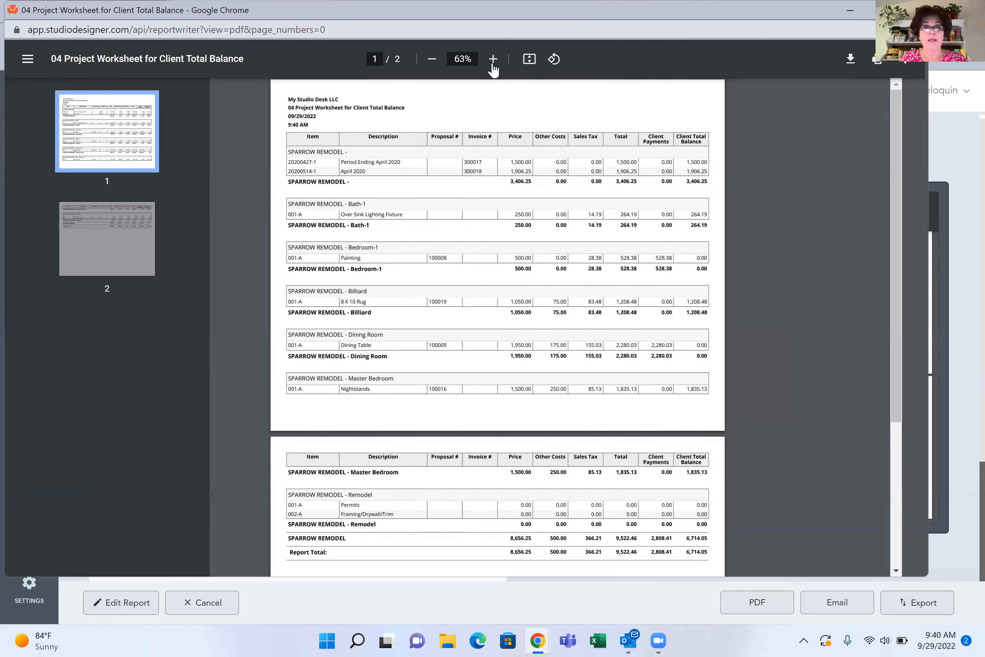
click(498, 66)
click(498, 66)
click(498, 67)
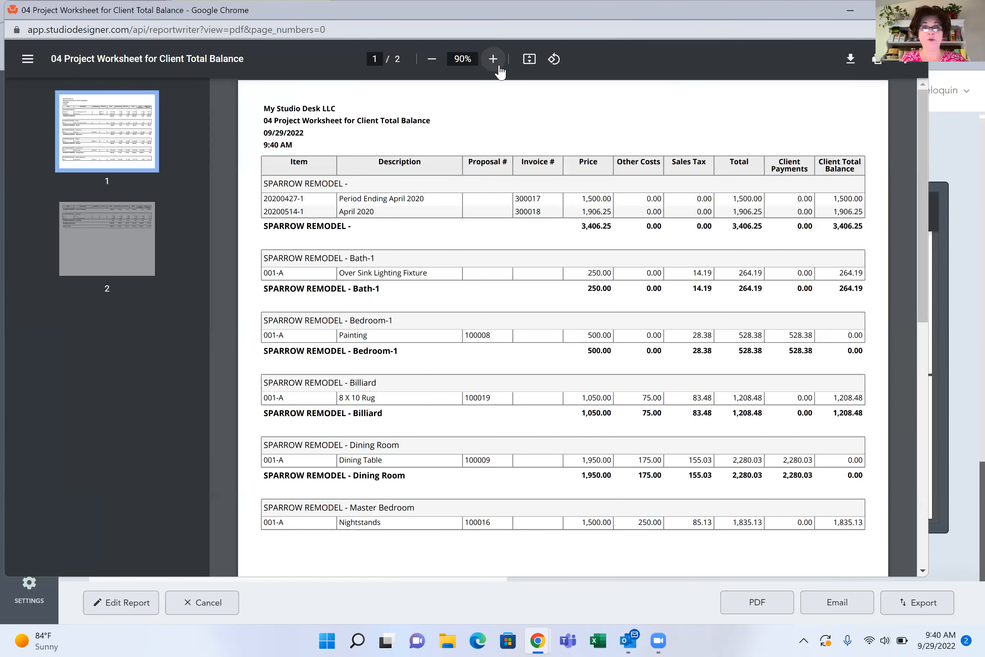
click(498, 66)
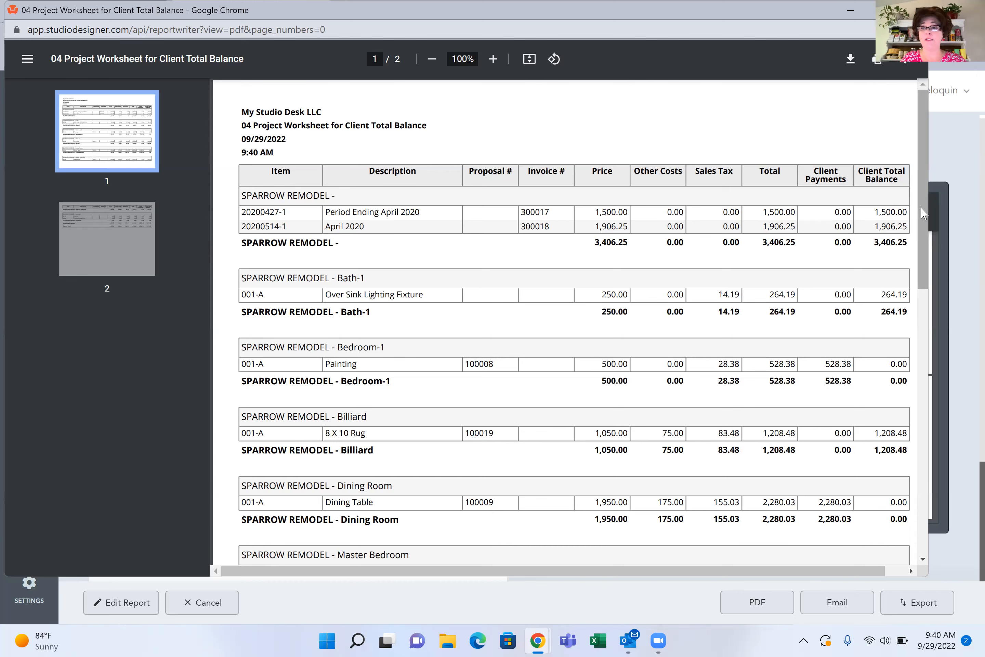
scroll(925, 241, down, 10)
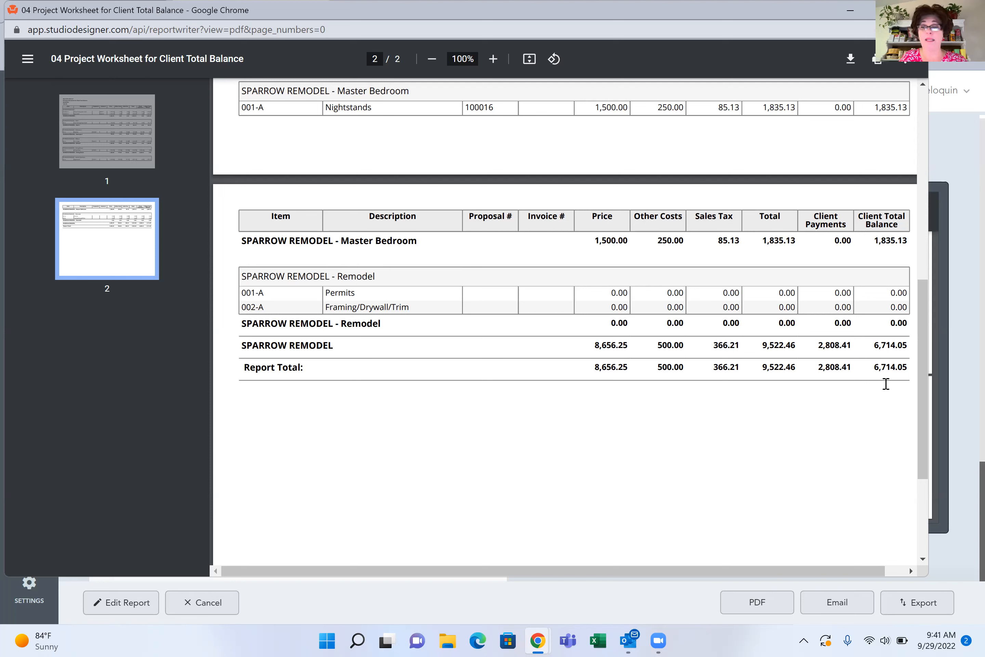
drag(926, 358, 929, 129)
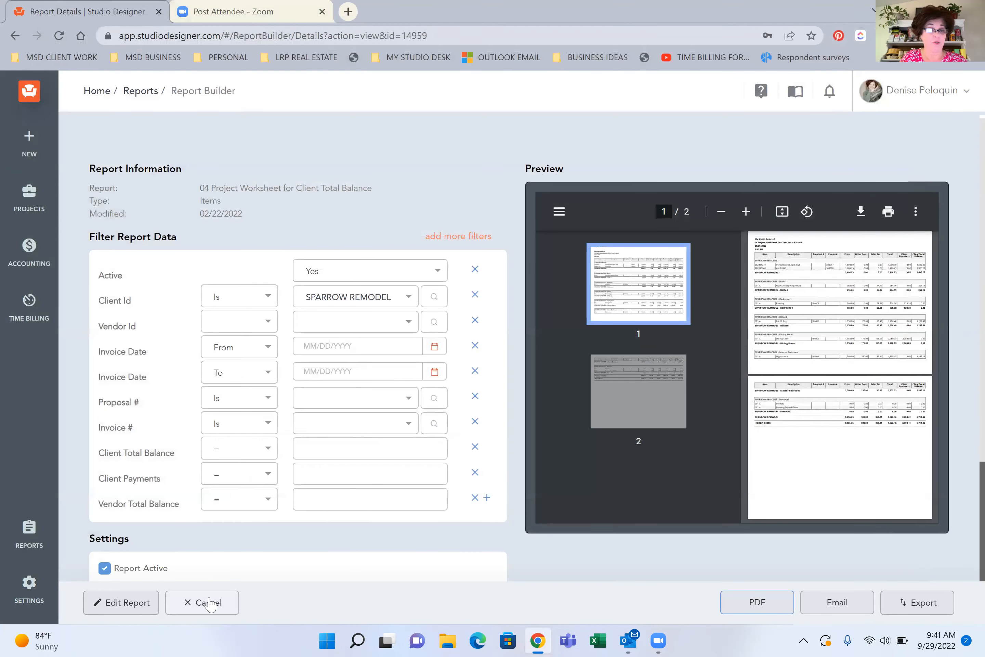
Leave the worksheet report, search the standard reports for PROPOSAL and open the Billing Summary Proposal form
click(212, 603)
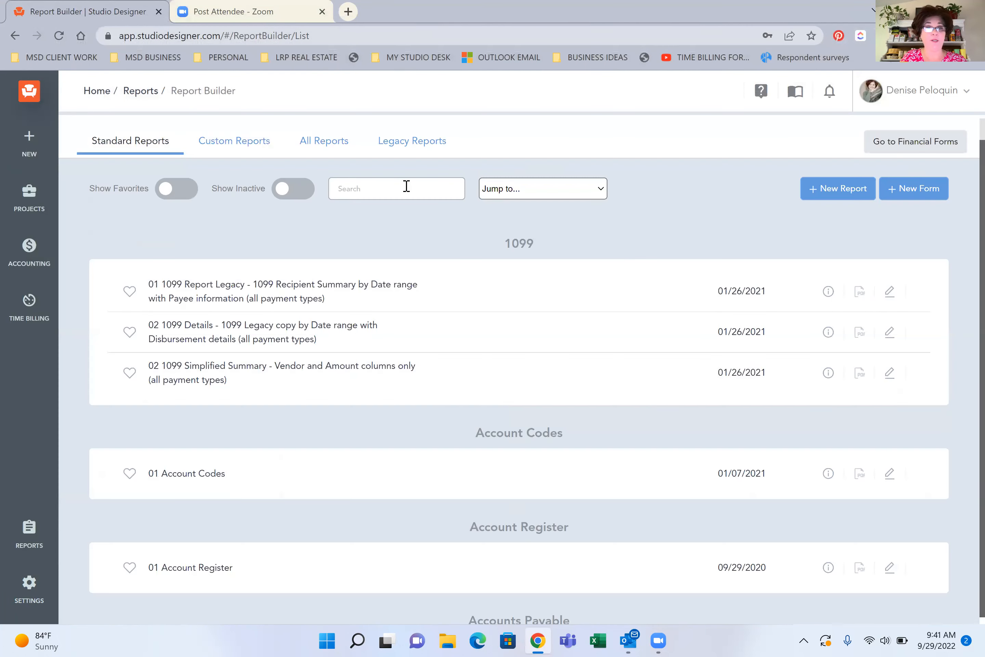
click(406, 186)
text(PROPOSAL)
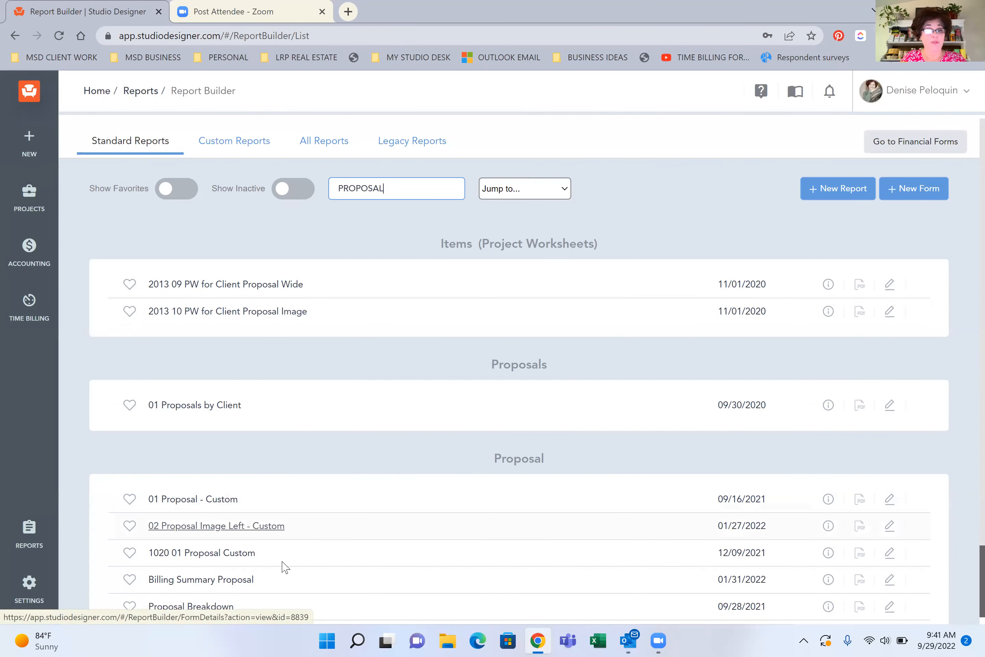
click(236, 587)
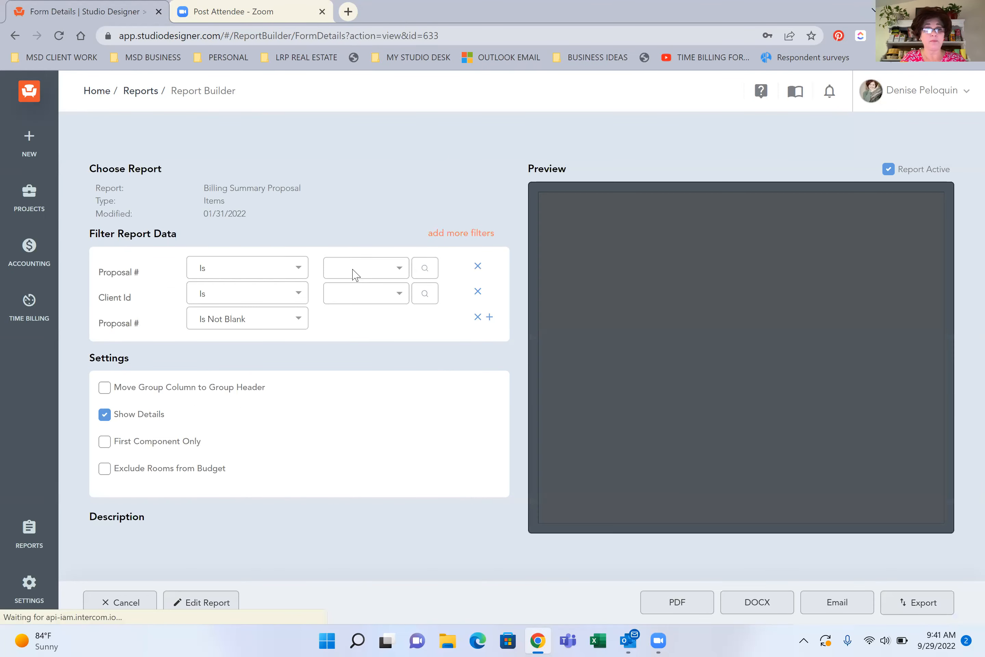
Filter the Billing Summary Proposal to client TULIP and generate its PDF
click(355, 275)
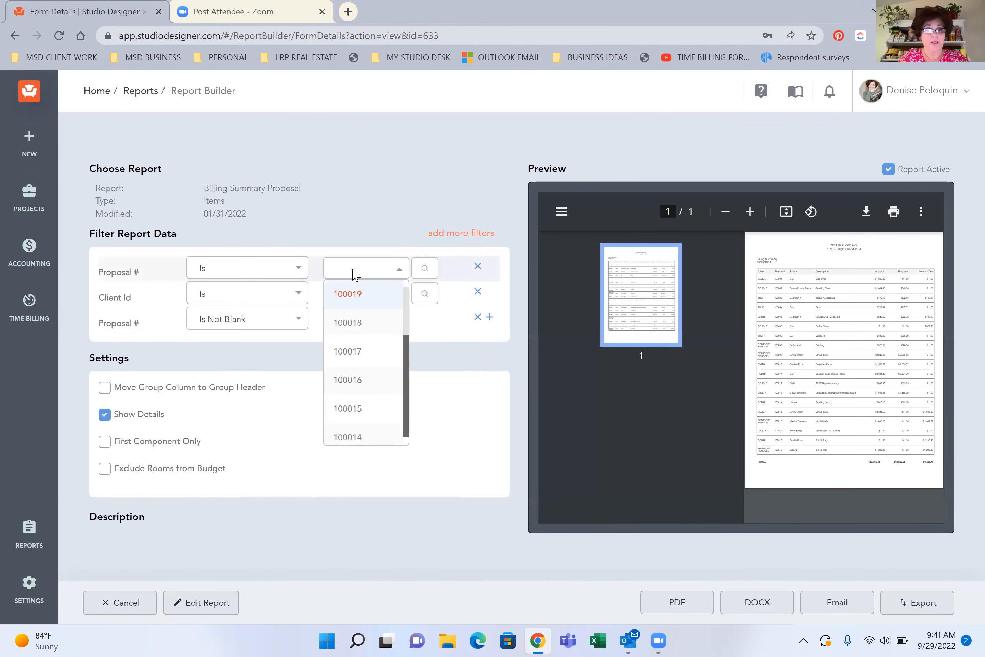
click(353, 225)
click(339, 297)
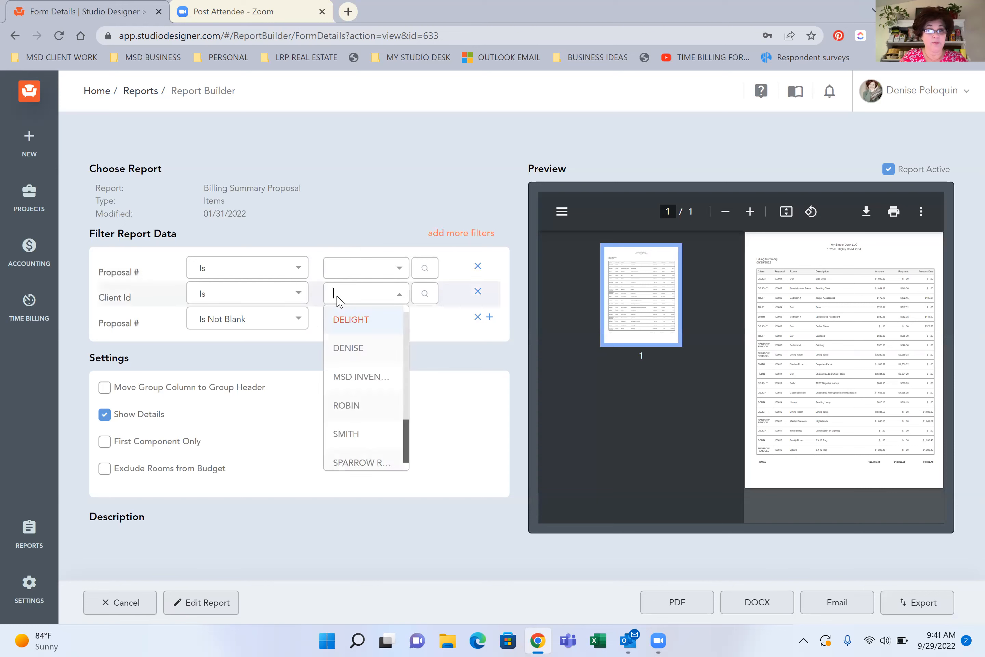
scroll(403, 373, down, 2)
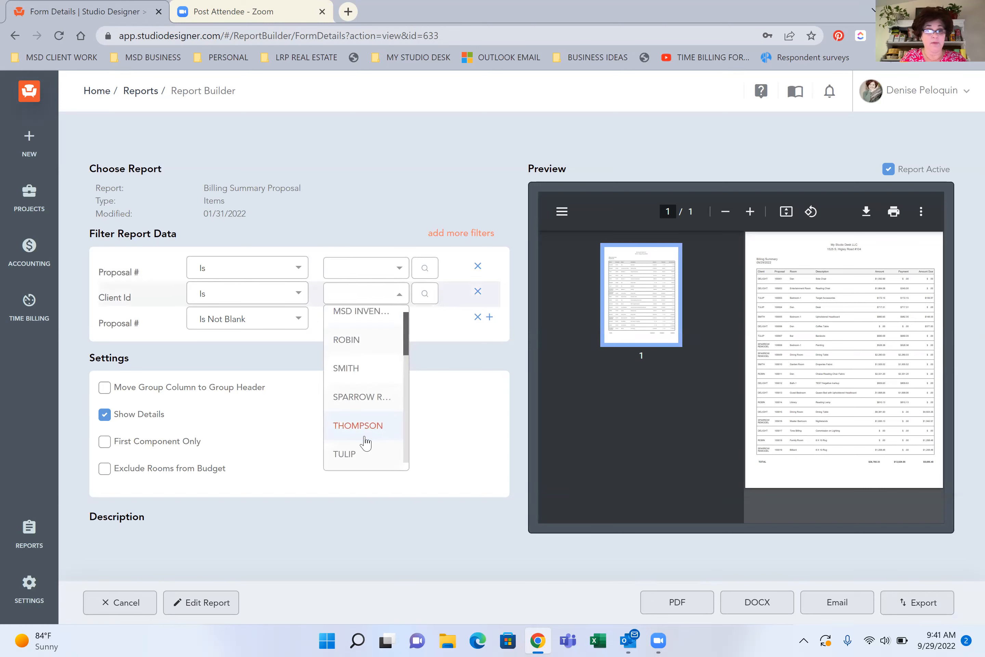
click(345, 453)
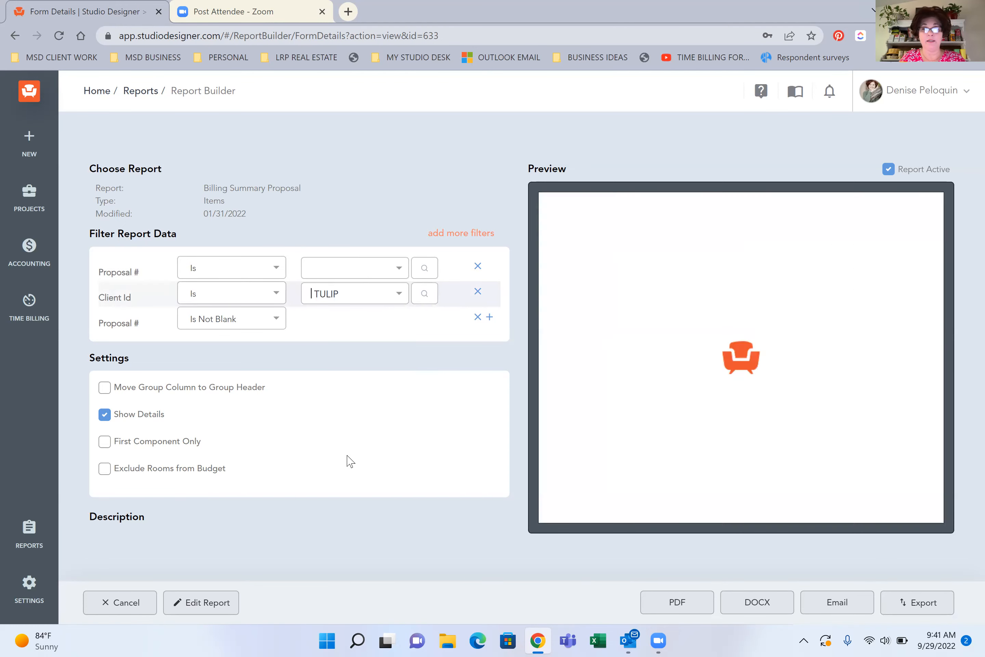
click(678, 607)
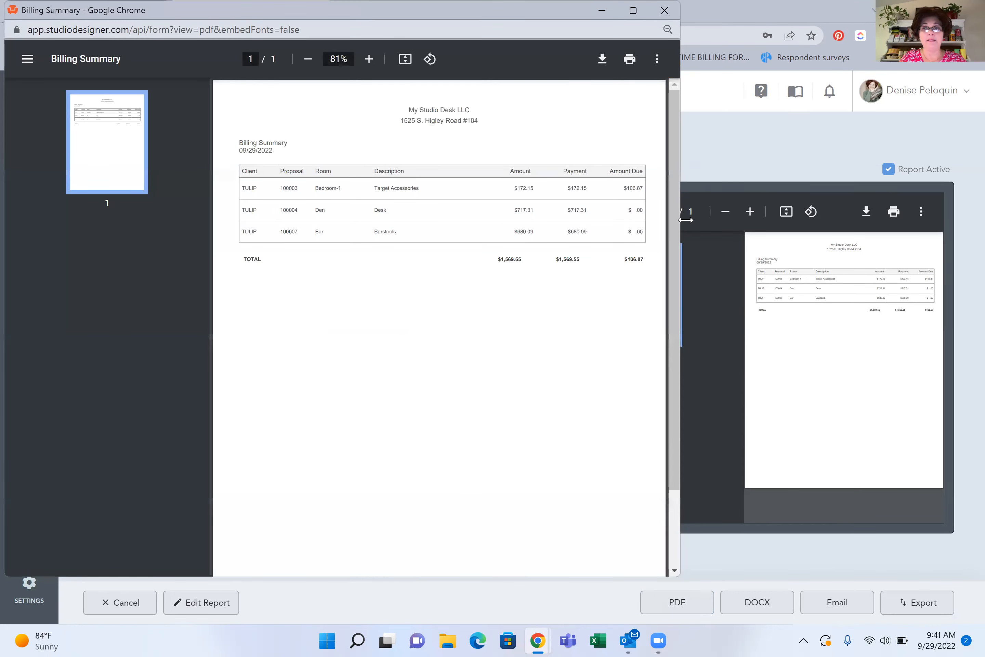
Enlarge the TULIP billing summary to 110%, examine the amounts, payments and amounts due, and close it
click(369, 59)
click(369, 59)
click(369, 59)
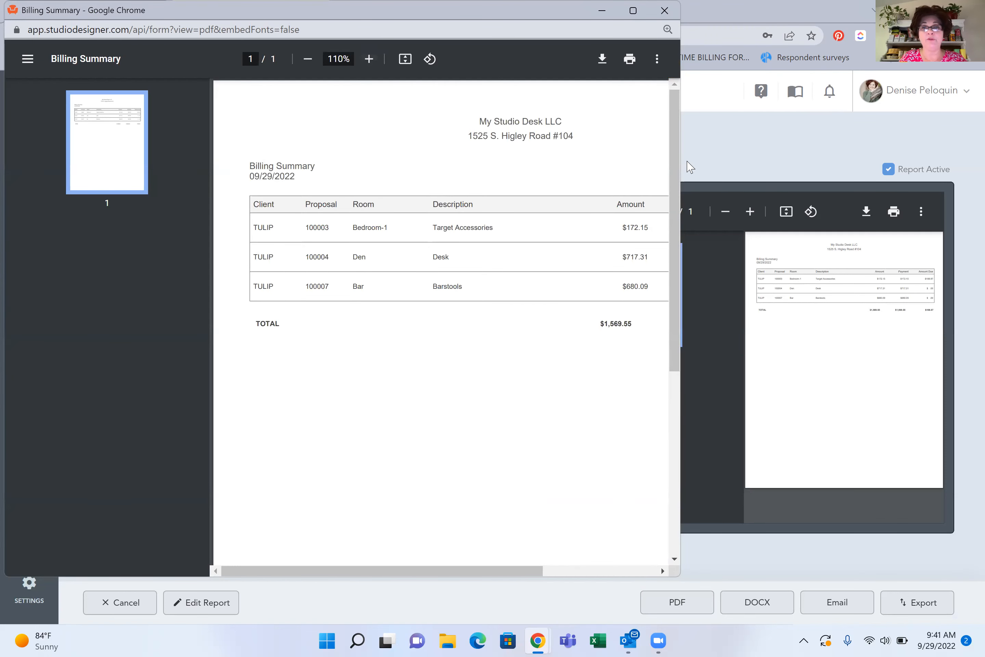
drag(680, 157, 858, 164)
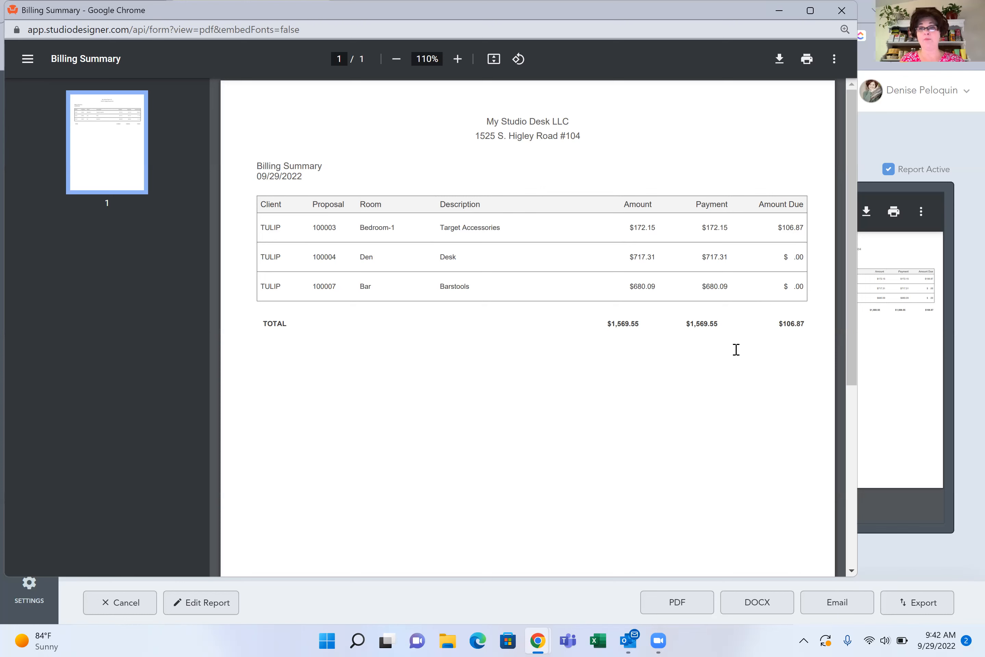
click(841, 11)
Preview the billing summary for another client, switch the client filter to DELIGHT and generate the PDF
click(326, 295)
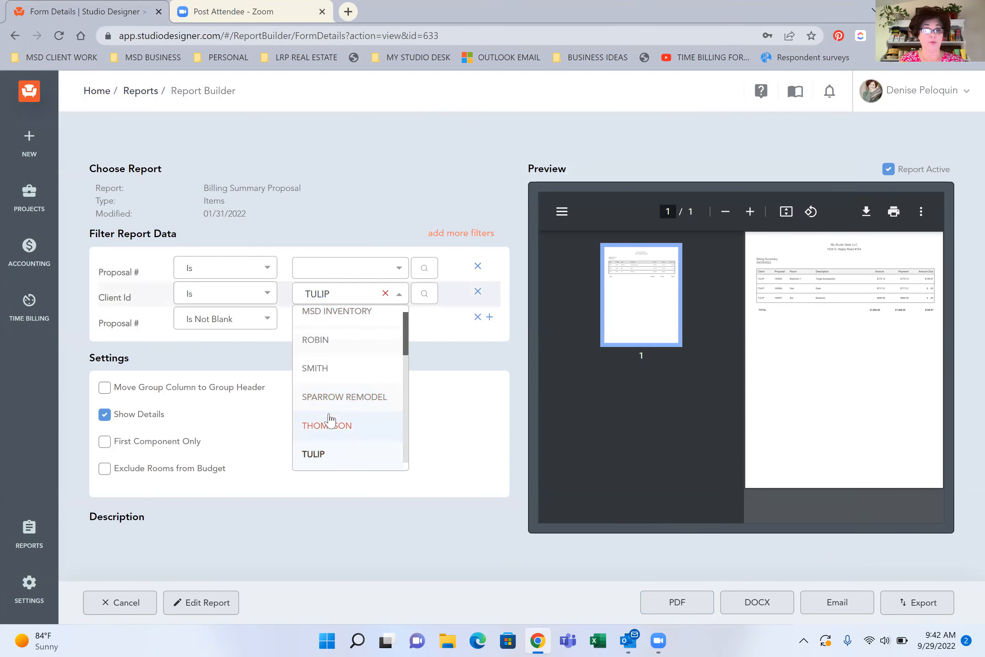
click(324, 341)
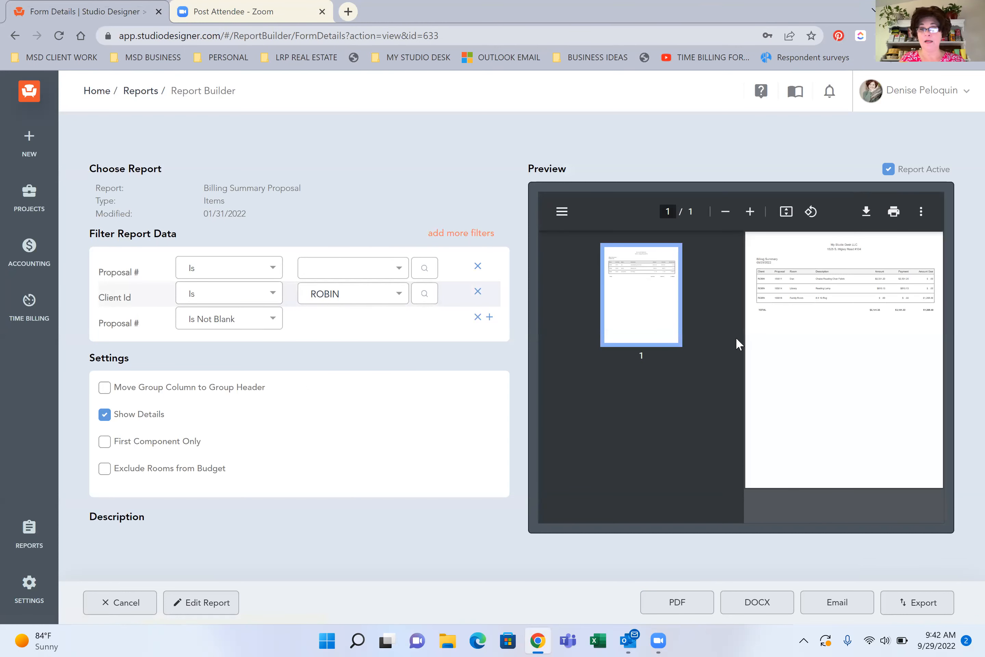
click(318, 296)
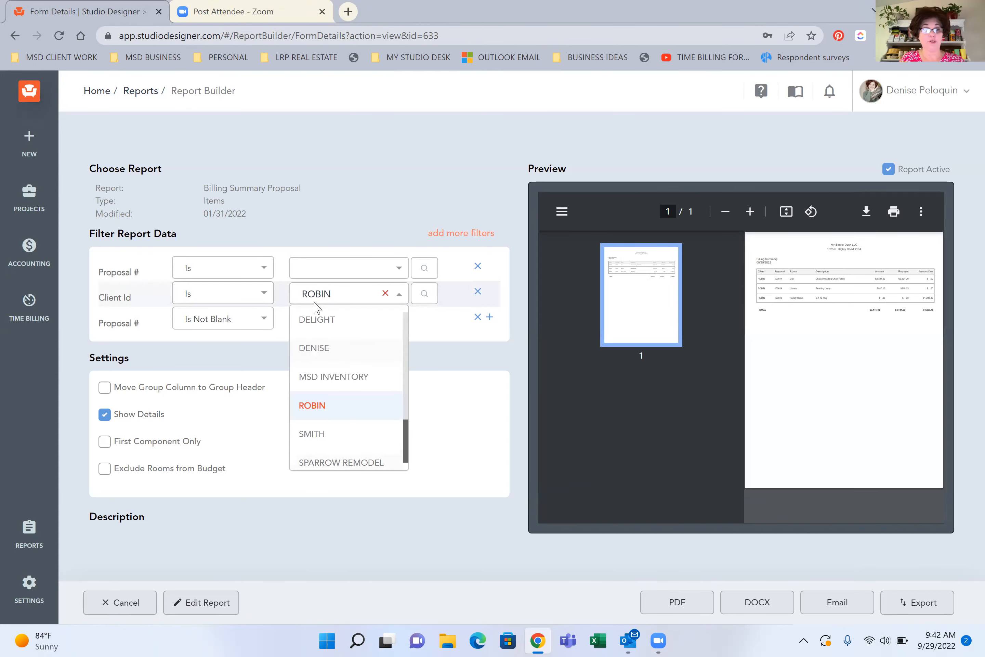
click(330, 328)
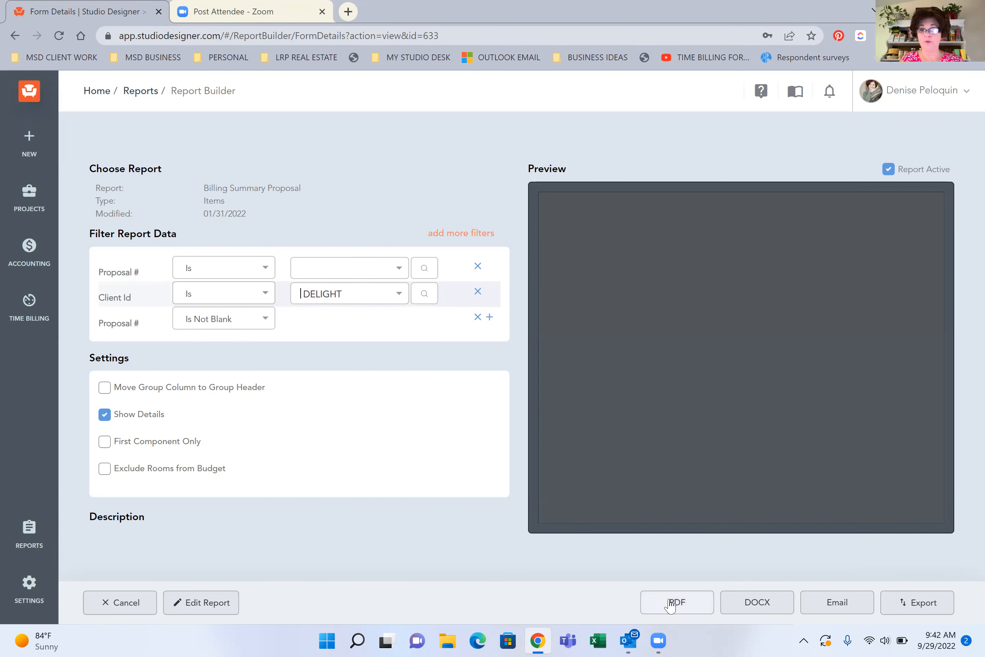
click(674, 602)
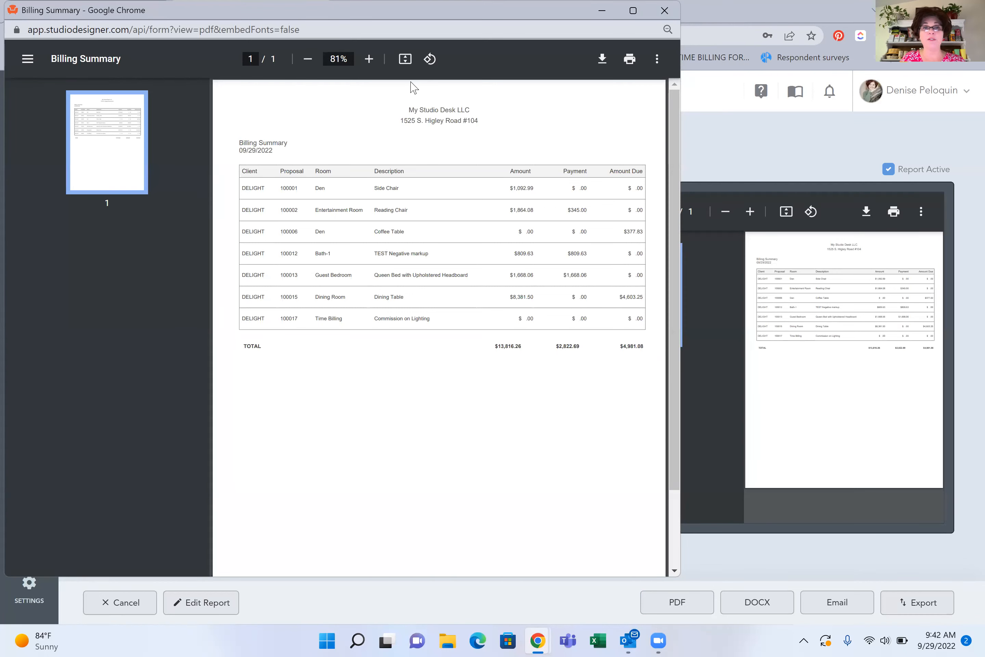
Enlarge the DELIGHT billing summary to 125%, examine the payment and amount due columns, and close it
click(369, 59)
click(369, 59)
click(369, 59)
click(369, 59)
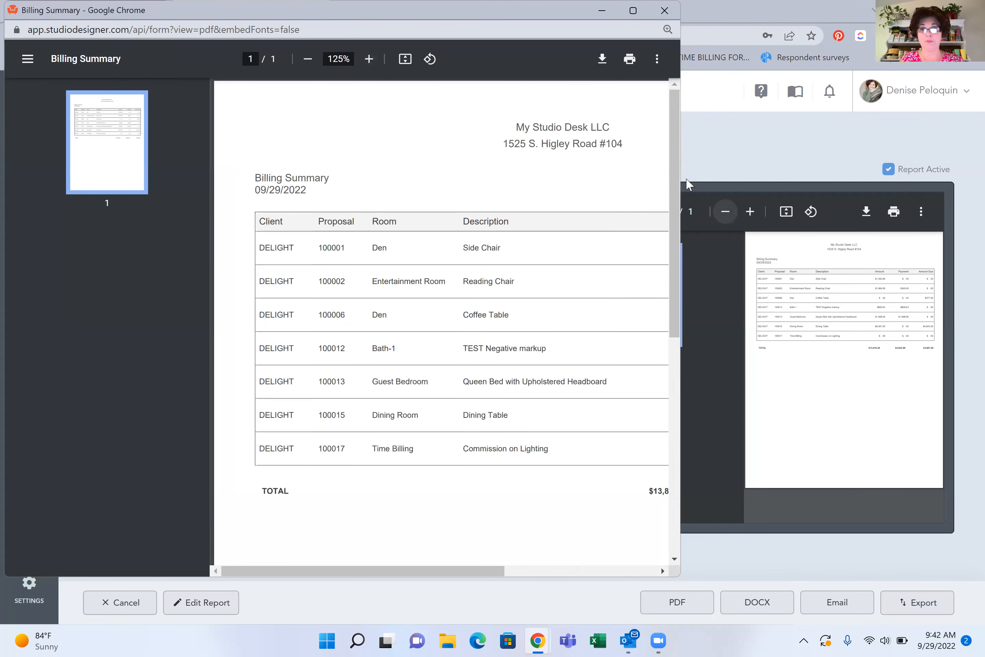
drag(681, 166, 900, 170)
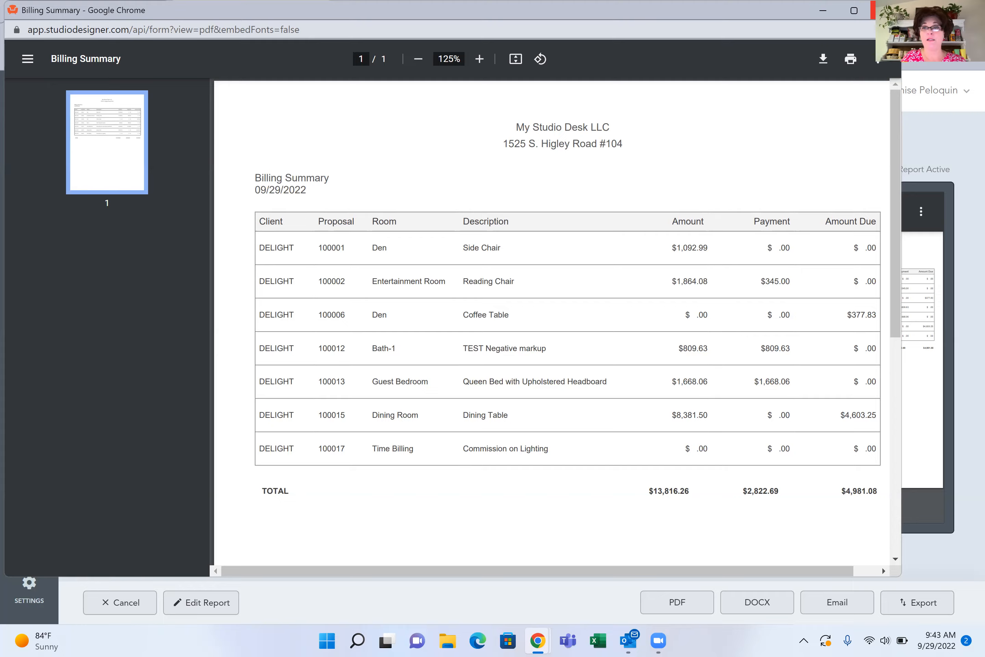
click(873, 10)
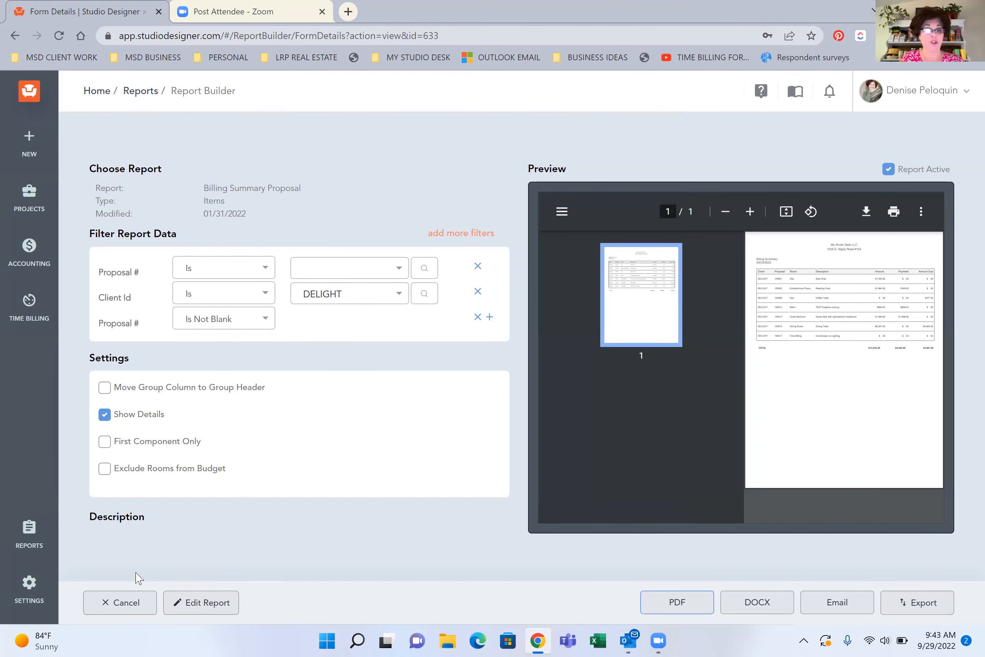
Leave the billing summary, search the standard reports for PAYMENT and open 02 Payment Application by Date - Legacy
click(111, 602)
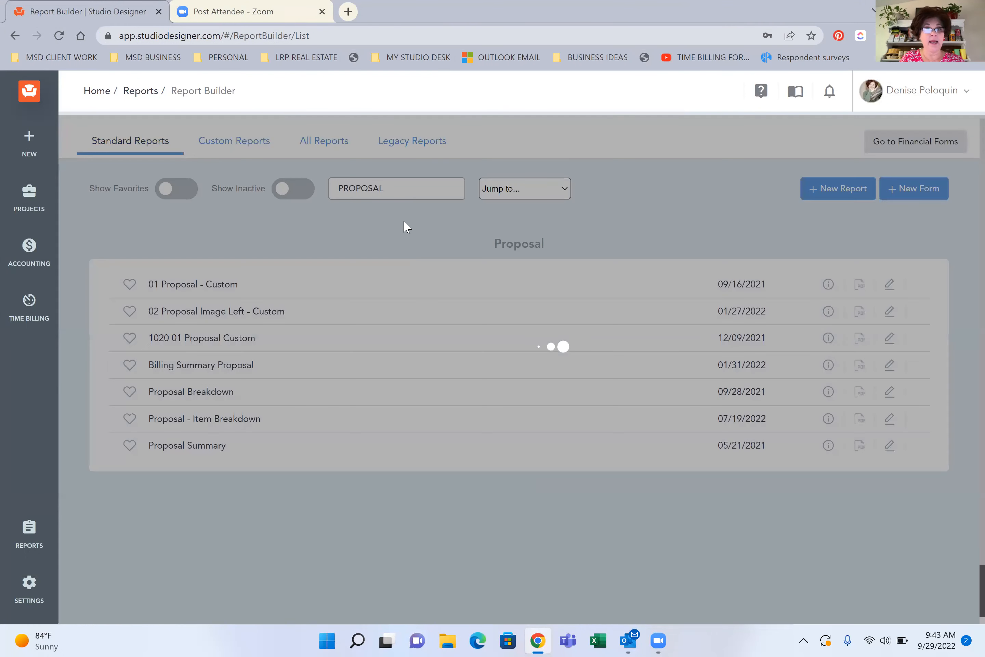
drag(398, 180, 221, 184)
text(PAYMENT)
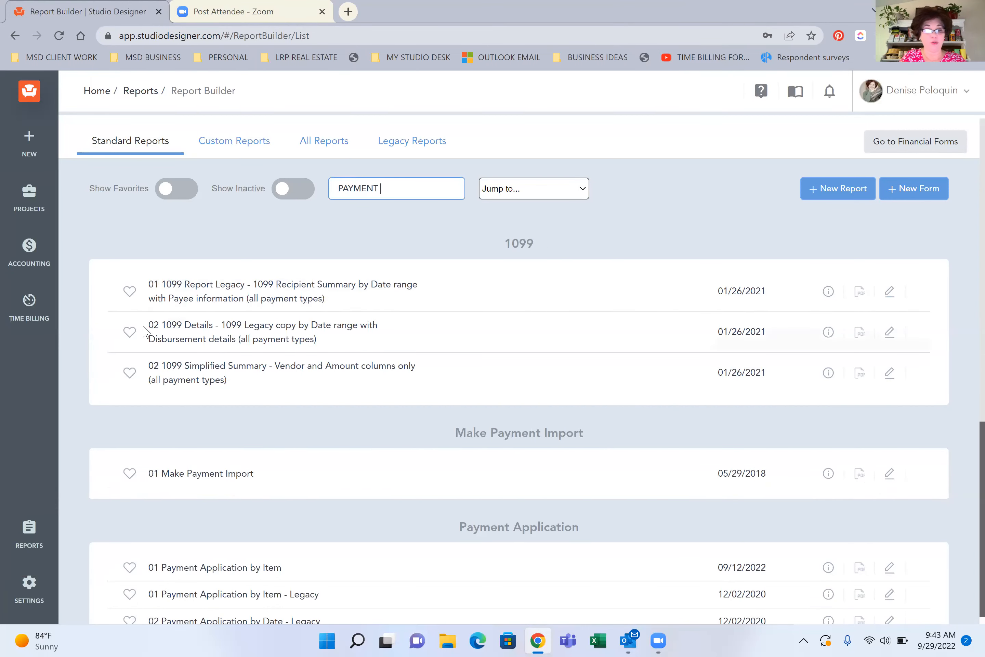
scroll(136, 370, down, 3)
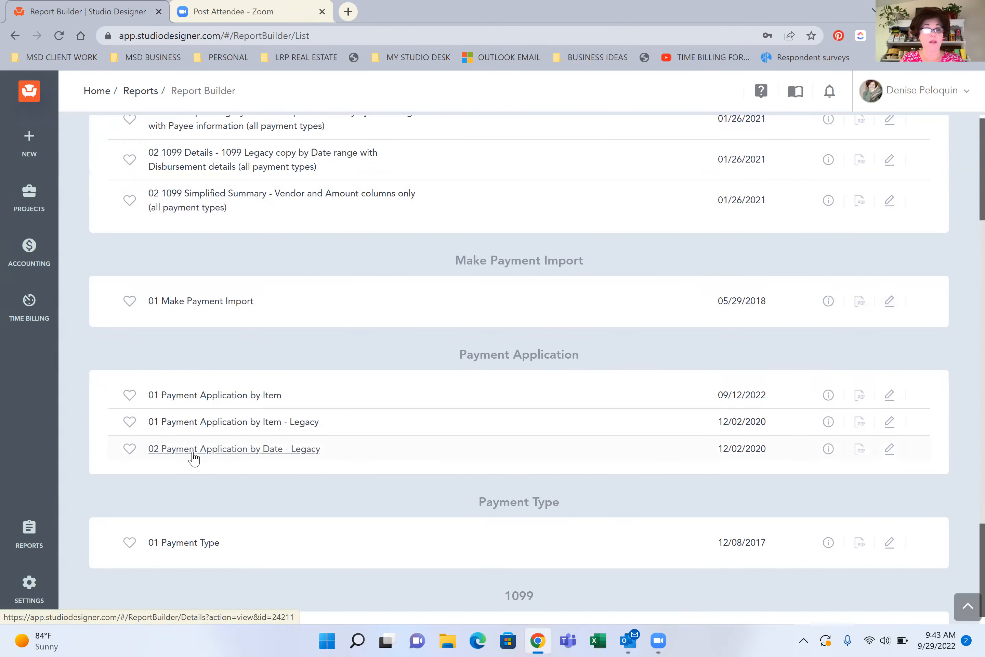
click(260, 447)
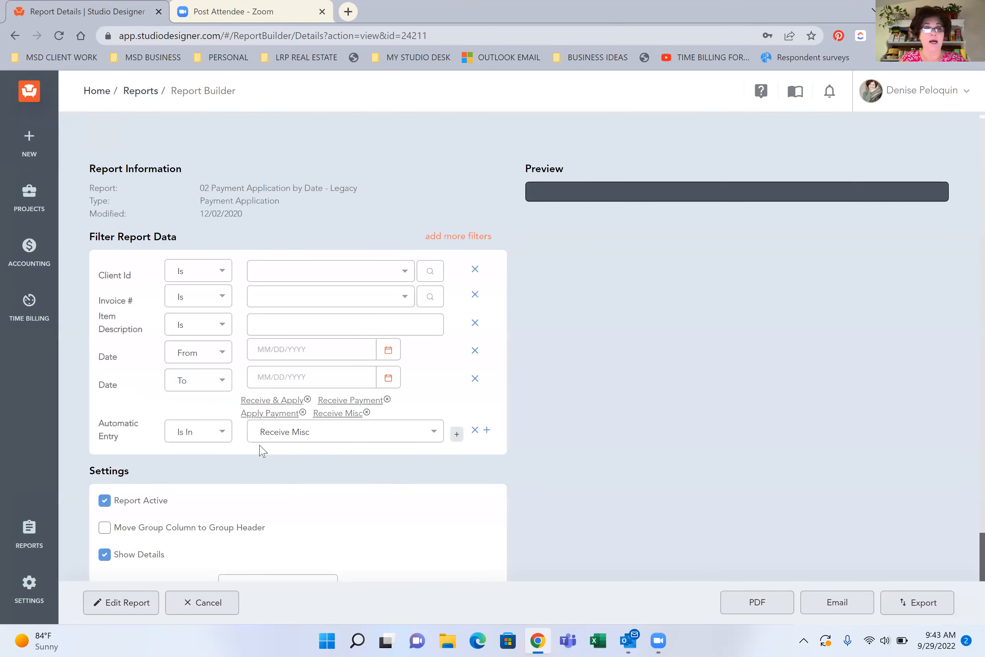
Filter the payment application report to the client with the drapery fabric credit and generate its PDF
click(259, 272)
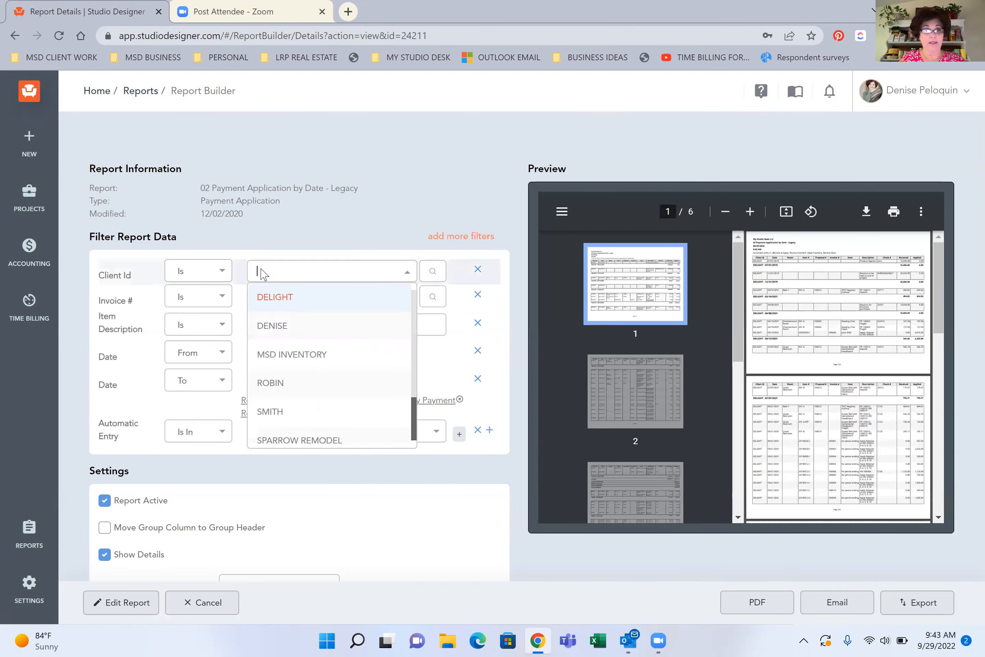
click(270, 410)
click(746, 605)
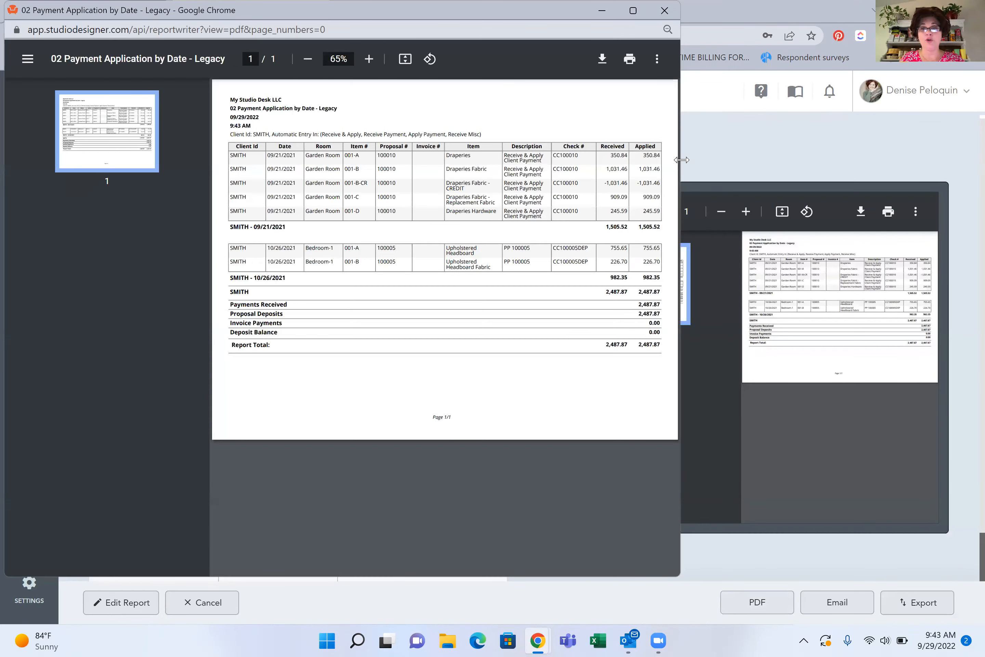
Enlarge the payment application PDF to 100%, showing all columns, and examine the received and applied amounts, including the fabric credit
drag(680, 162, 908, 162)
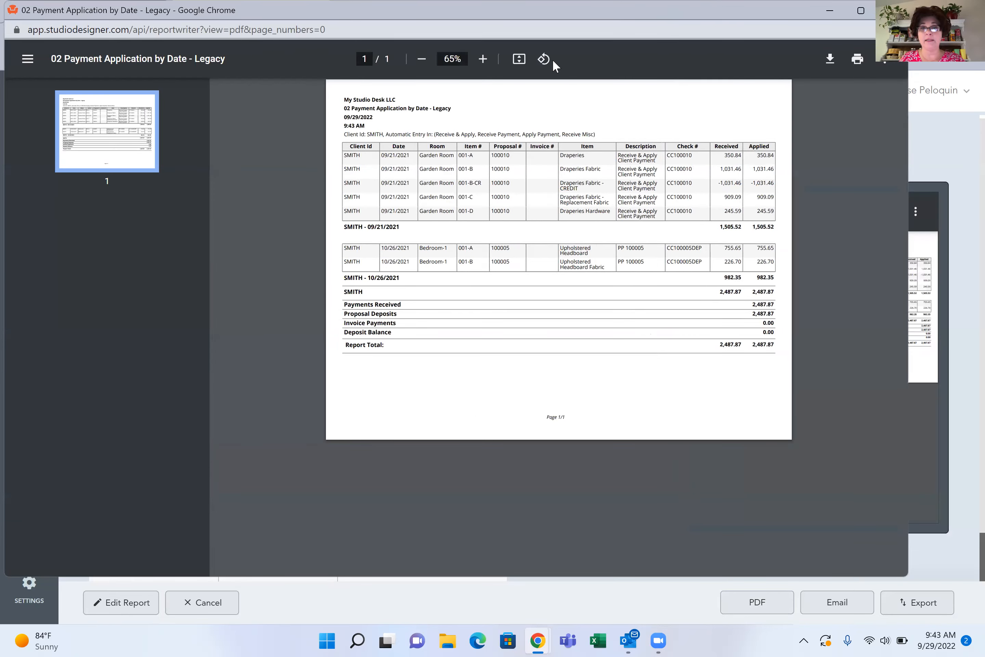
click(484, 60)
click(483, 60)
click(483, 61)
click(482, 60)
click(483, 60)
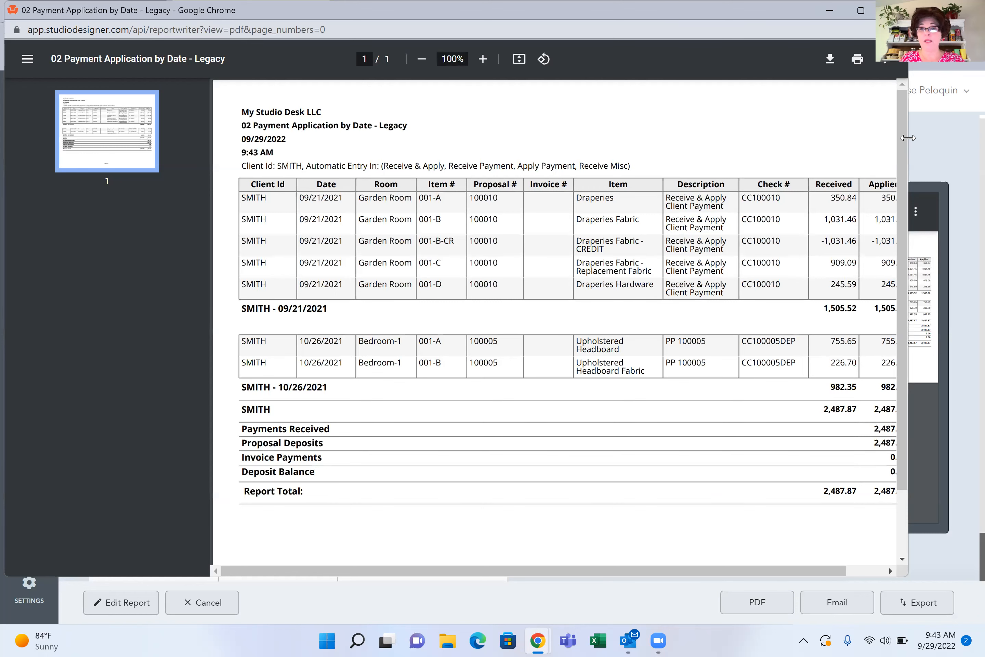
drag(907, 138, 957, 140)
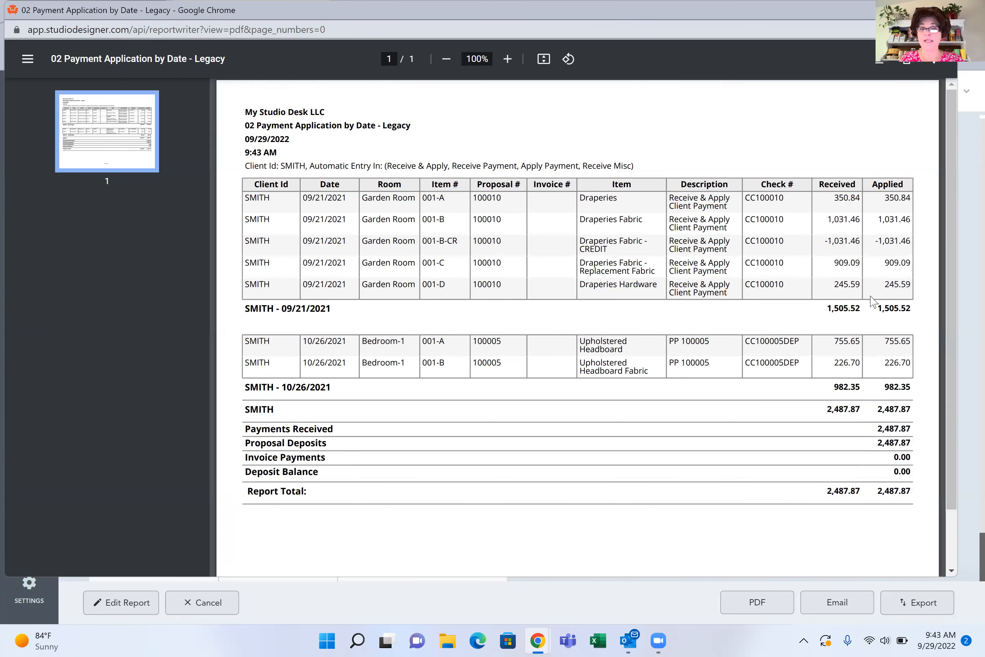
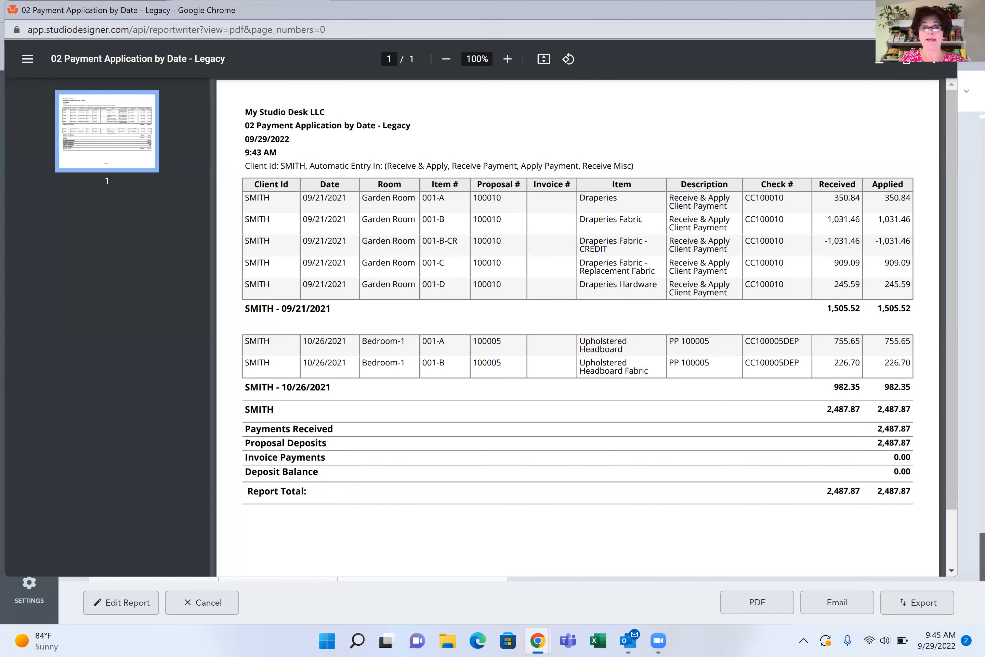
Close the payment application PDF, leave the report without editing it, and open the accounting Balance page
click(944, 10)
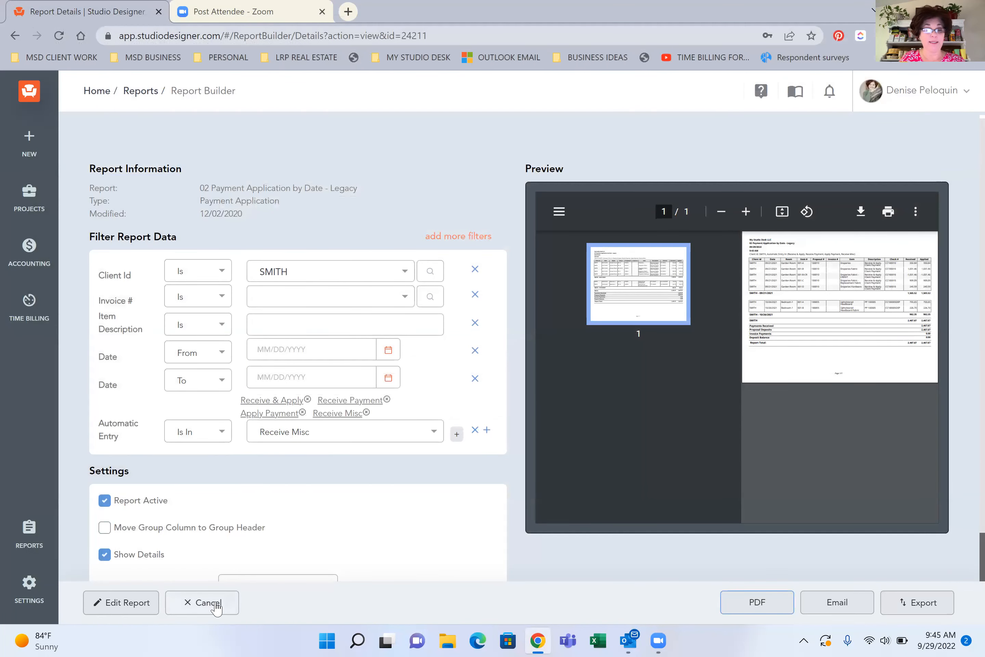
click(215, 604)
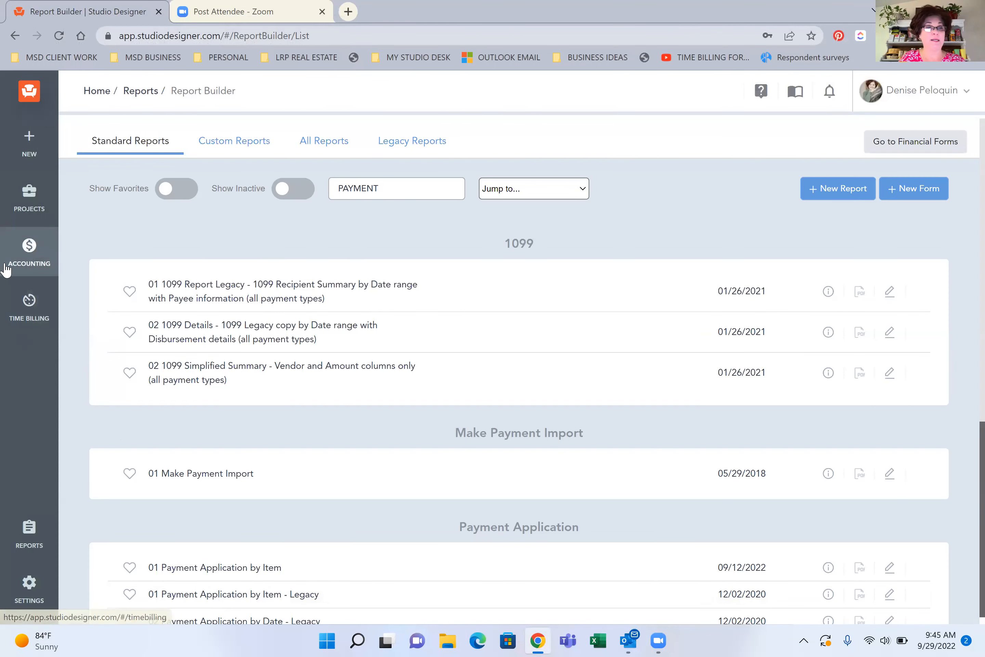
mouse_move(20, 250)
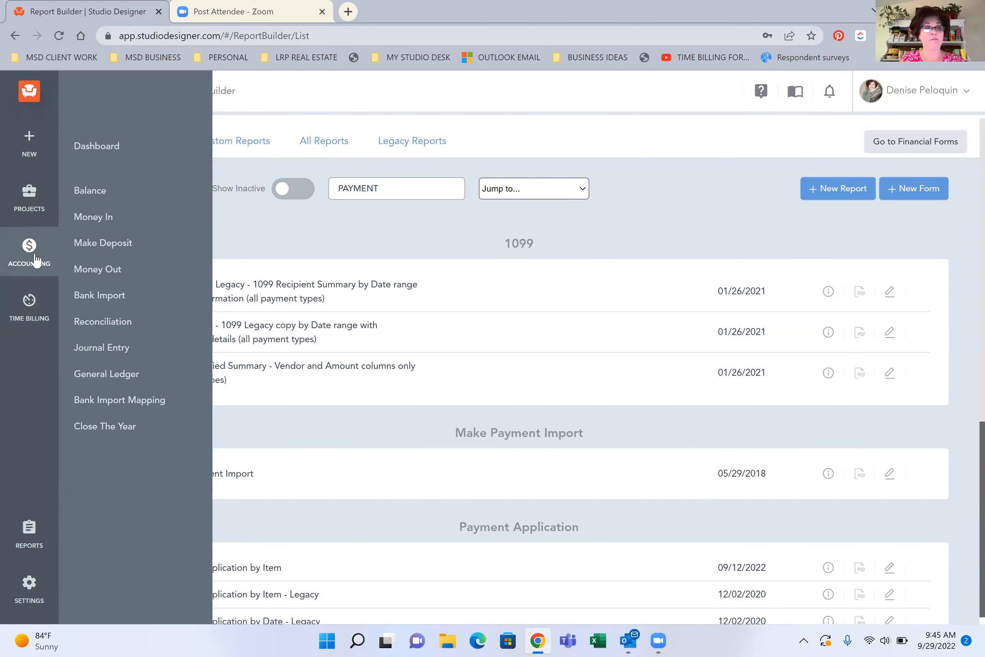
click(104, 190)
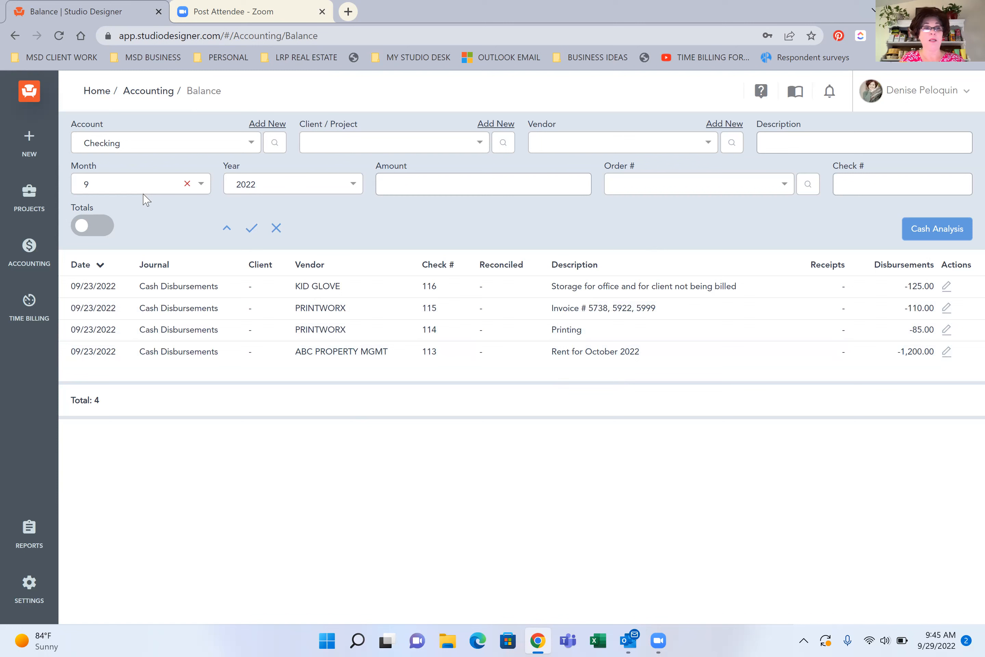
Check the account choices, keep Checking, and clear the month filter to list its transactions for all of 2022
click(109, 145)
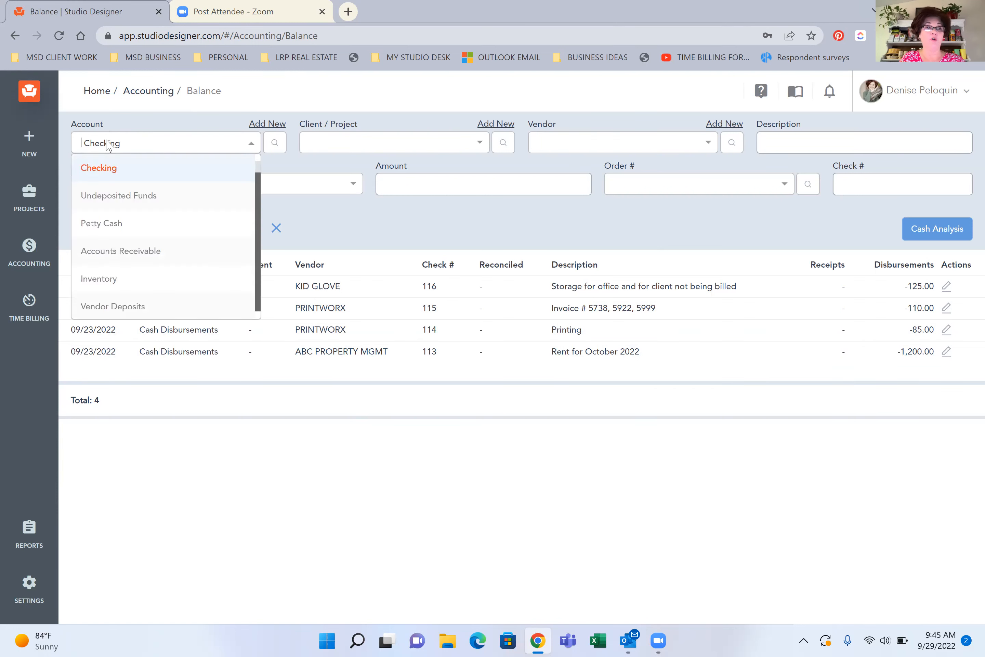
click(151, 130)
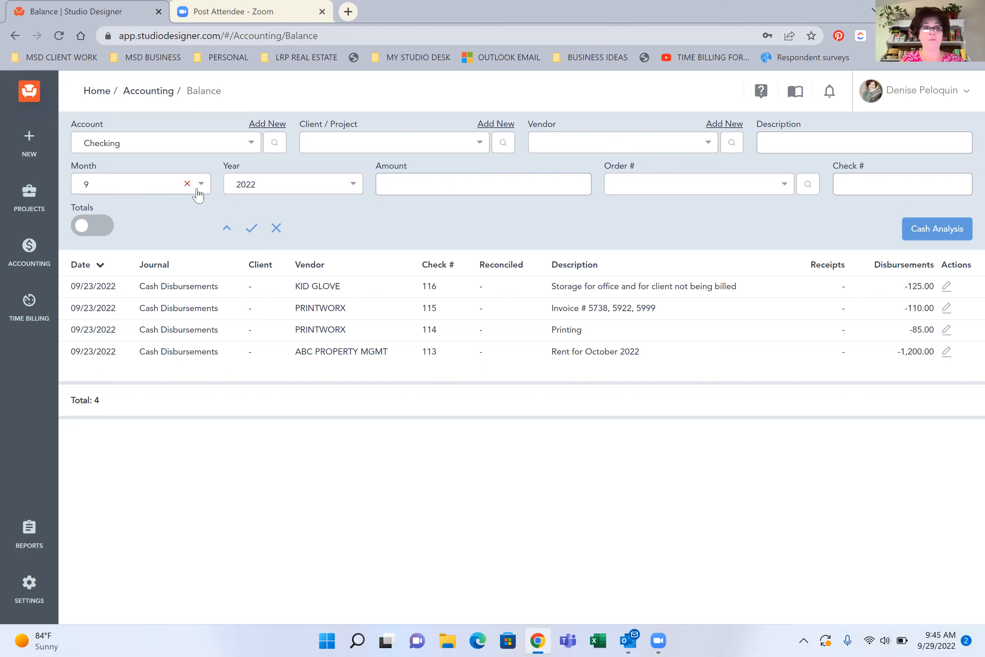
click(562, 149)
click(485, 205)
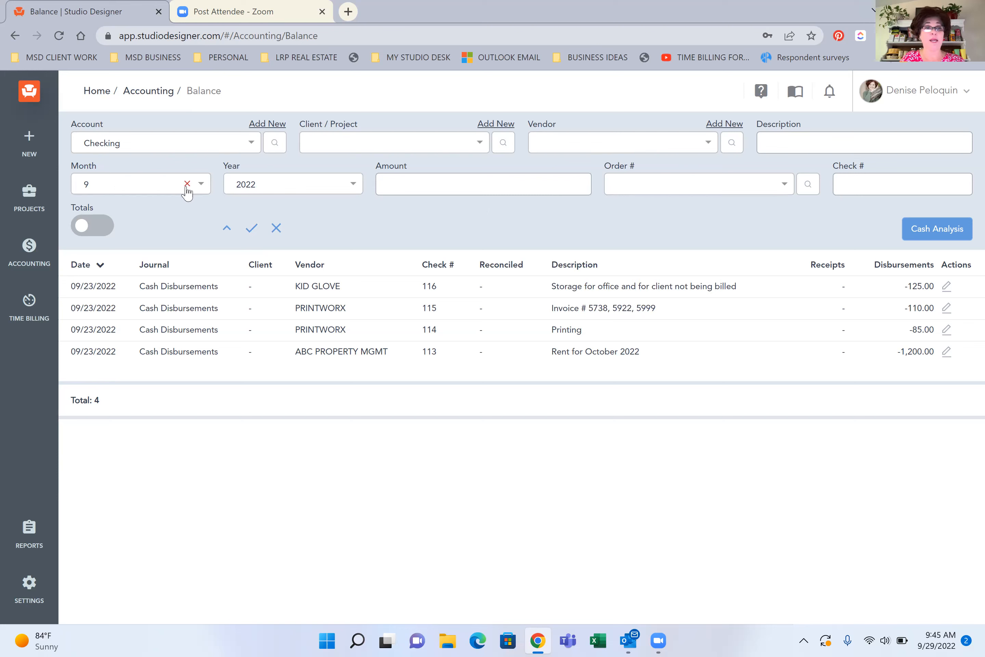
click(188, 187)
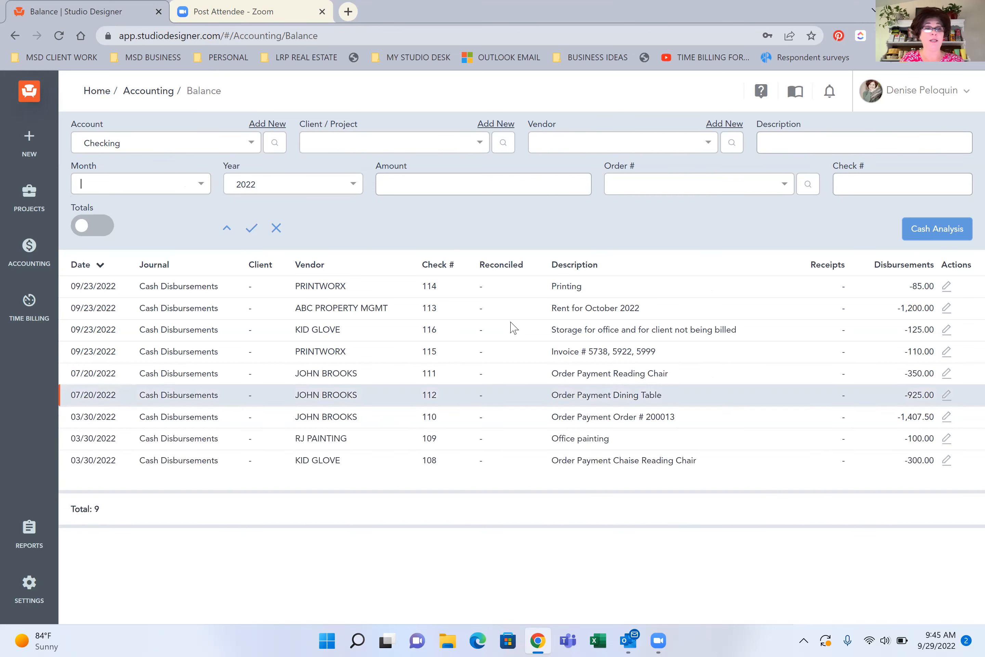